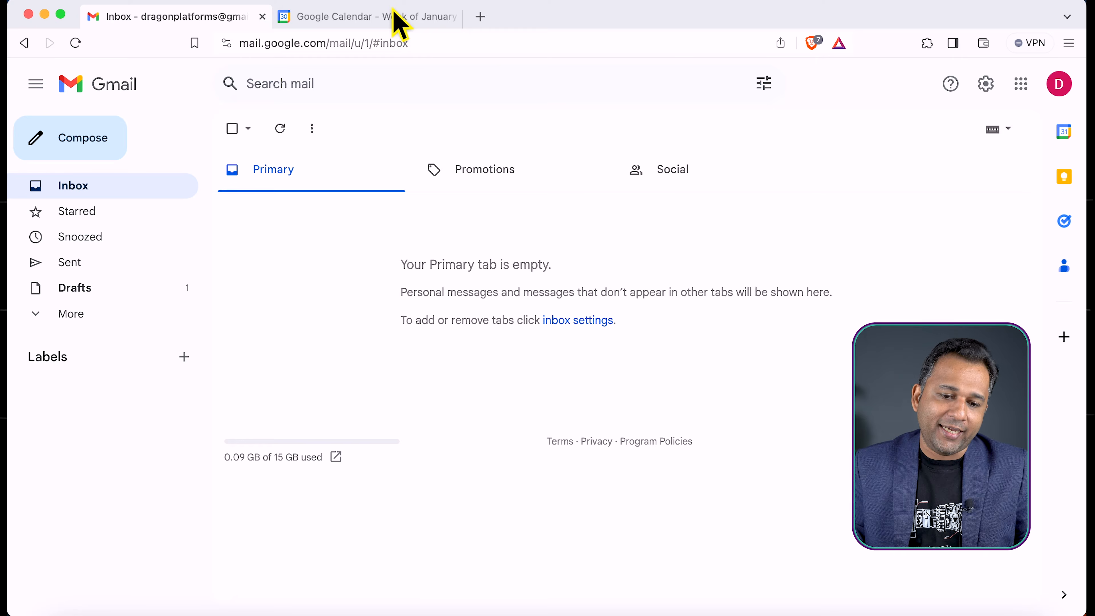
# Switch to Google Calendar and show the calendar in the Day view
pyautogui.click(394, 15)
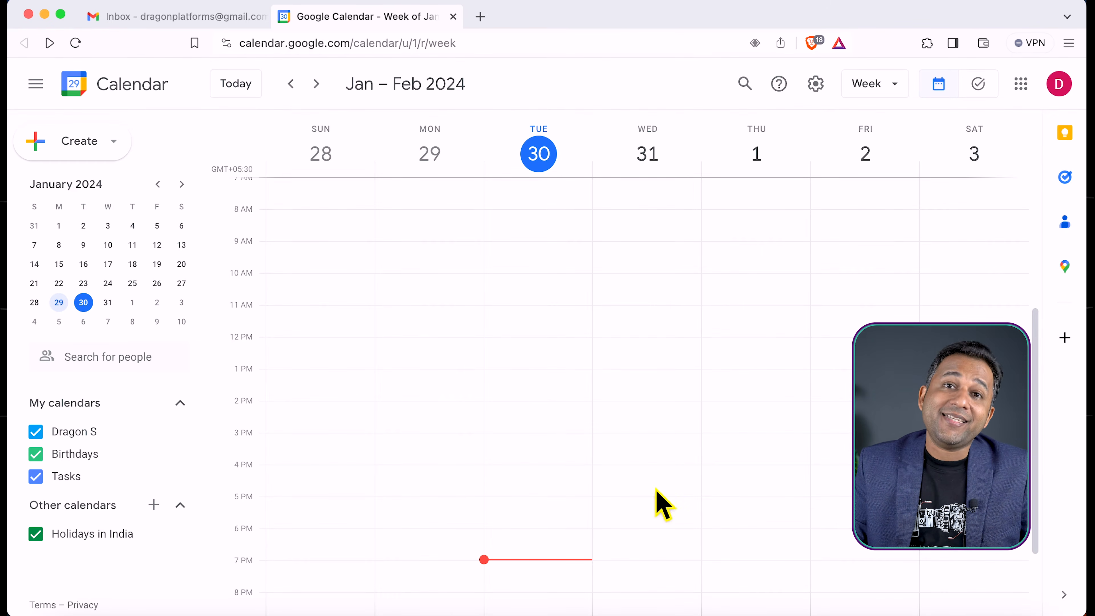
pyautogui.click(884, 84)
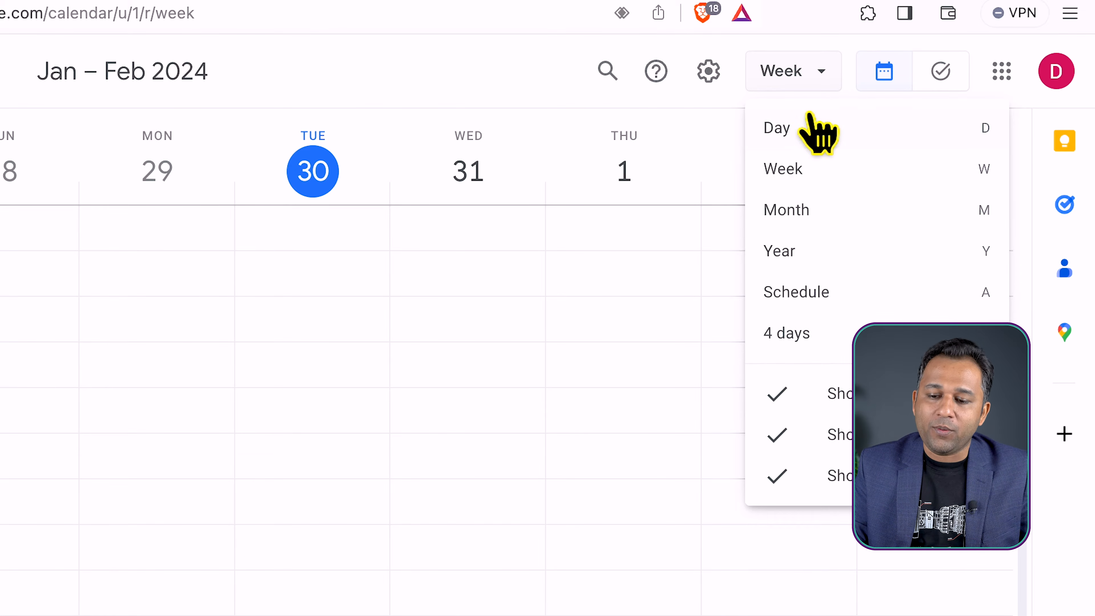
pyautogui.click(798, 128)
pyautogui.scroll(5, 323, 501)
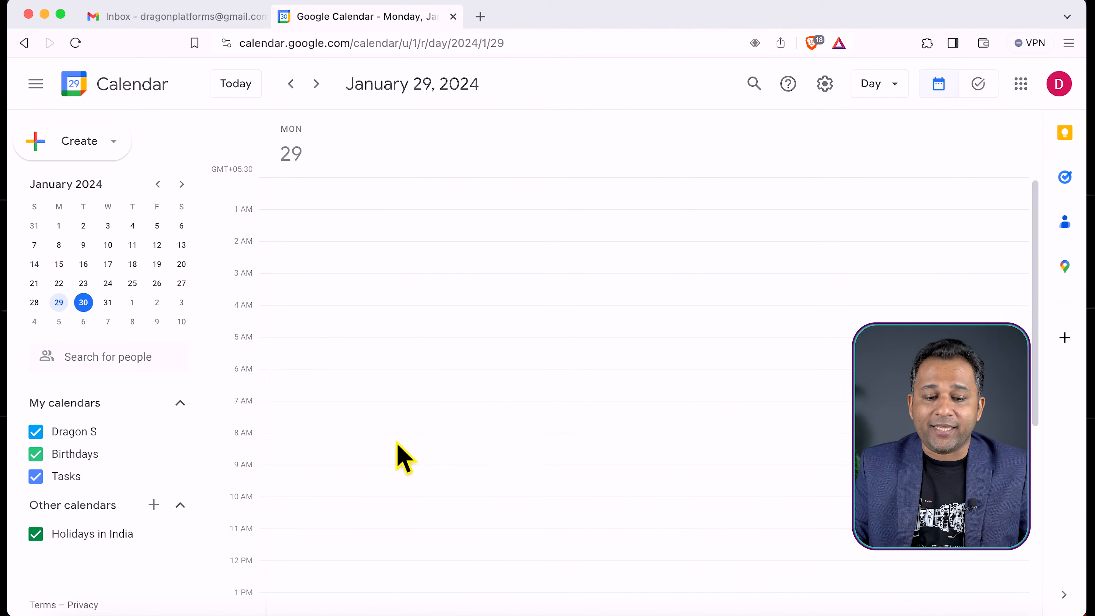
# Show the calendar in the Month view and hide and re-show the Holidays in India calendar
pyautogui.click(891, 85)
pyautogui.click(893, 183)
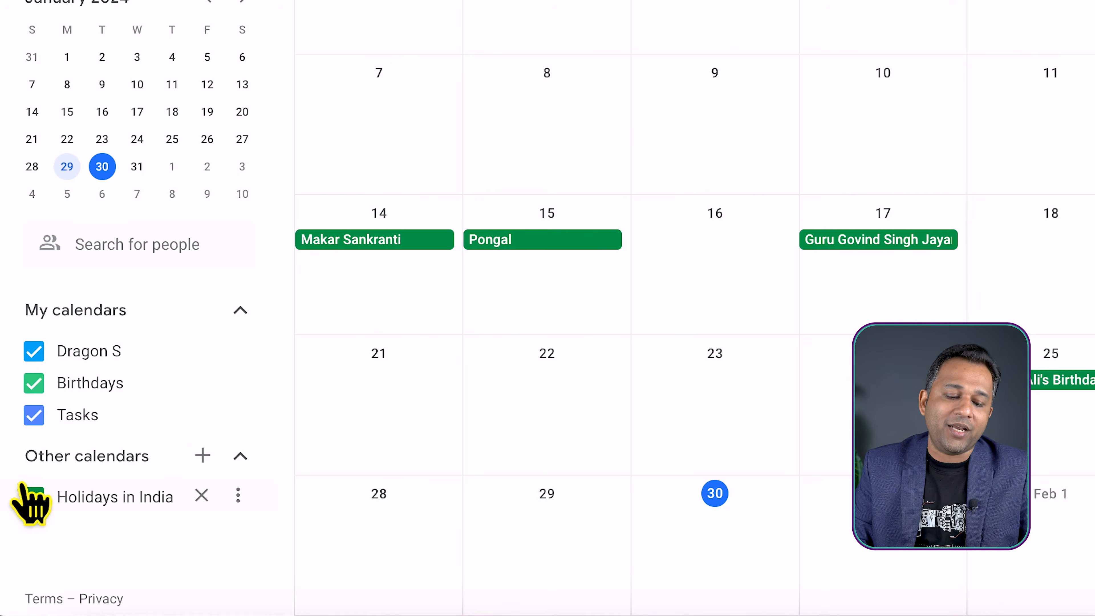
pyautogui.click(34, 498)
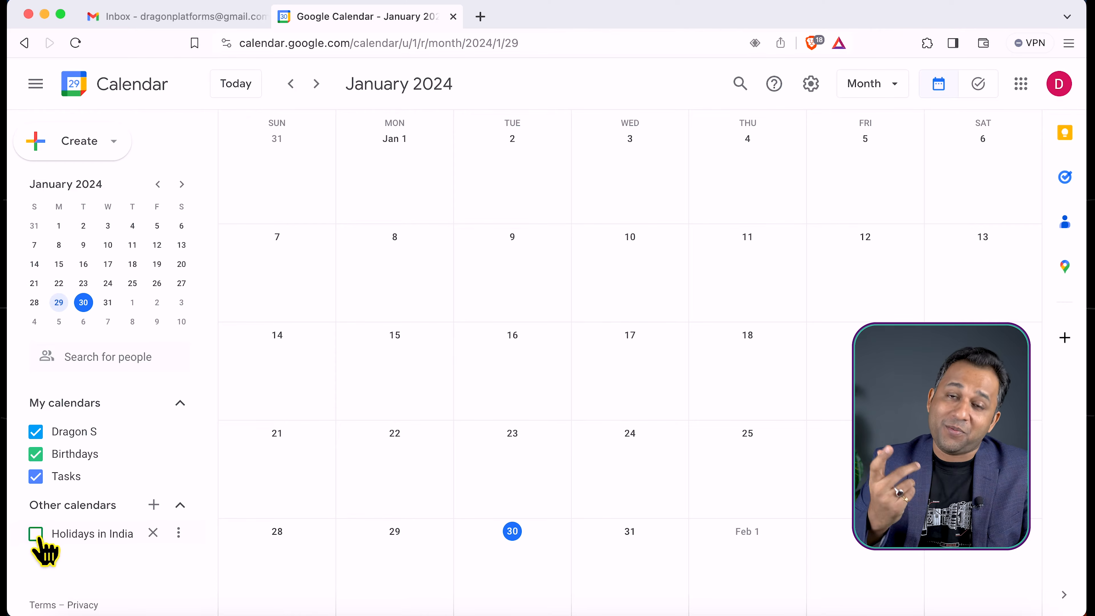
pyautogui.click(36, 534)
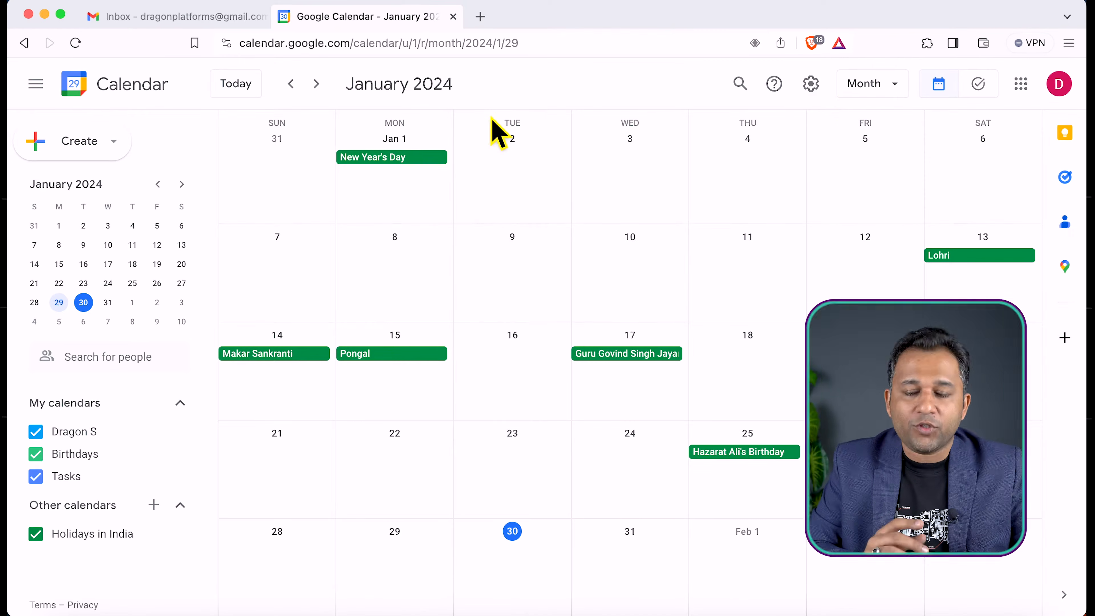
# Return to the Day view and go to January 30, 2024
pyautogui.click(882, 86)
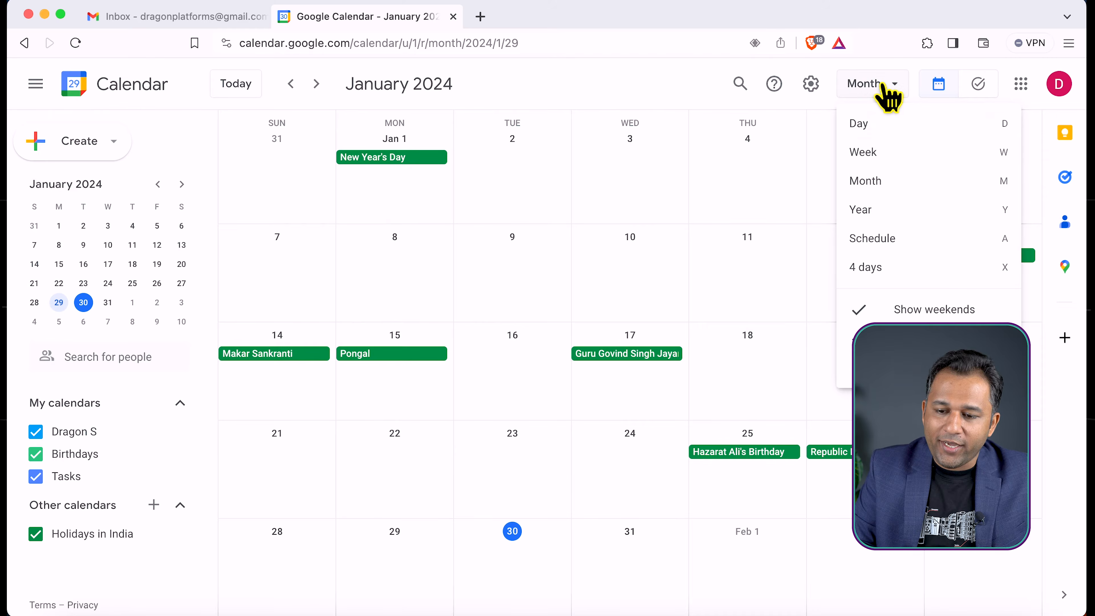
pyautogui.click(858, 116)
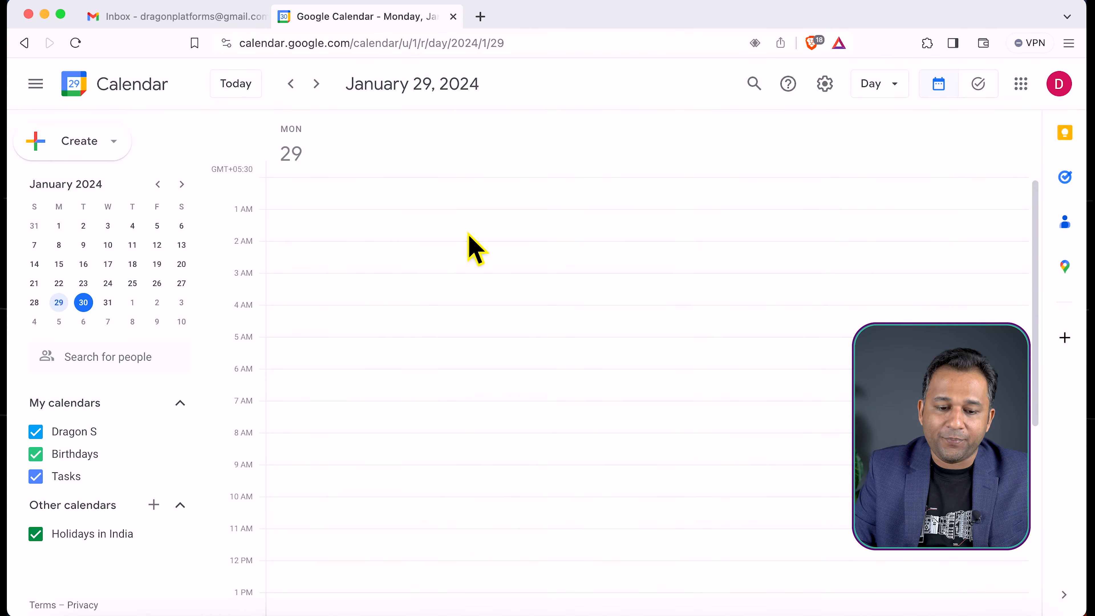
pyautogui.scroll(-3, 474, 248)
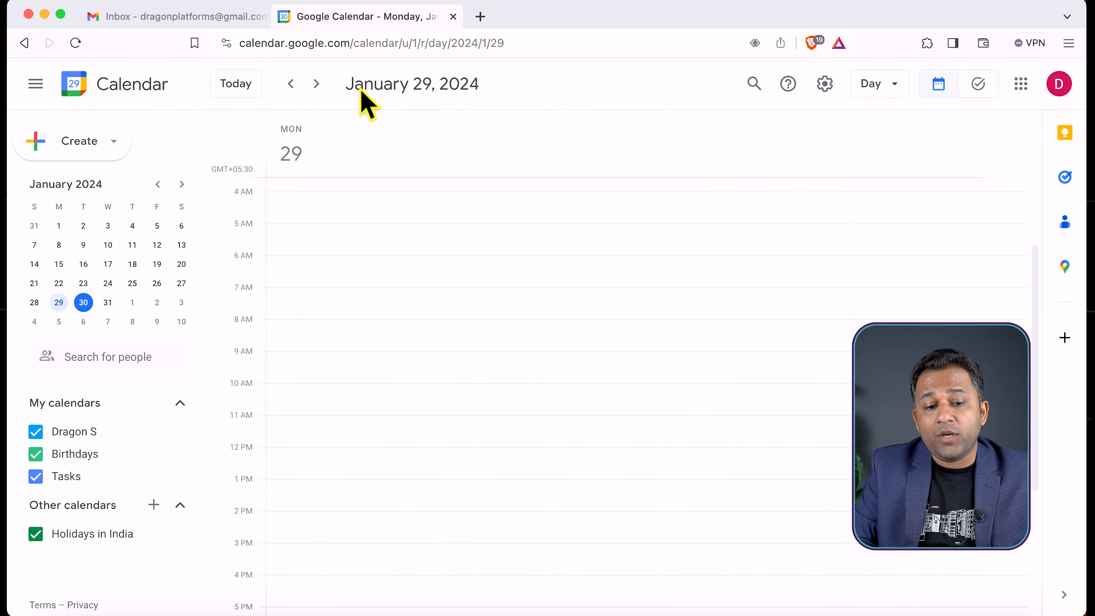
pyautogui.click(315, 83)
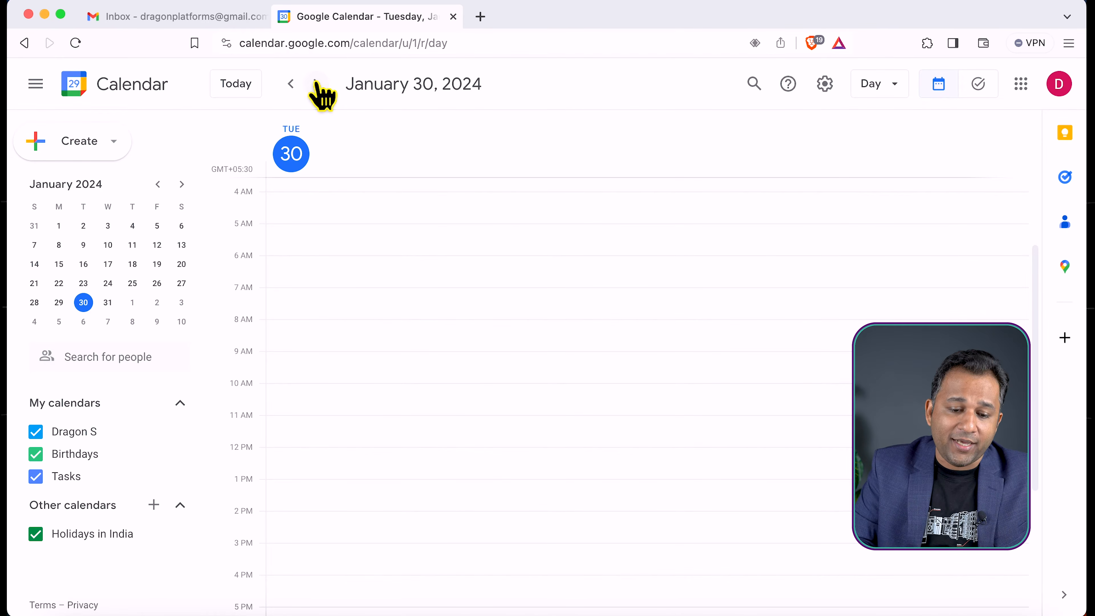
pyautogui.scroll(-2, 379, 374)
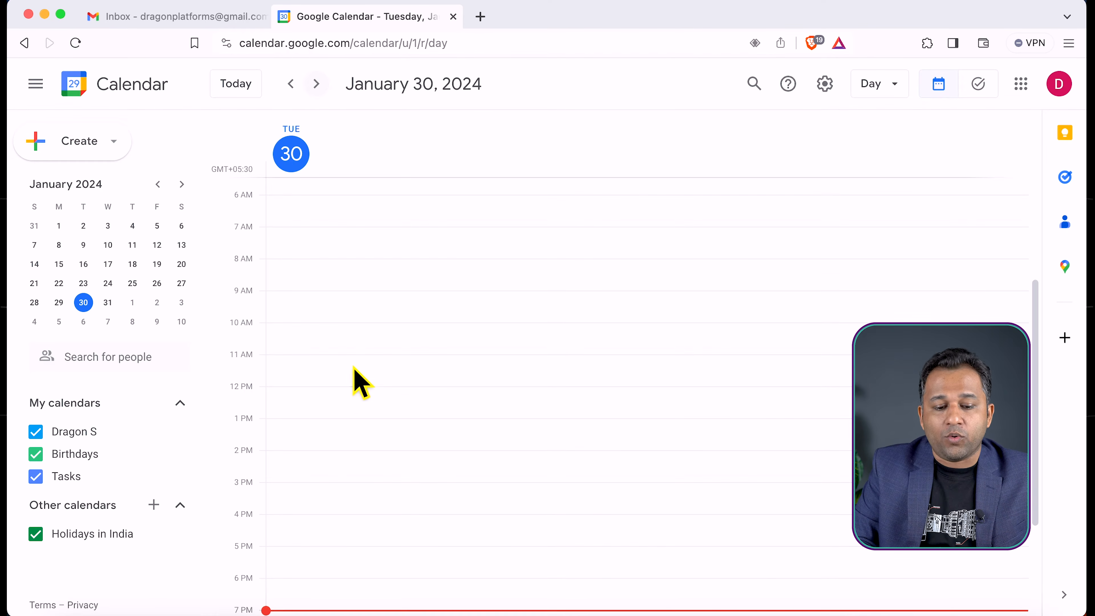
# Start a new entry in the 11 AM slot of January 30, compare the Task and Event types, and keep Event
pyautogui.click(335, 367)
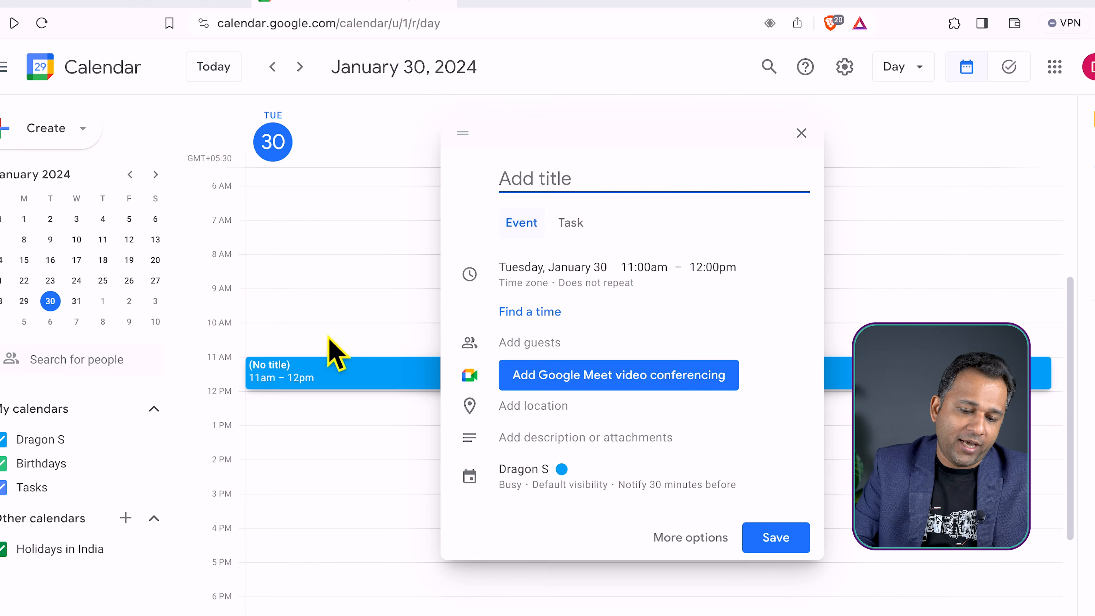
pyautogui.press('Escape')
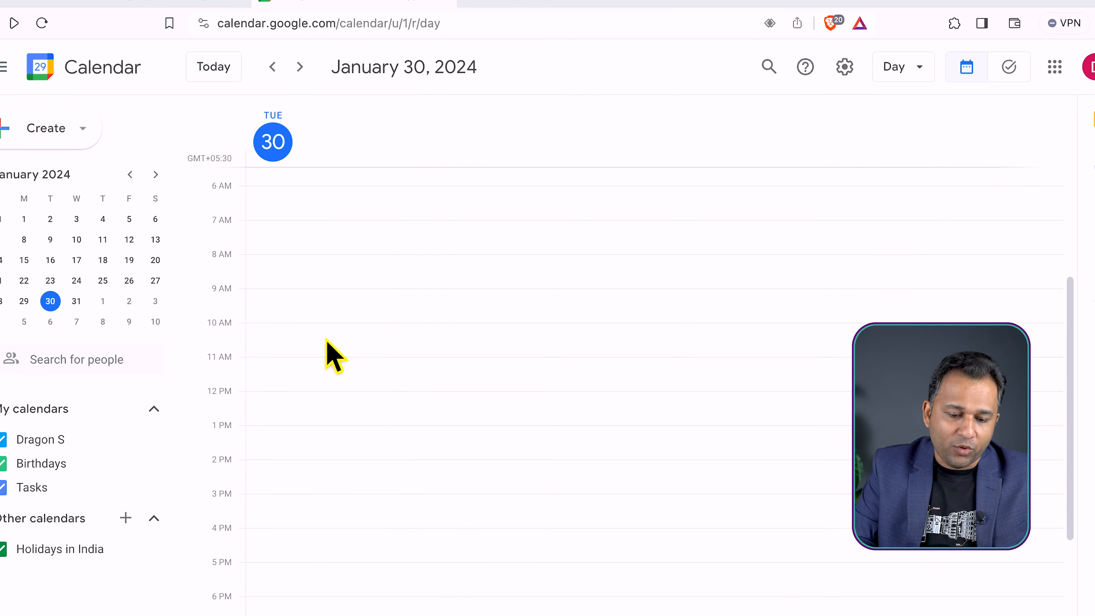
pyautogui.click(281, 373)
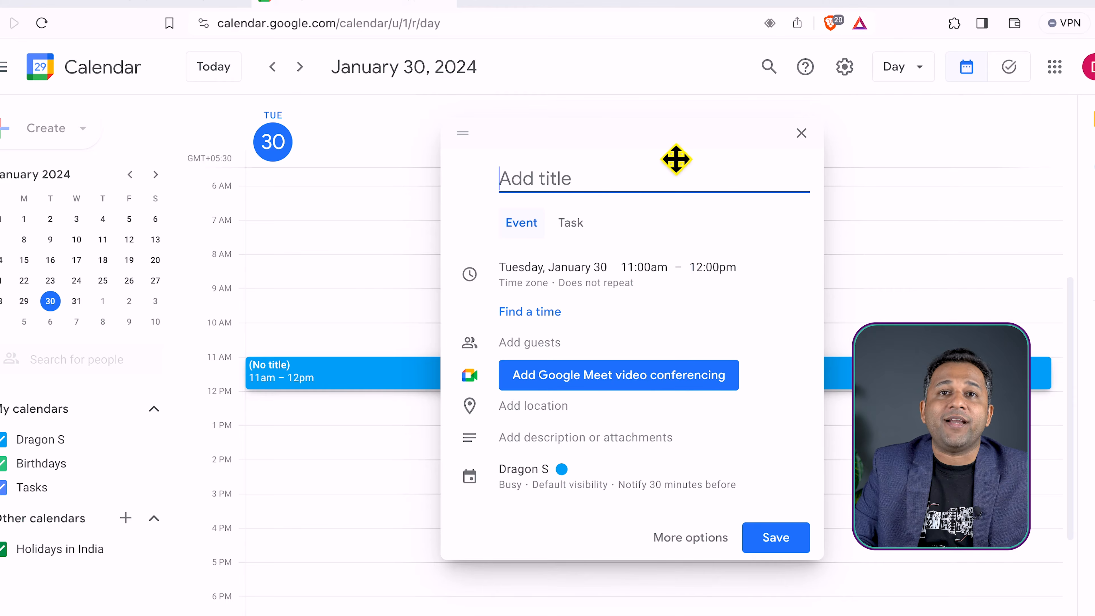
pyautogui.click(565, 232)
pyautogui.click(529, 232)
pyautogui.click(567, 233)
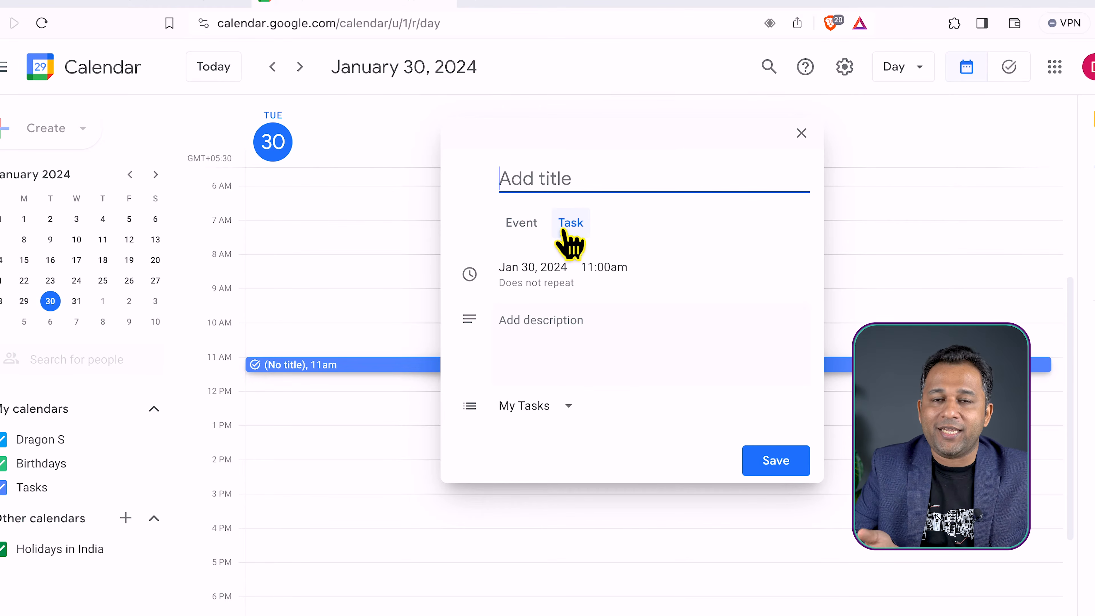
pyautogui.click(529, 233)
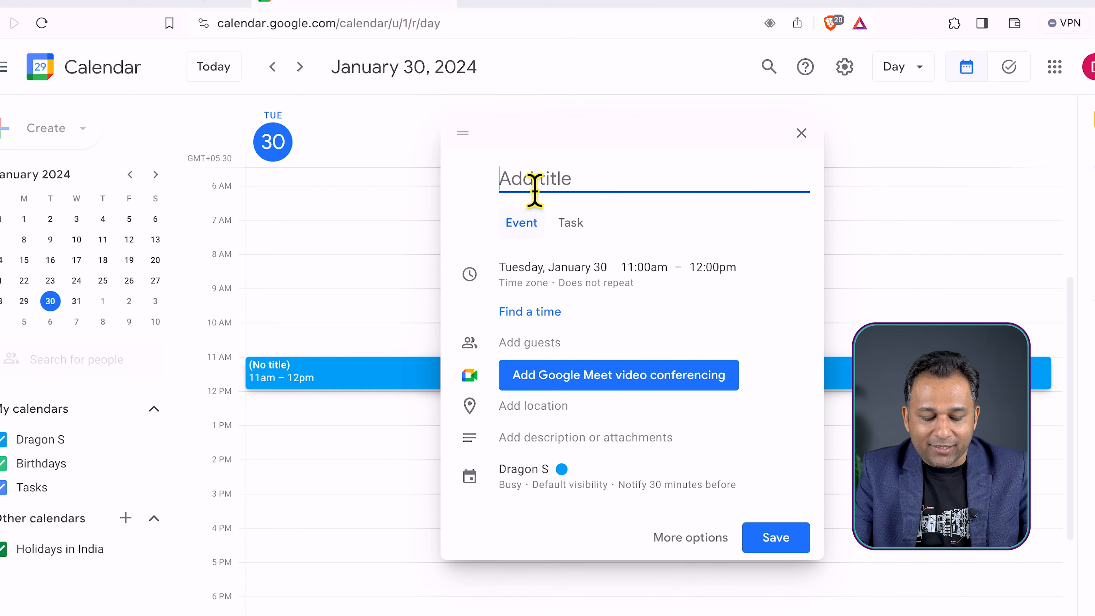
# Title the new event "Project PRAD Discussion"
pyautogui.write('Project ')
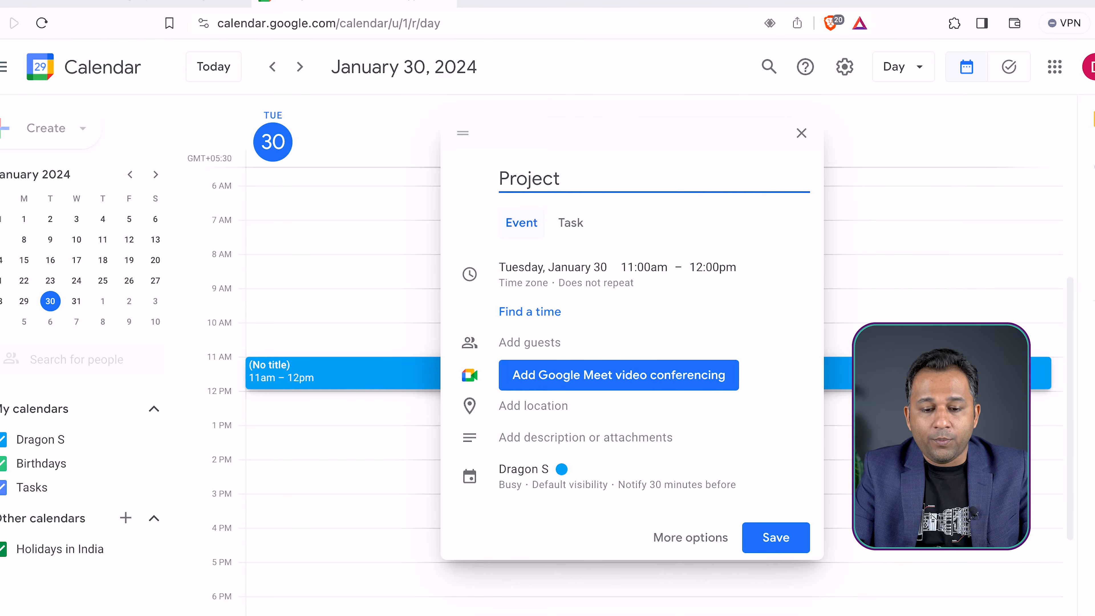
pyautogui.write('P')
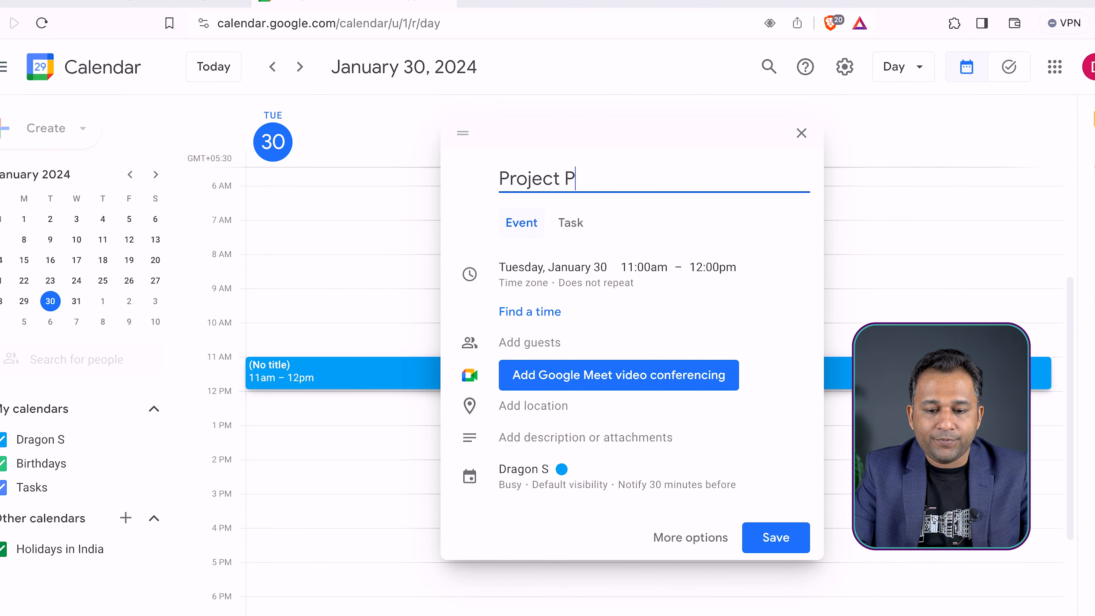
pyautogui.write('RAD')
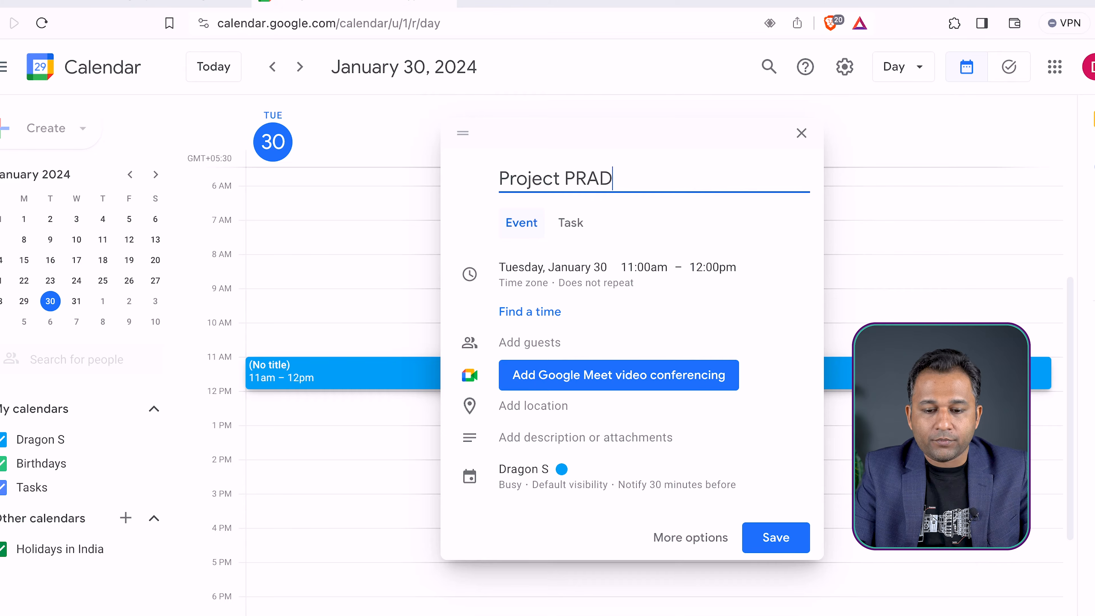
pyautogui.write(' Discussion')
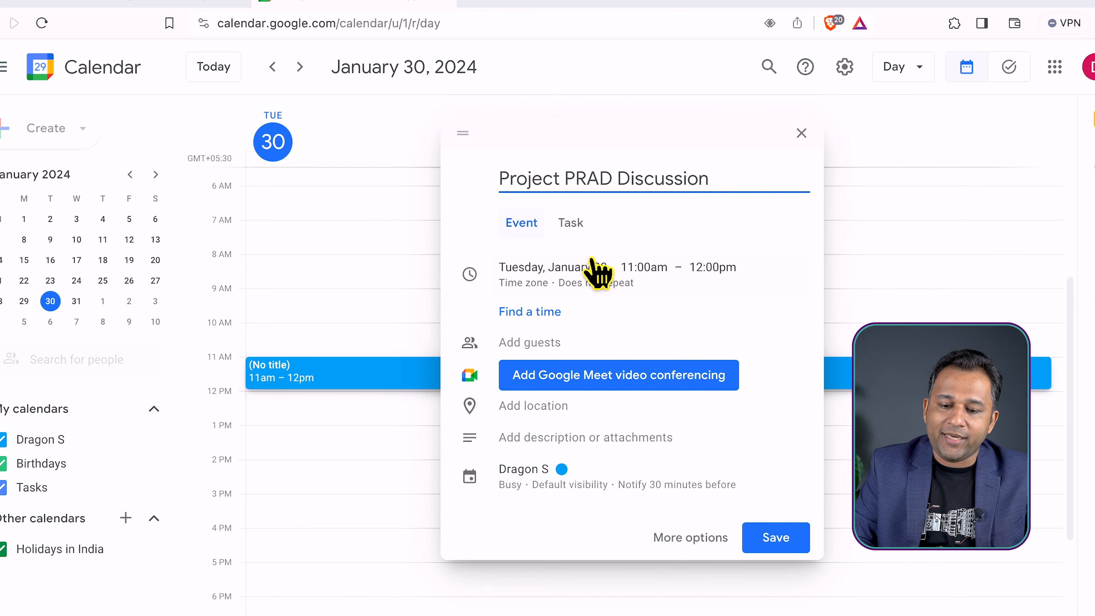
# Set the event to run from 11:30am to 12:00pm and accept India Standard Time - Kolkata as its time zone
pyautogui.click(644, 268)
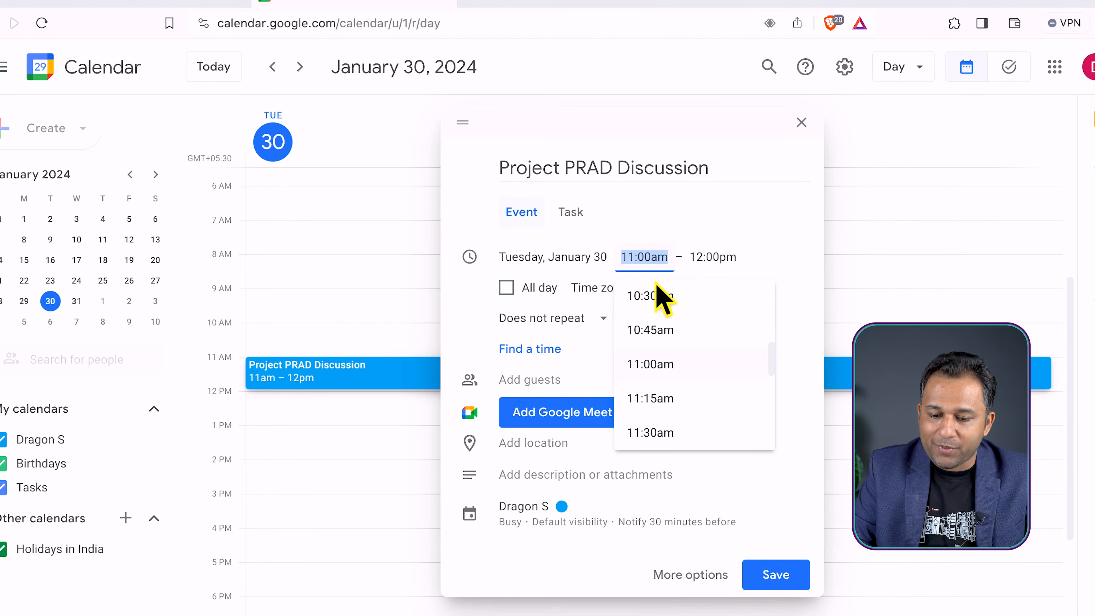
pyautogui.scroll(-1, 668, 440)
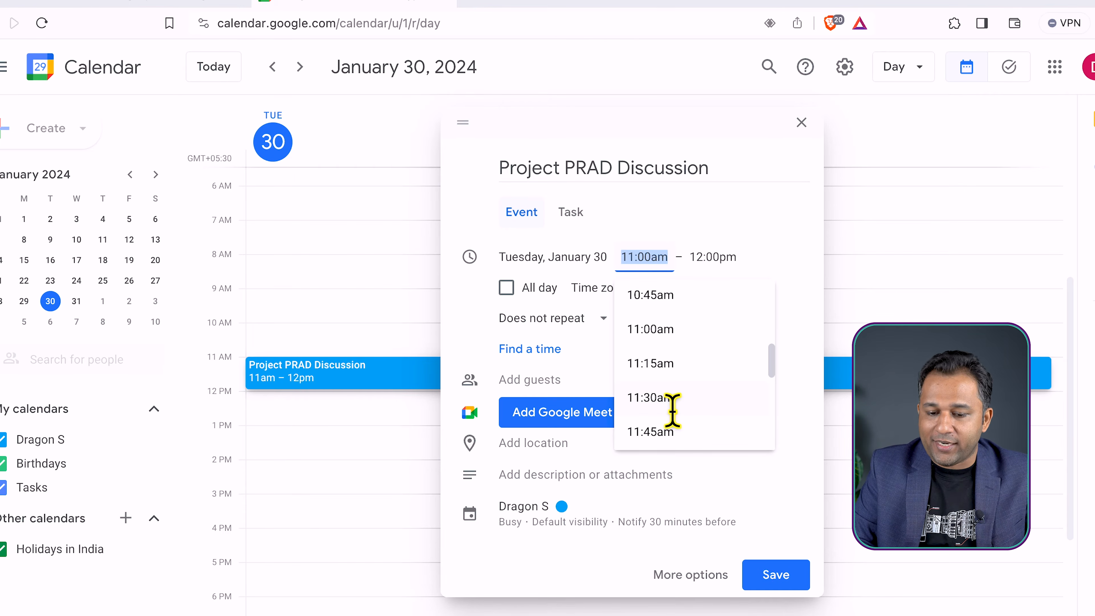
pyautogui.click(672, 410)
pyautogui.click(725, 270)
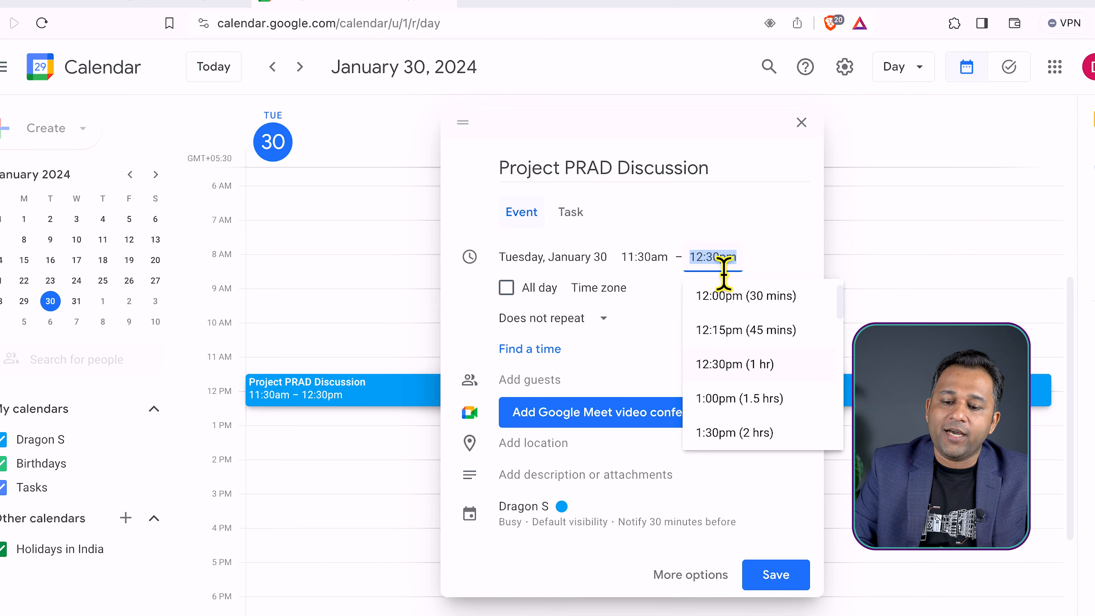
pyautogui.click(740, 297)
pyautogui.click(767, 261)
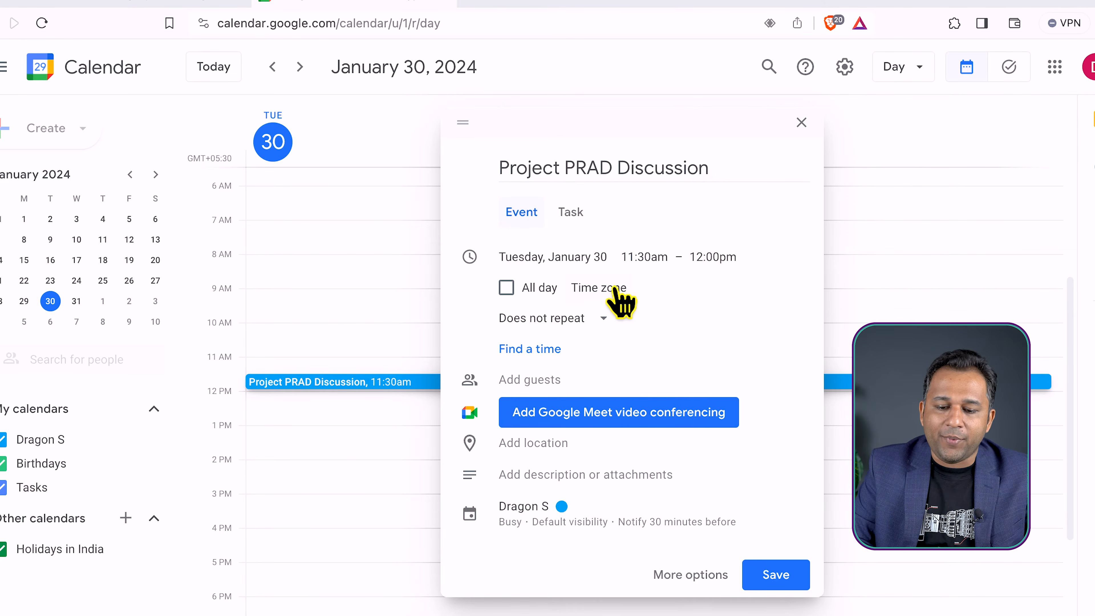
pyautogui.click(606, 288)
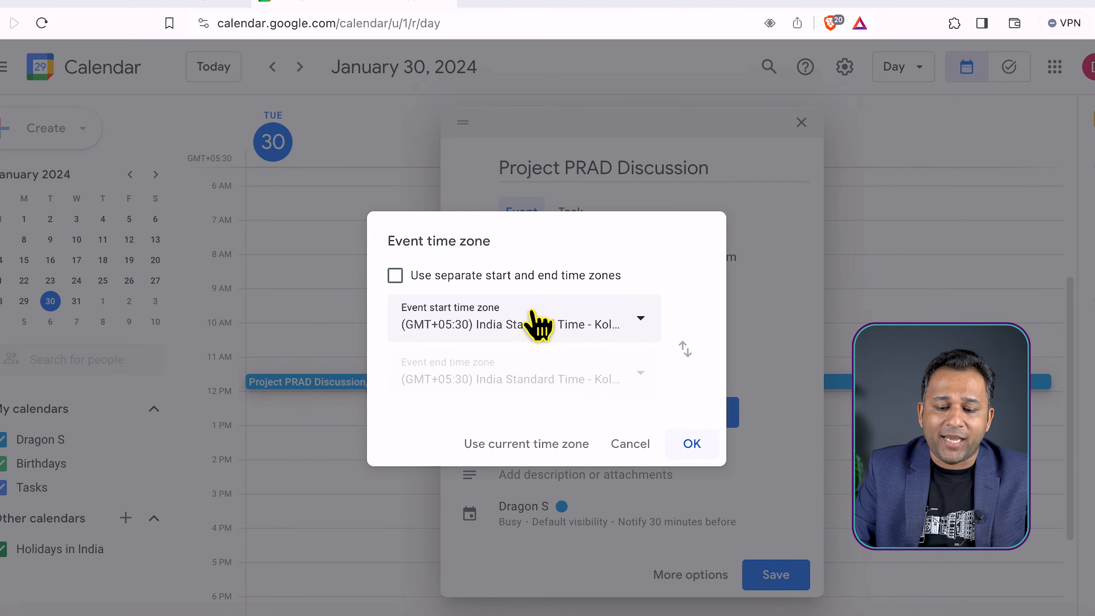
pyautogui.click(695, 446)
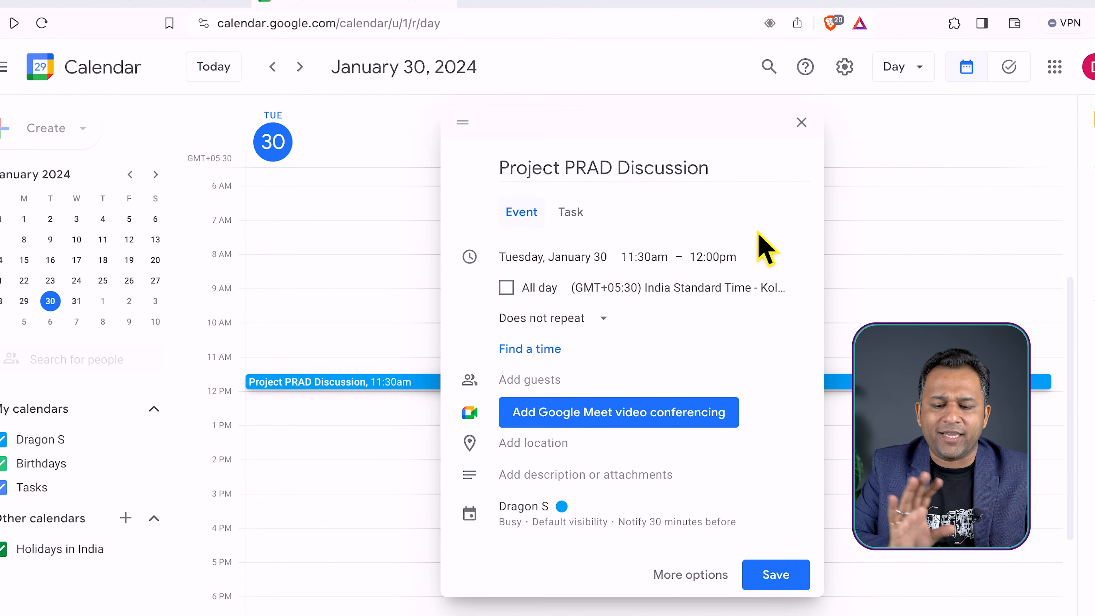
# Change the event's time zone to (GMT+01:00) Central European Time - Paris
pyautogui.click(672, 289)
pyautogui.click(606, 324)
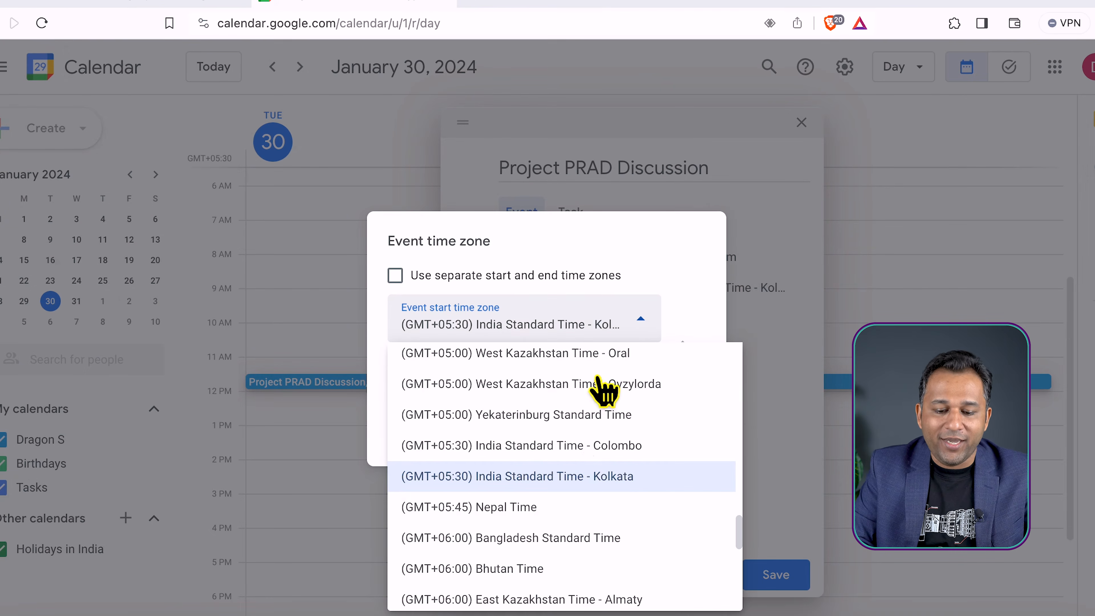
pyautogui.scroll(-5, 587, 501)
pyautogui.scroll(10, 590, 500)
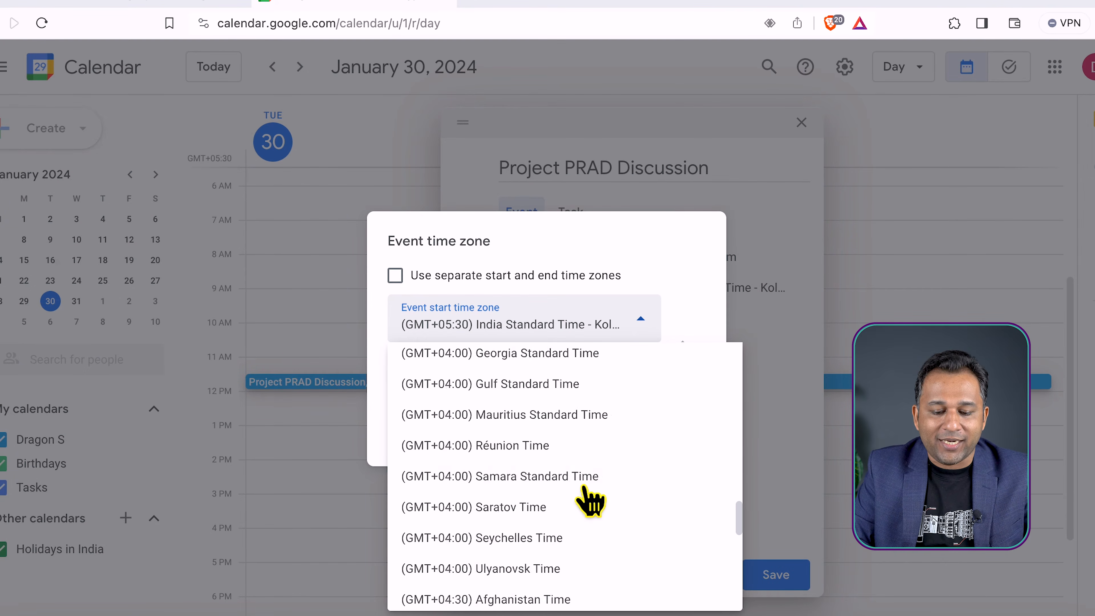
pyautogui.scroll(10, 589, 500)
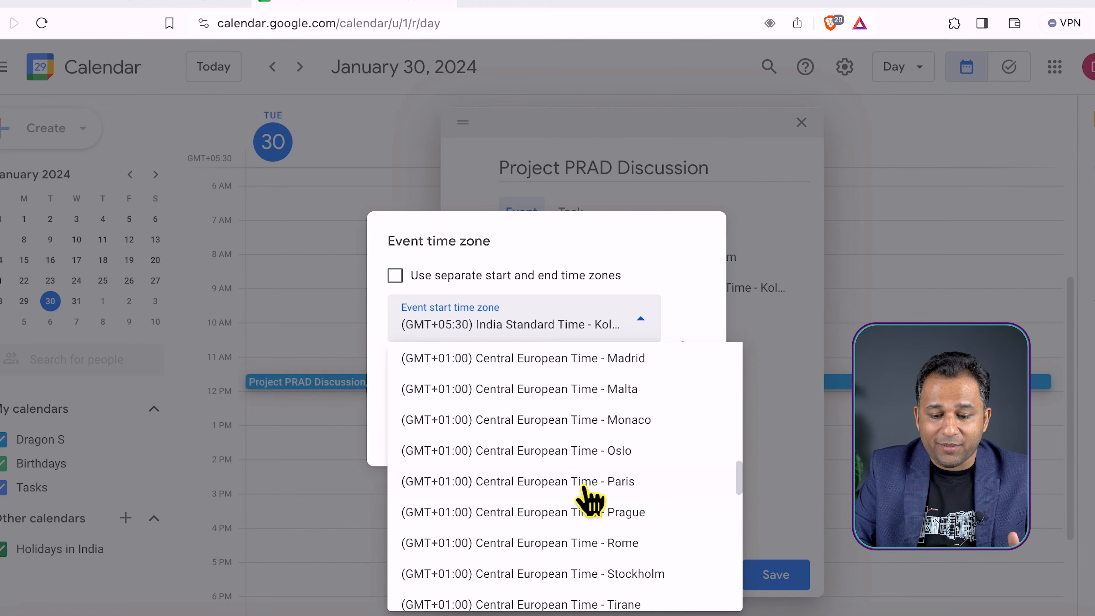
pyautogui.click(584, 486)
pyautogui.click(691, 443)
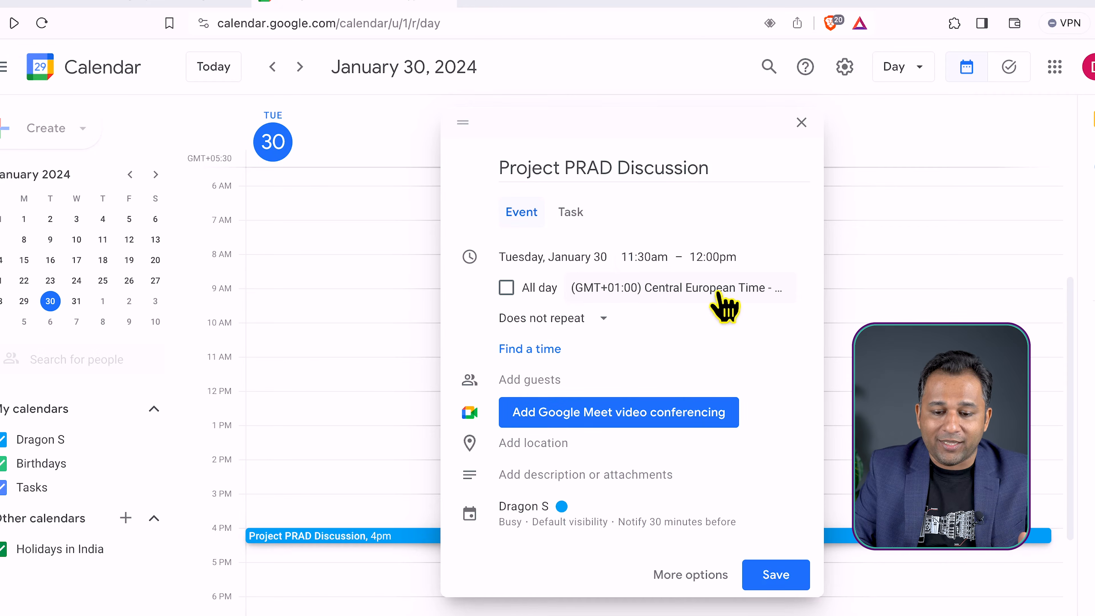
# Set the event's start time to 1:00pm
pyautogui.click(647, 258)
pyautogui.scroll(-3, 665, 348)
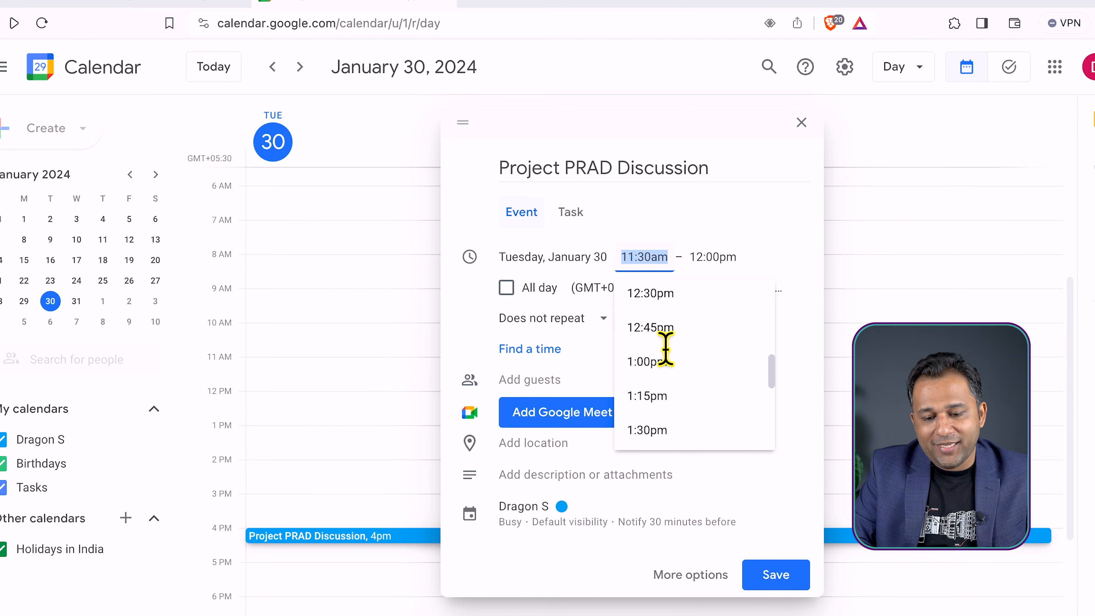
pyautogui.click(662, 362)
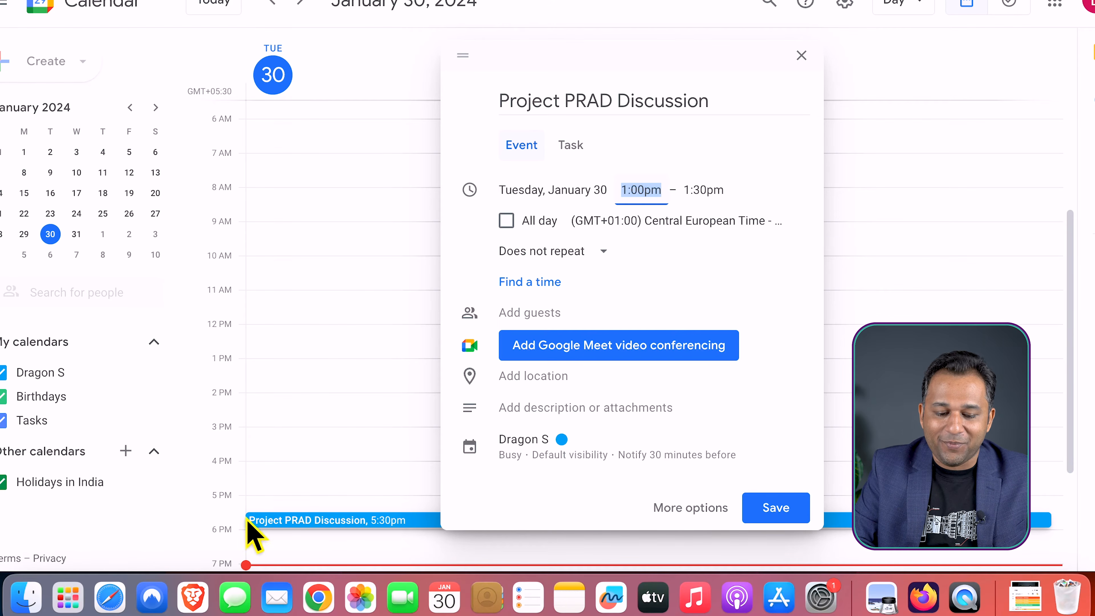
# Reset the event to the current time zone, (GMT+05:30) India Standard Time - Kolkata, and confirm it
pyautogui.click(696, 229)
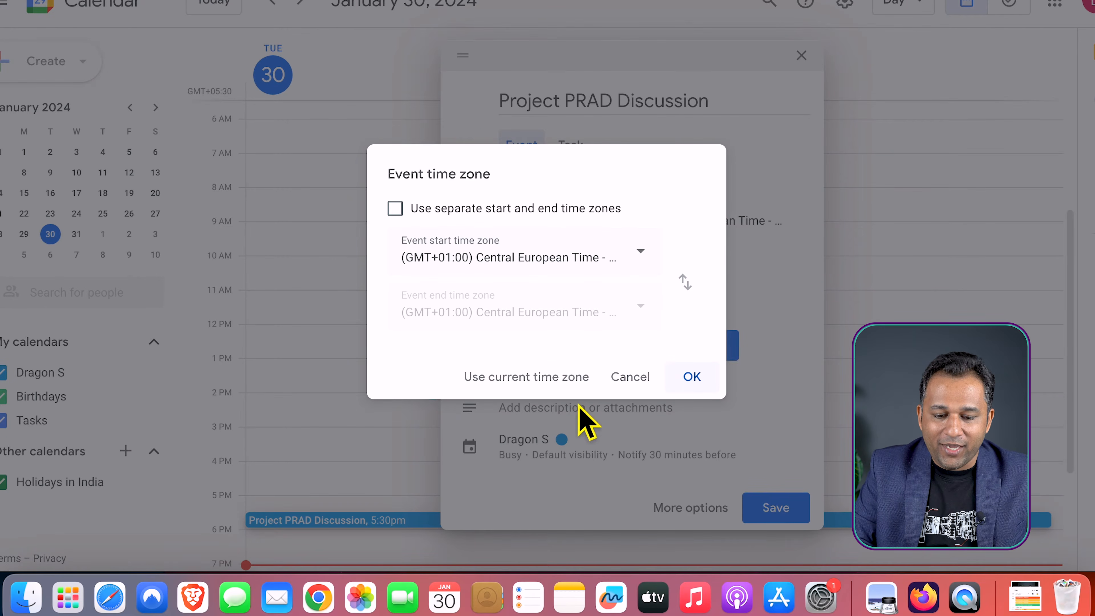
pyautogui.click(559, 377)
pyautogui.click(621, 221)
pyautogui.click(692, 378)
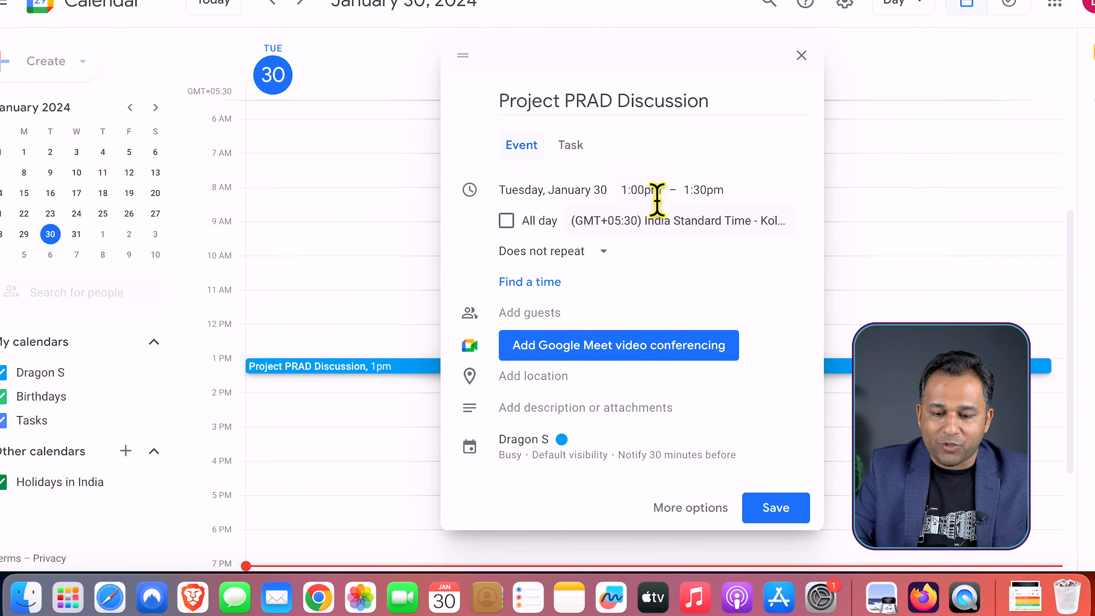
# Set the event's start time to 11:30am
pyautogui.click(645, 191)
pyautogui.scroll(3, 666, 300)
pyautogui.scroll(1, 672, 250)
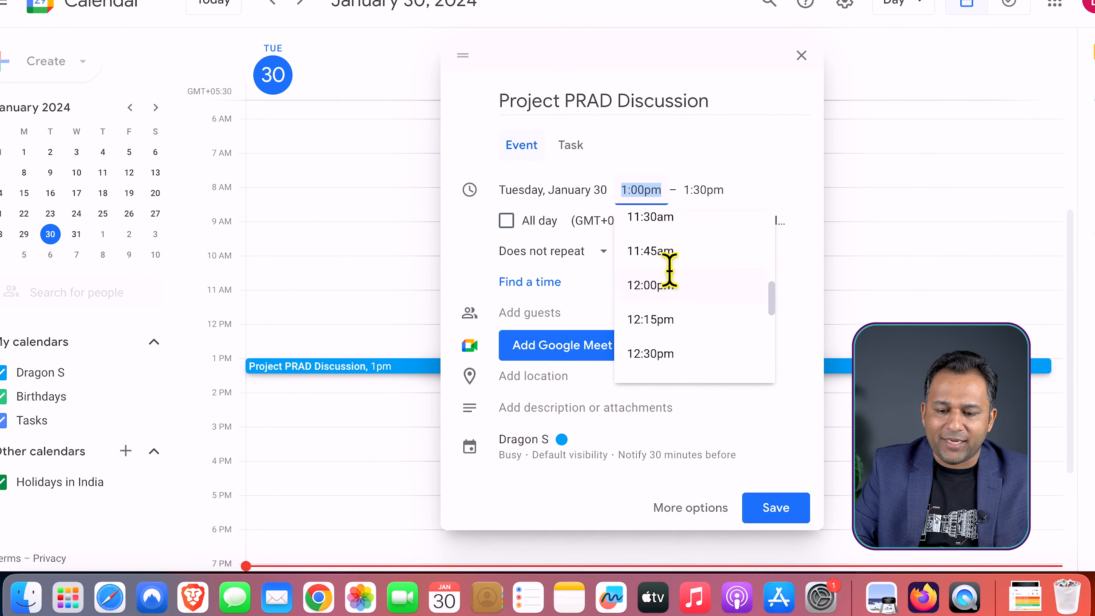
pyautogui.click(670, 225)
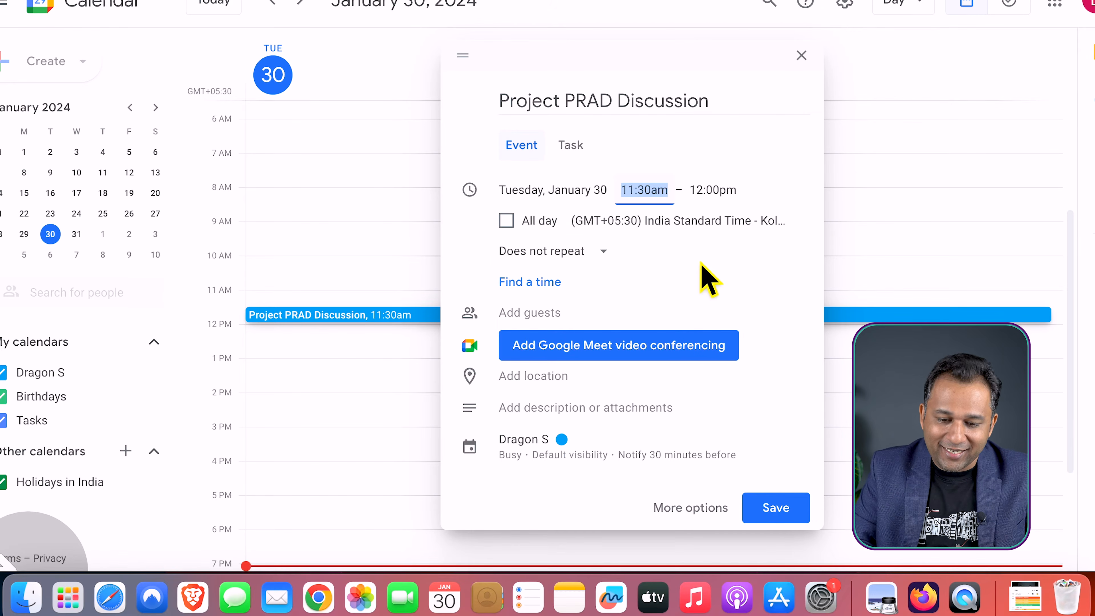
# Review the event's repeat options and its custom recurrence settings without applying any of them
pyautogui.click(533, 254)
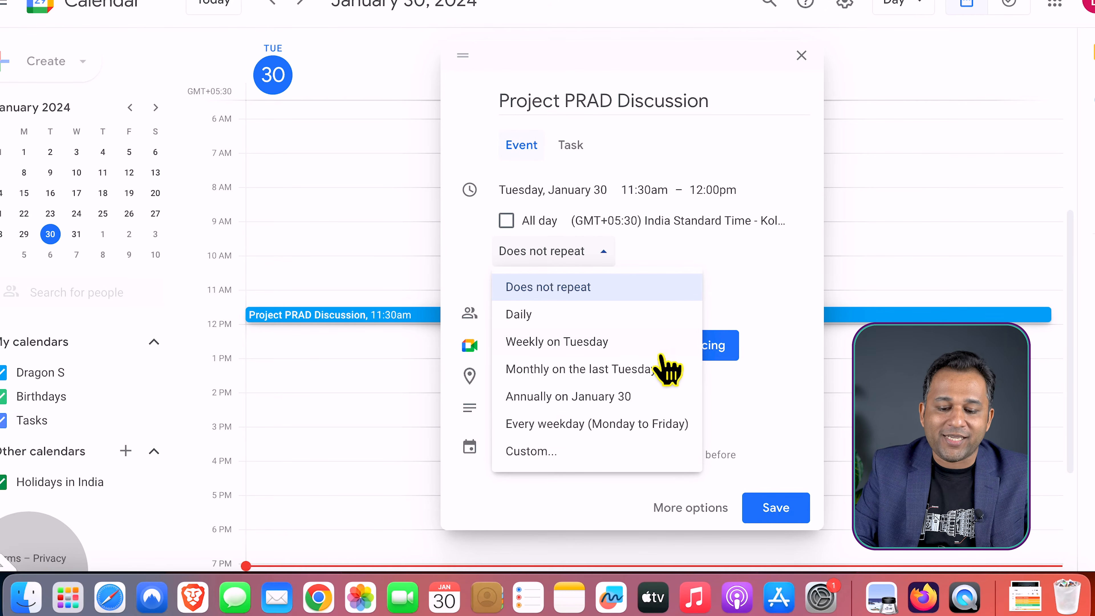
pyautogui.click(560, 452)
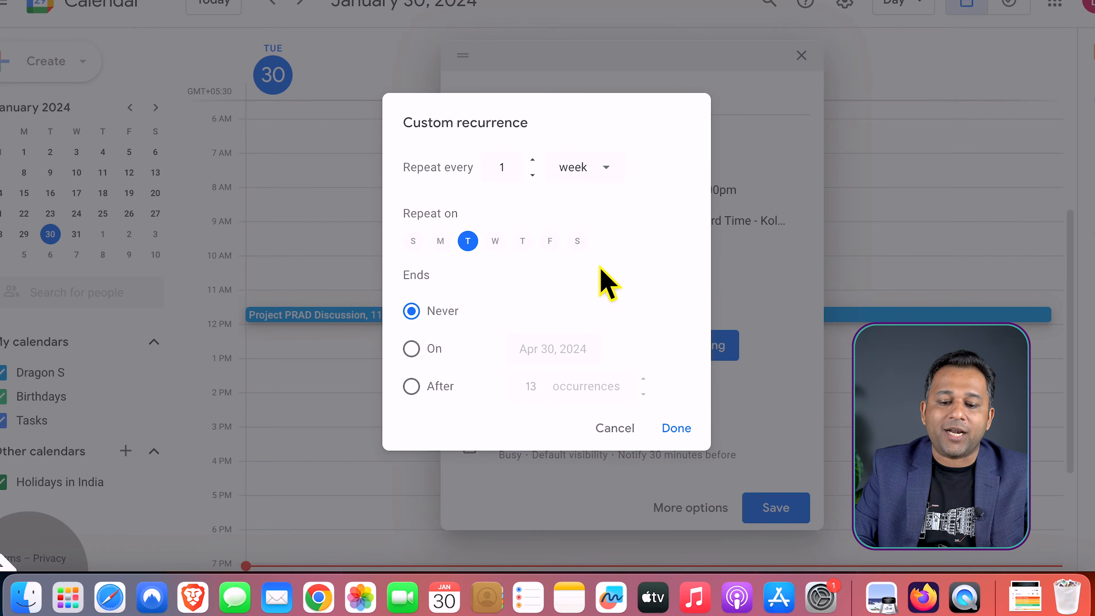
pyautogui.click(614, 429)
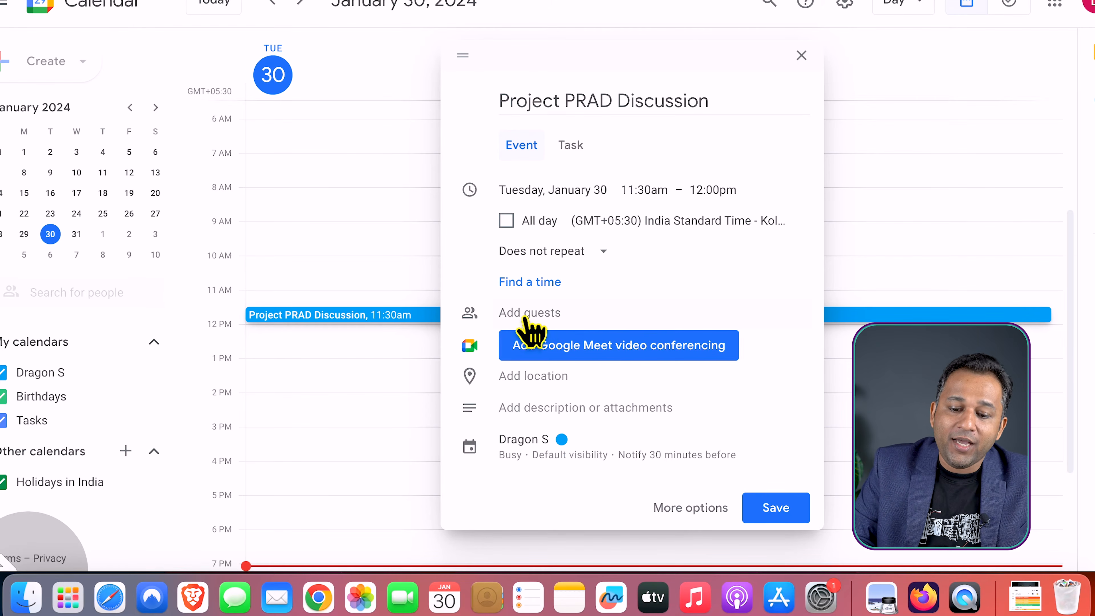
# Copy the e-mail address of the account in the other Gmail window and add it as a guest of the event
pyautogui.click(517, 310)
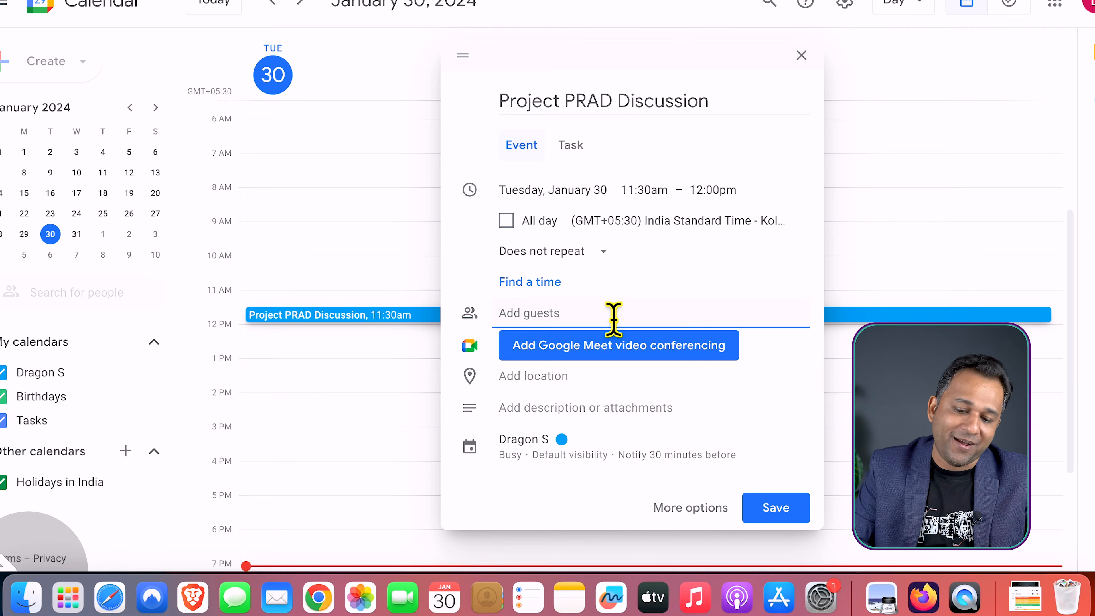
pyautogui.hotkey('ctrl', 'shift', 'Tab')
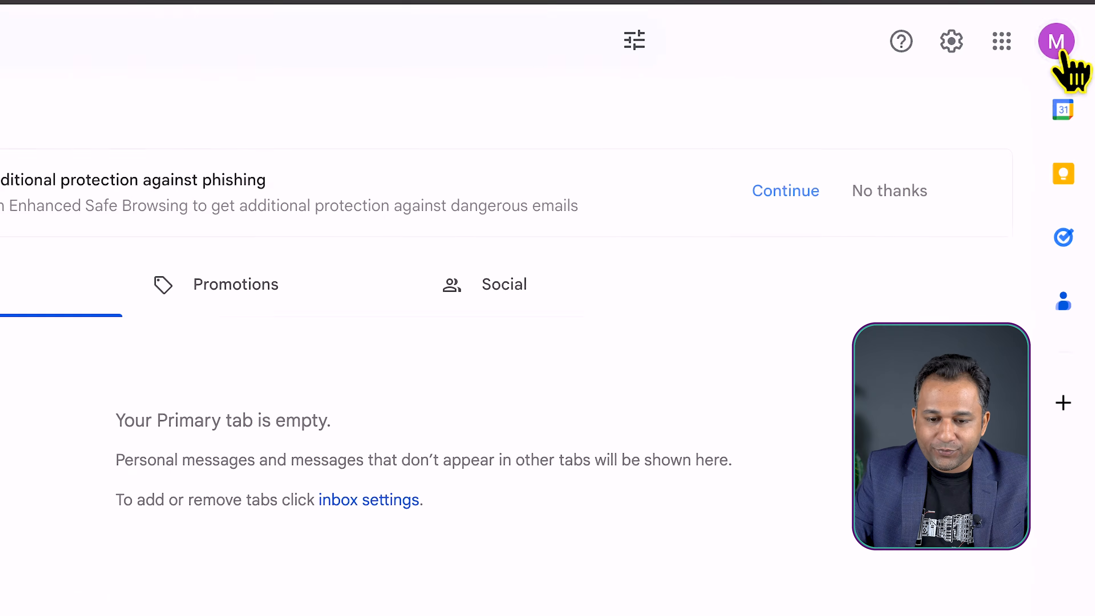
pyautogui.click(1059, 95)
pyautogui.tripleClick(924, 142)
pyautogui.hotkey('ctrl', 'c')
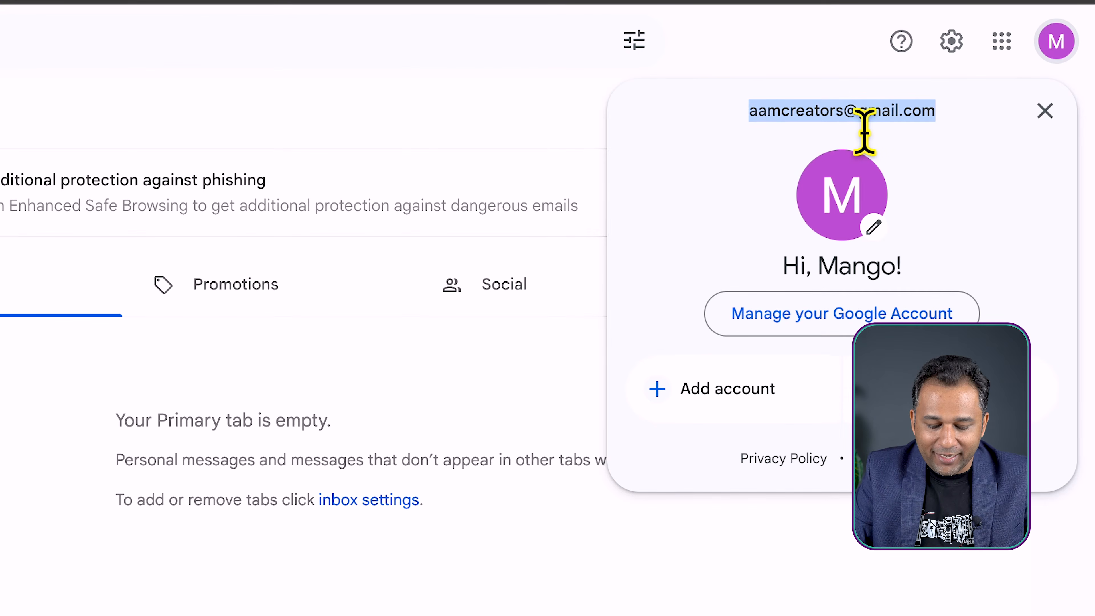
pyautogui.click(760, 85)
pyautogui.hotkey('ctrl', 'Tab')
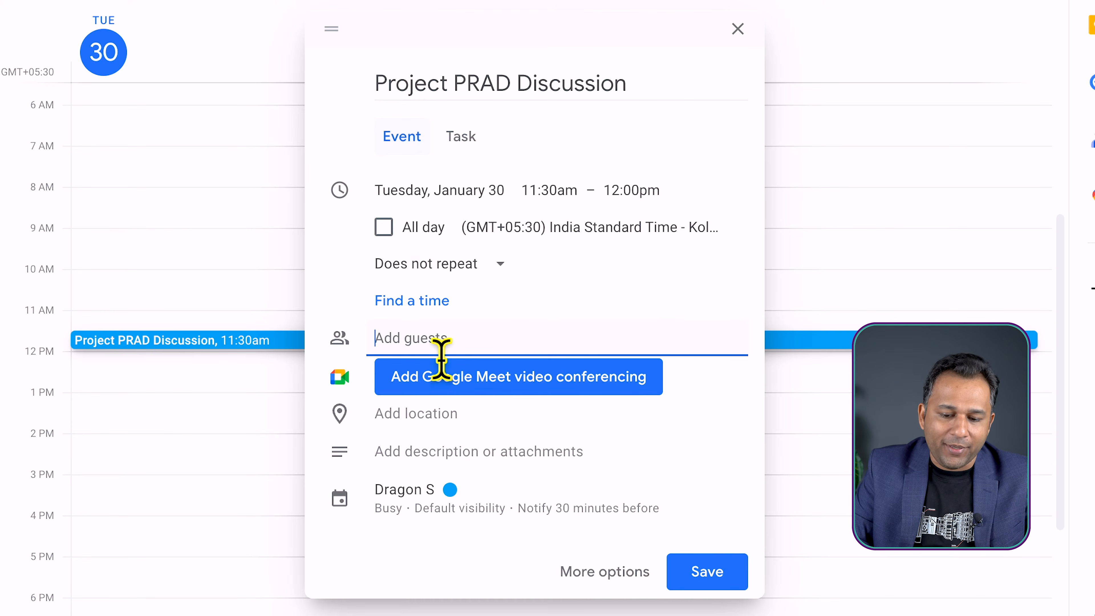
pyautogui.hotkey('ctrl', 'v')
pyautogui.click(556, 381)
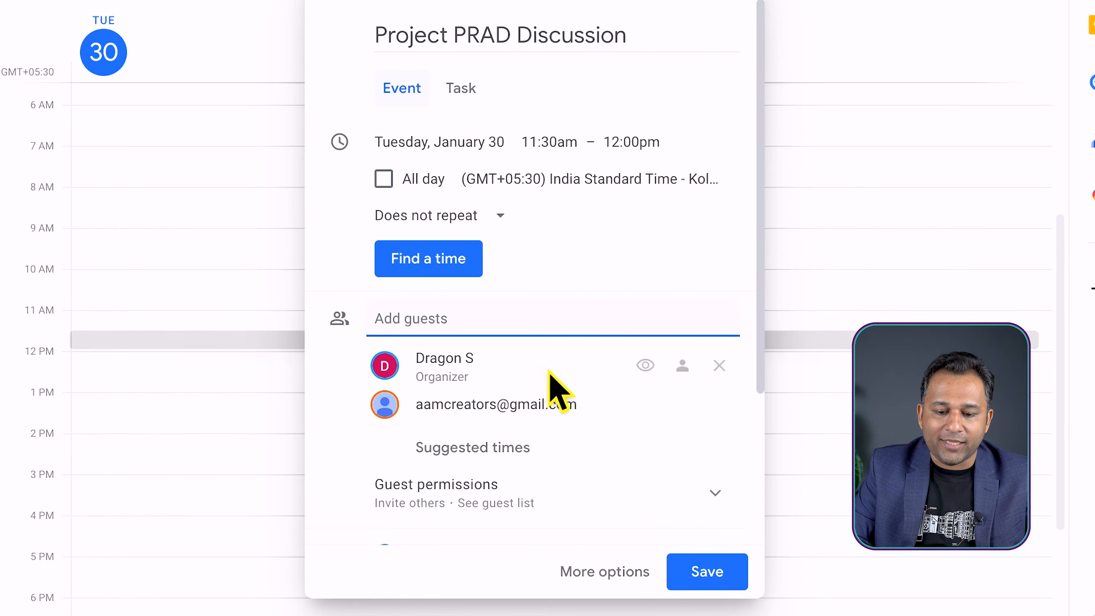
# Acknowledge the Google Meet notice and remove the video conference from the event
pyautogui.scroll(-3, 641, 300)
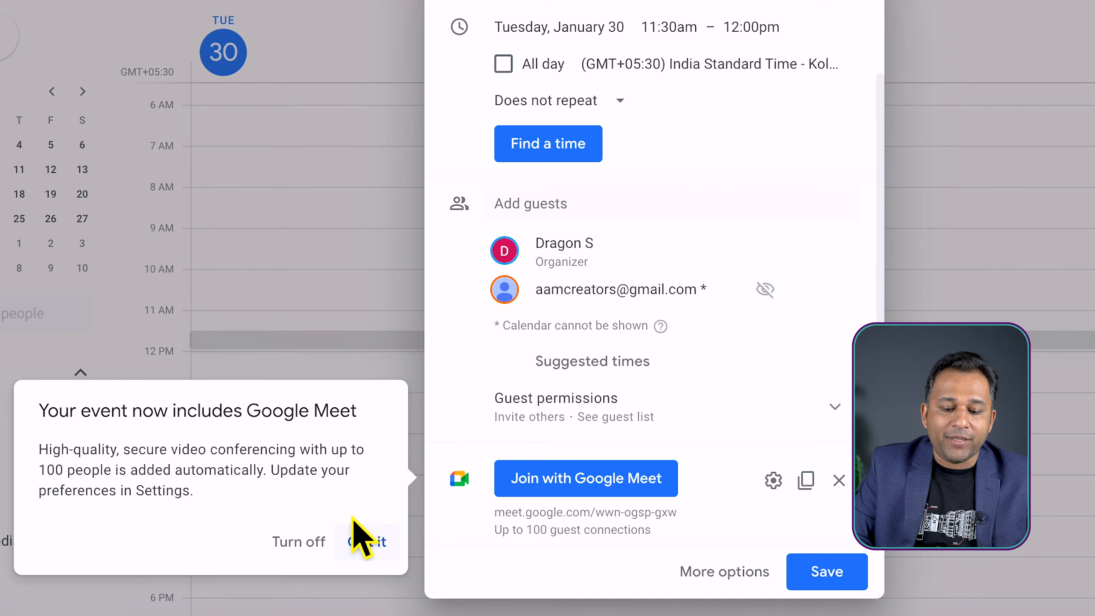
pyautogui.click(369, 547)
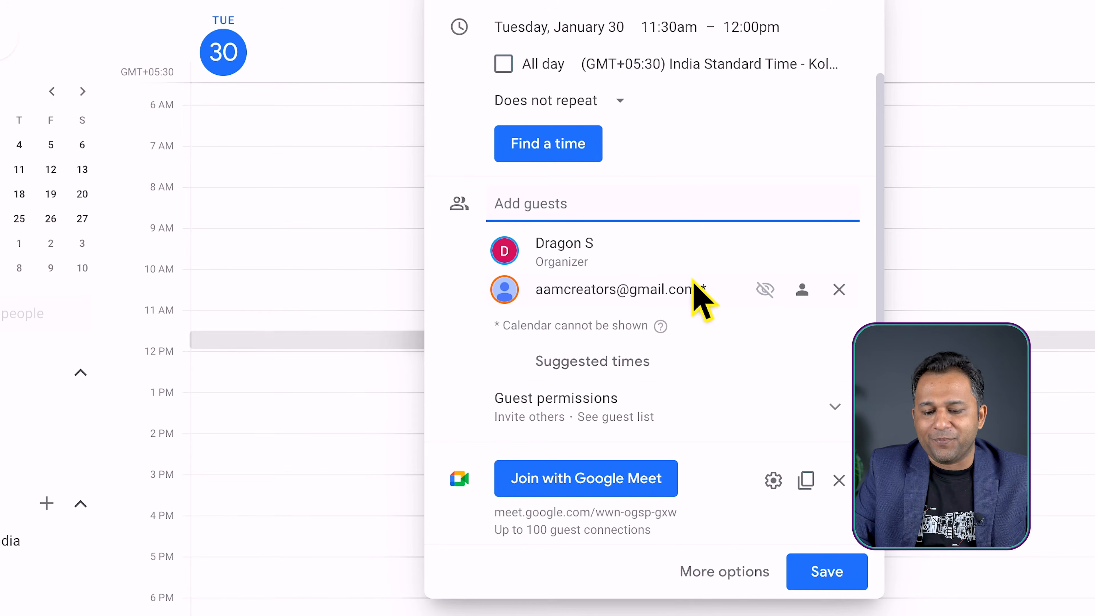
pyautogui.scroll(-3, 694, 289)
pyautogui.scroll(5, 696, 291)
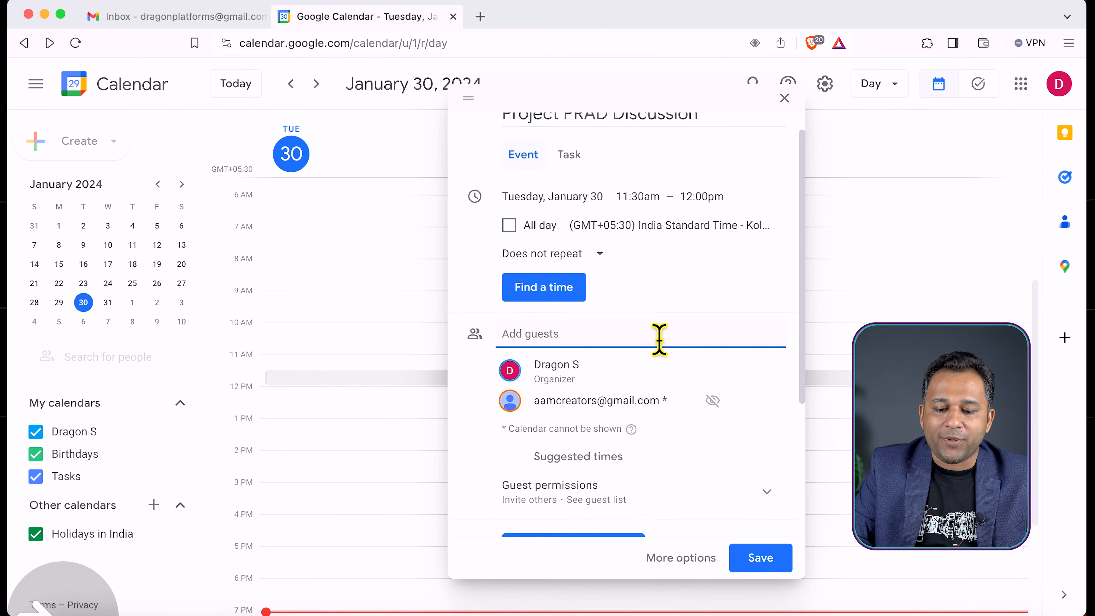
pyautogui.scroll(-5, 620, 362)
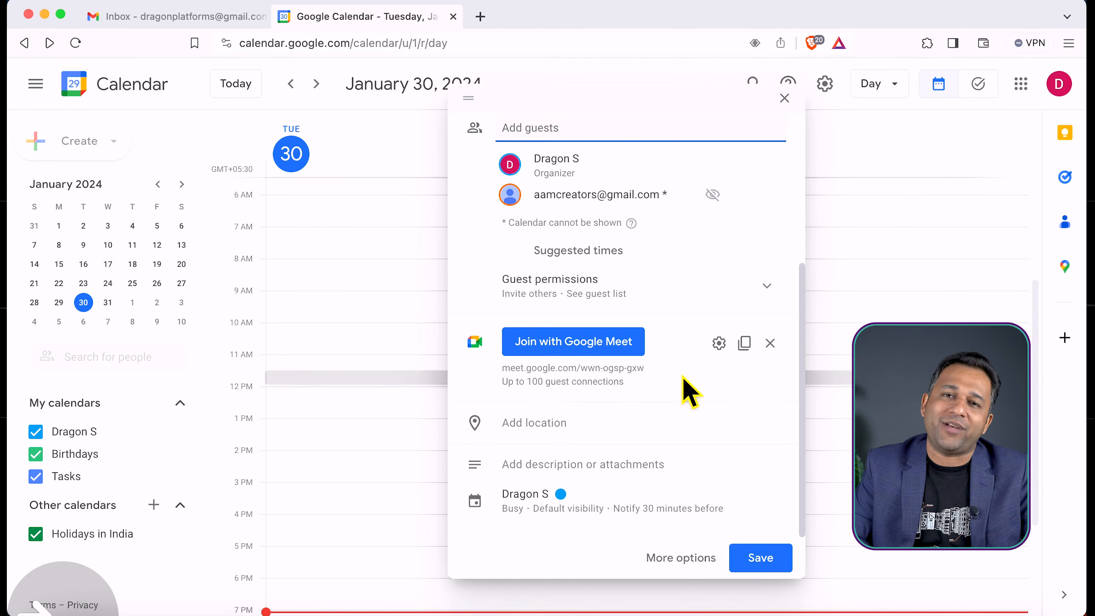
pyautogui.click(770, 343)
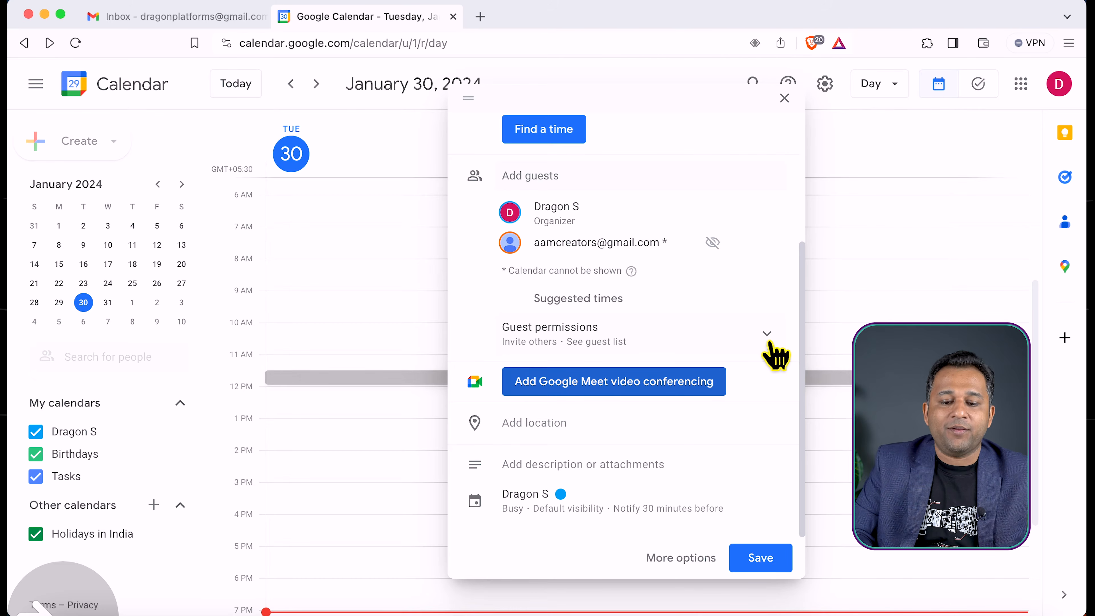
# Set the event's location to "Meeting Room No 4."
pyautogui.click(555, 432)
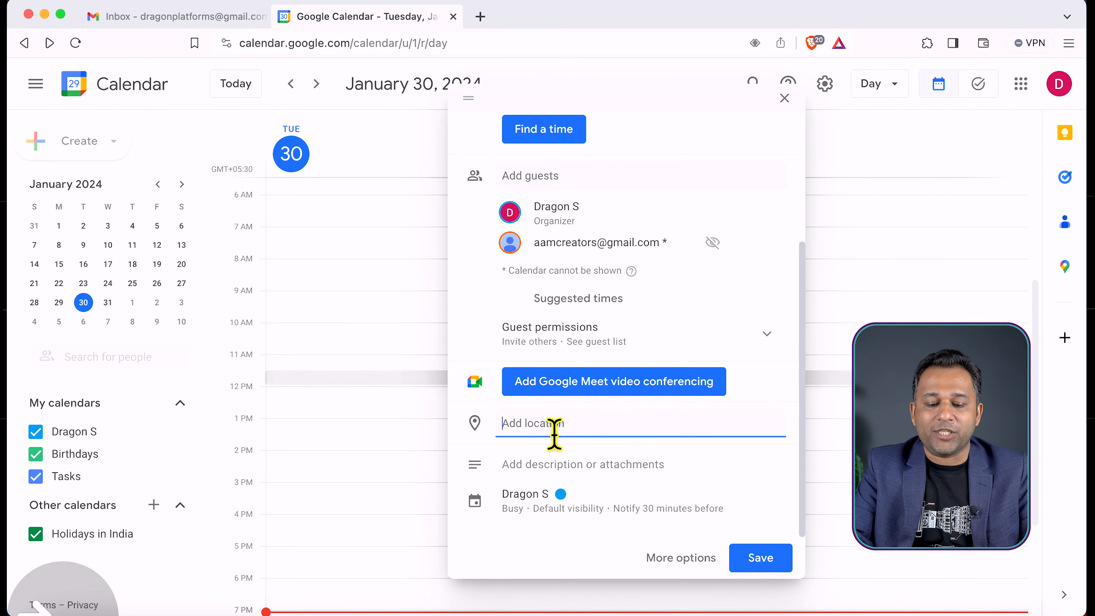
pyautogui.write('Meeting Room No 4.')
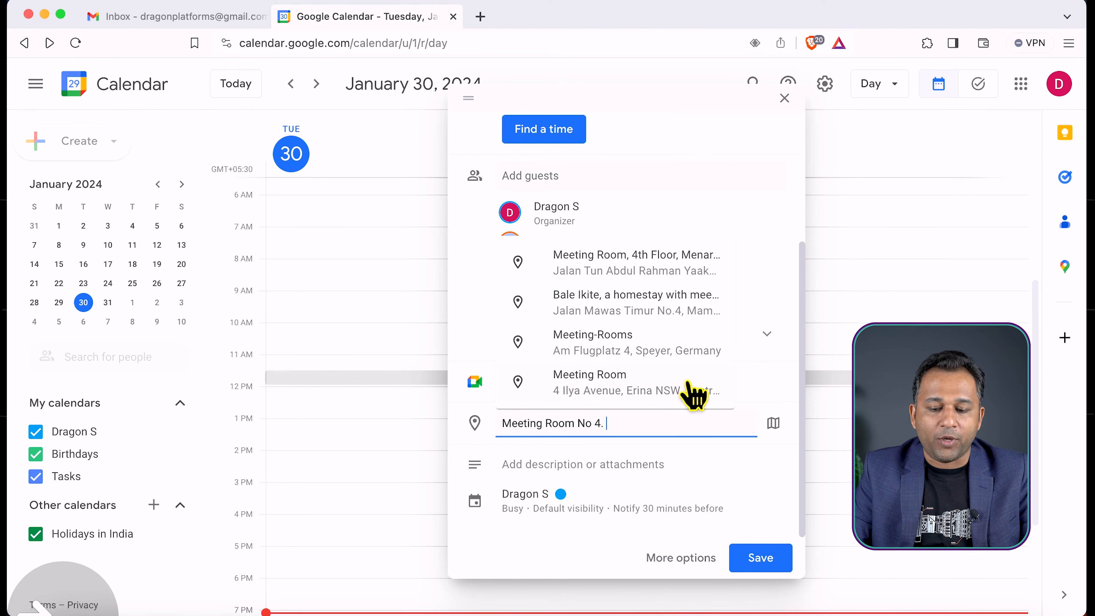
pyautogui.click(781, 381)
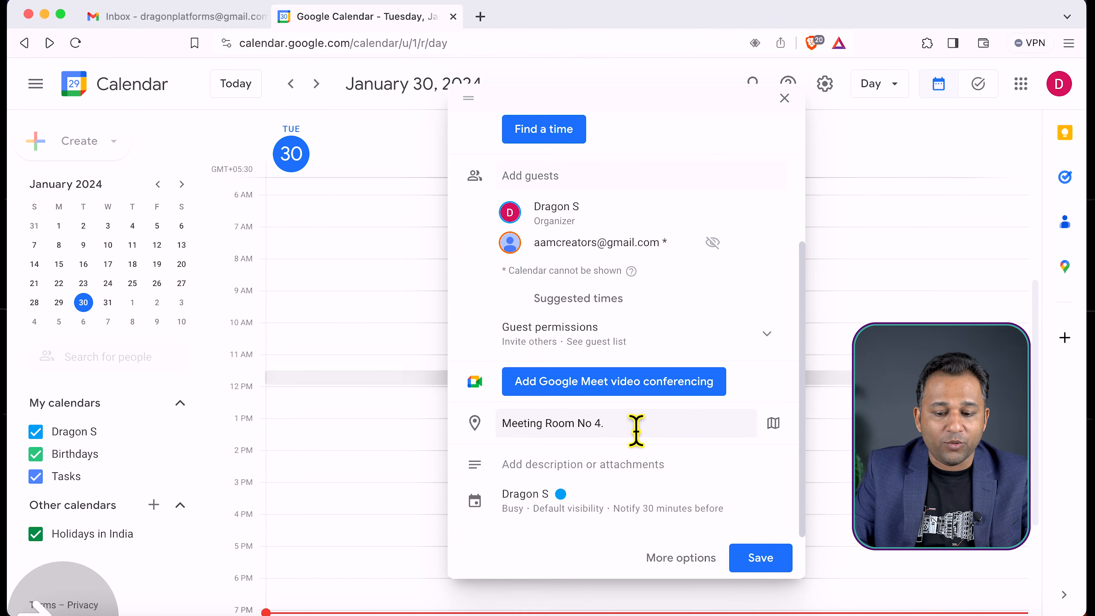
# Replace the event's location by searching for "starbucks bandra" and choosing the Starbucks on Chapel Road
pyautogui.tripleClick(658, 435)
pyautogui.press('BackSpace')
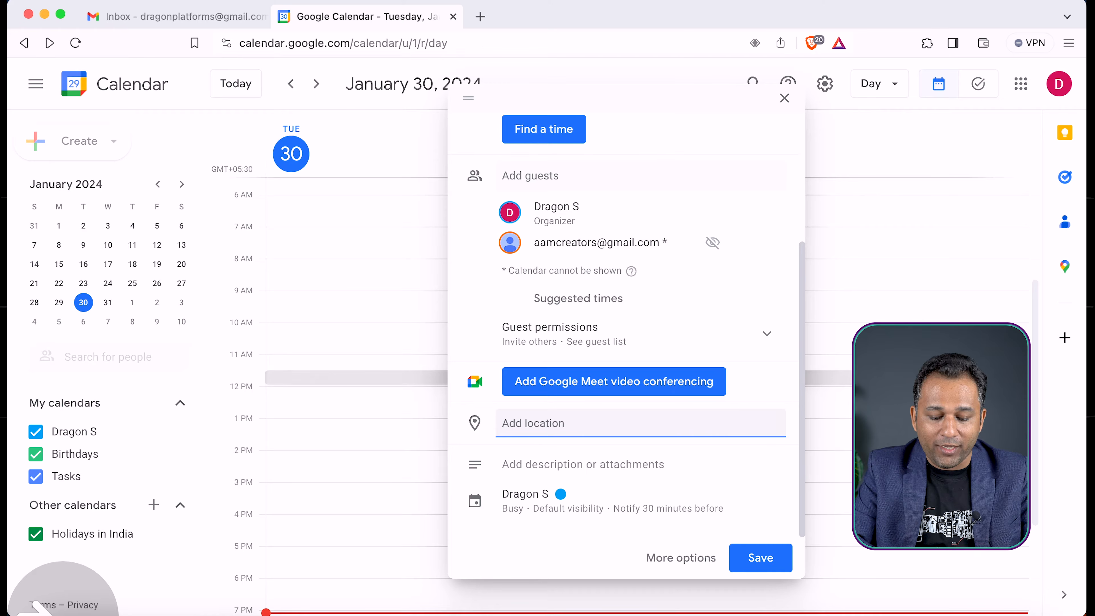
pyautogui.write('star')
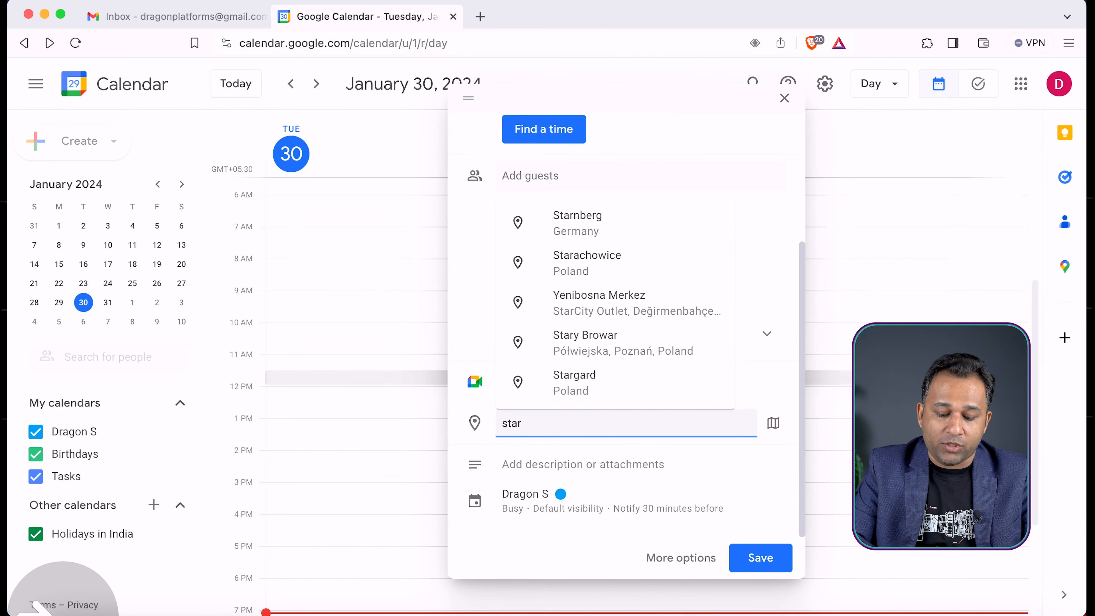
pyautogui.write('bucks bandra')
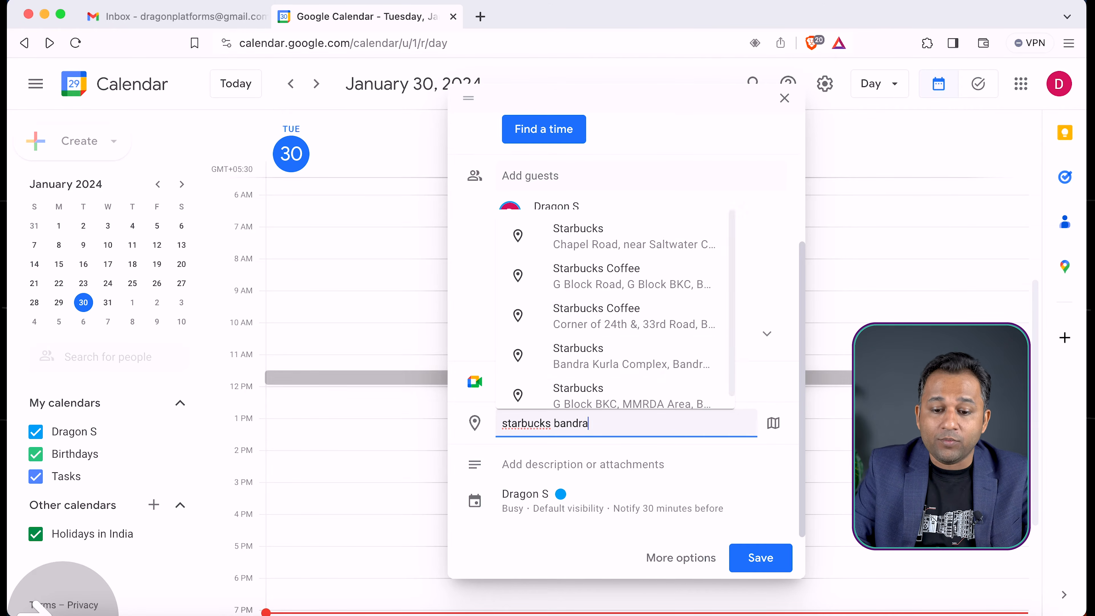
pyautogui.click(661, 237)
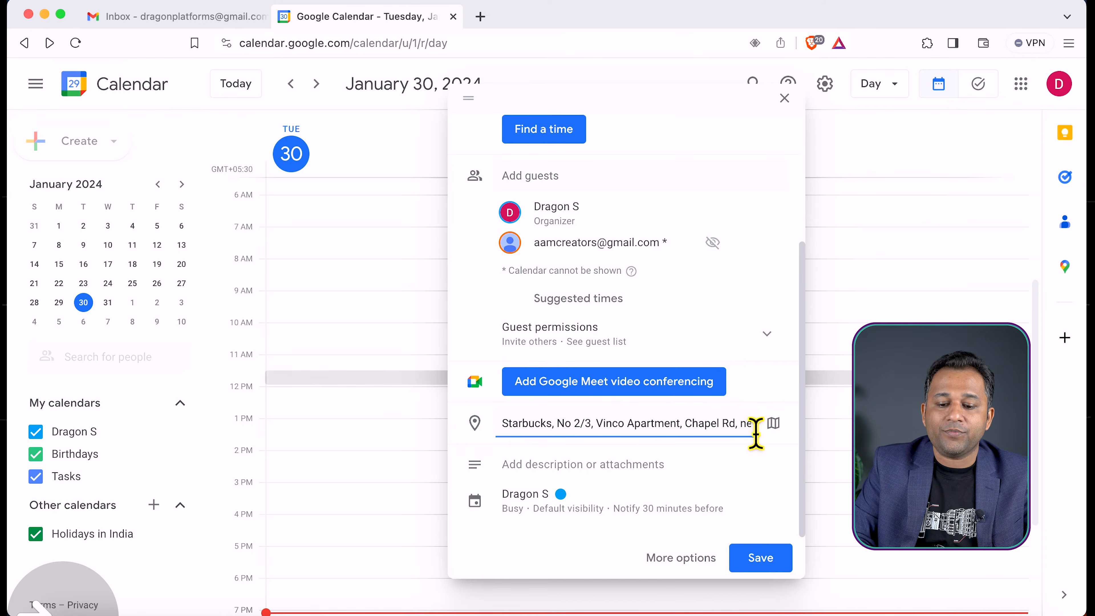
pyautogui.click(774, 388)
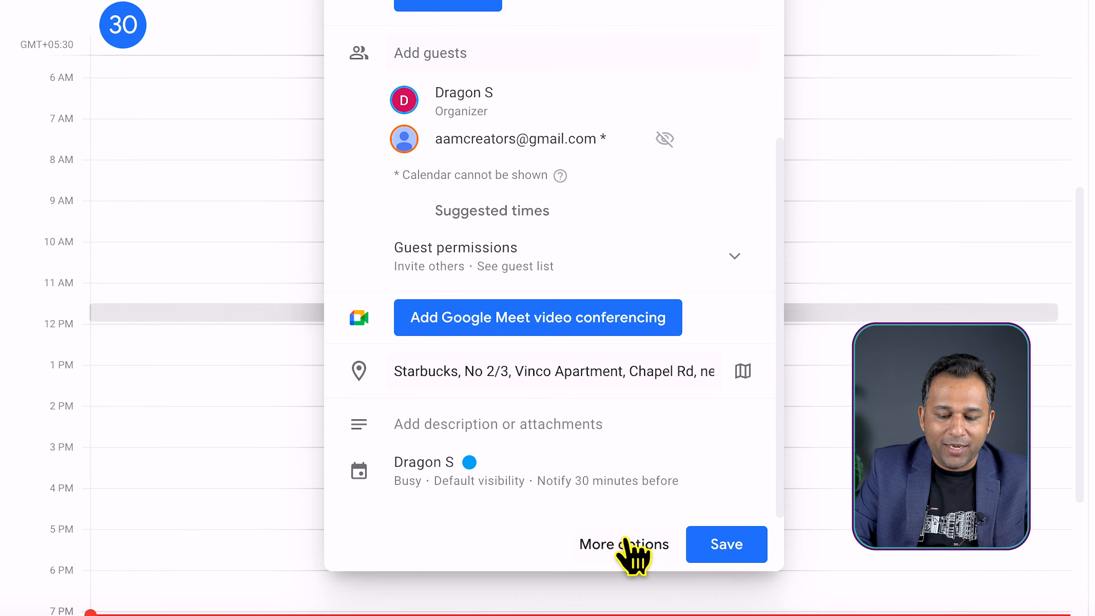
# Open the event's full editing page and check the available notification types, keeping Notification
pyautogui.click(629, 546)
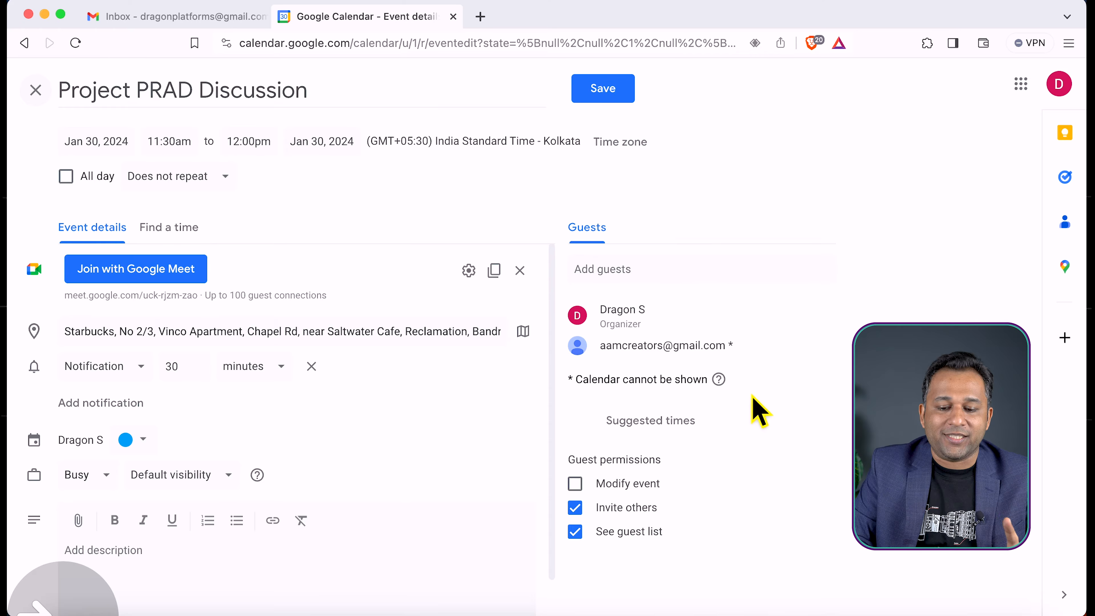
pyautogui.click(99, 370)
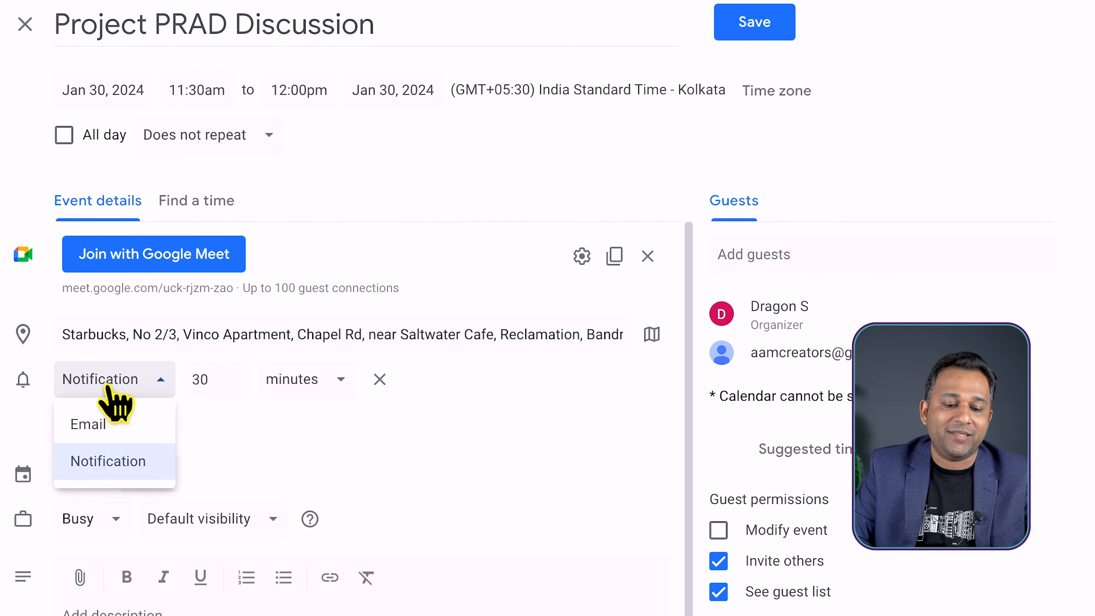
pyautogui.click(420, 446)
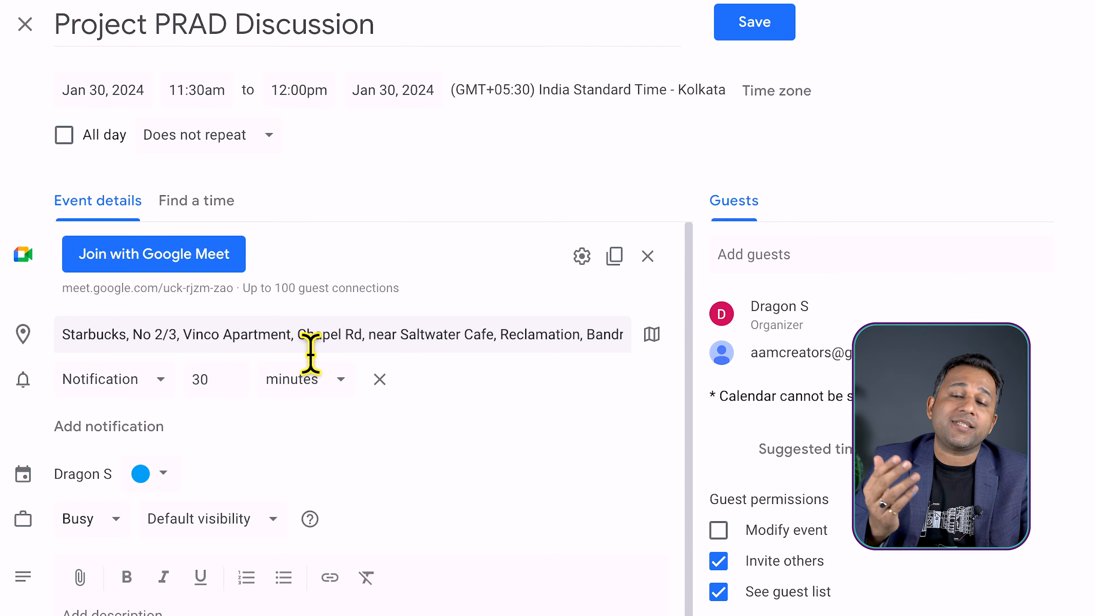
# Set the event's notification to 2 hours before and add a second notification at 10 minutes
pyautogui.click(239, 375)
pyautogui.click(239, 375)
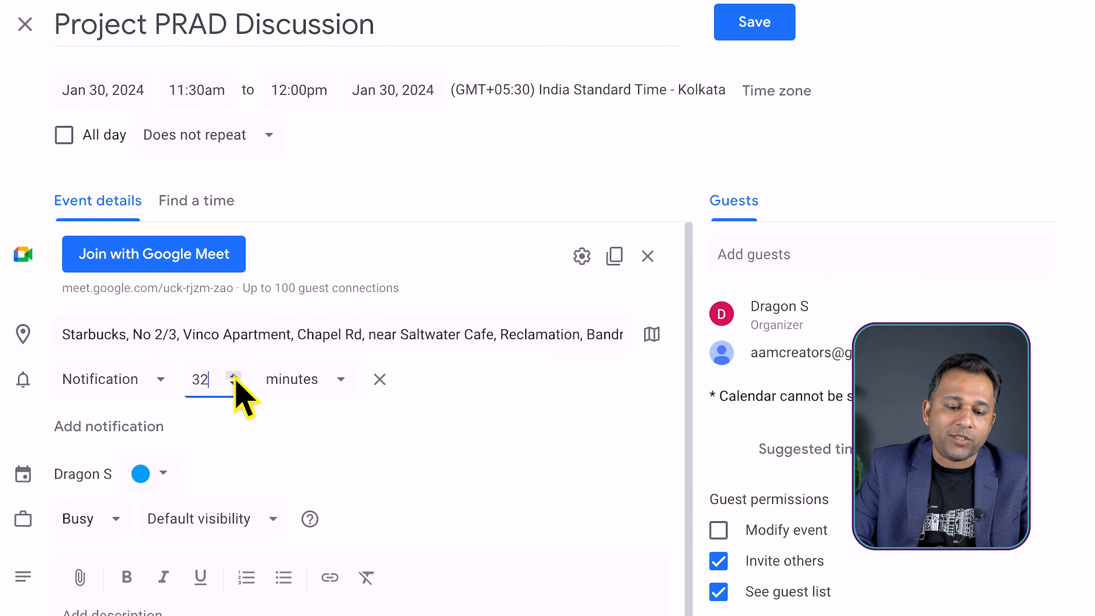
pyautogui.click(293, 379)
pyautogui.click(293, 461)
pyautogui.click(228, 390)
pyautogui.write('2')
pyautogui.doubleClick(217, 391)
pyautogui.write('2')
pyautogui.click(442, 424)
pyautogui.click(107, 427)
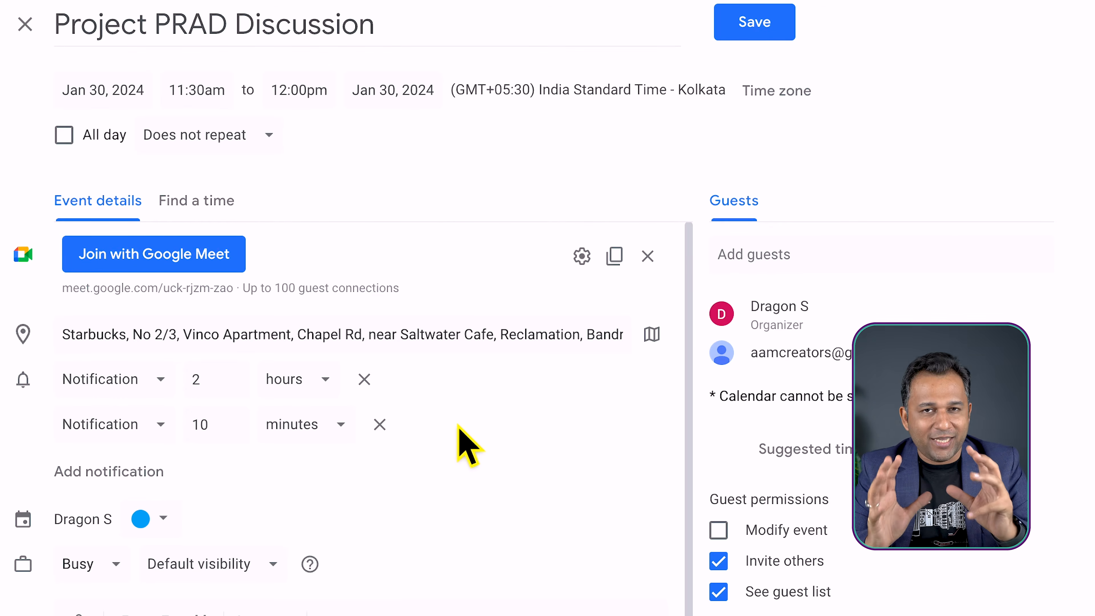
# Save the event, send the invitation emails to its guests and dismiss the save notice
pyautogui.scroll(-3, 488, 445)
pyautogui.scroll(3, 489, 445)
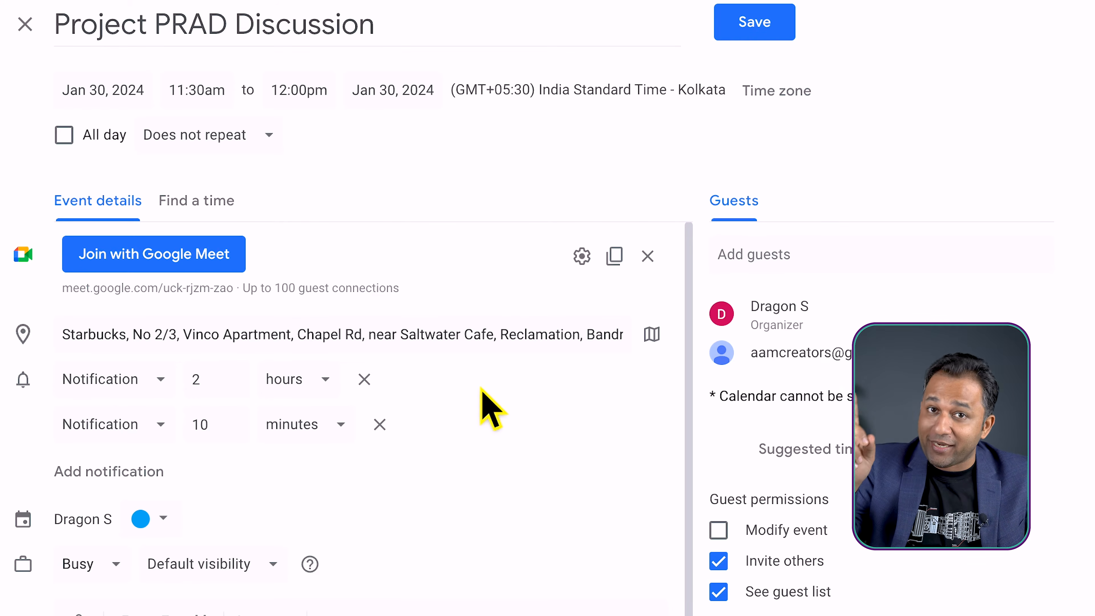
pyautogui.scroll(-5, 500, 424)
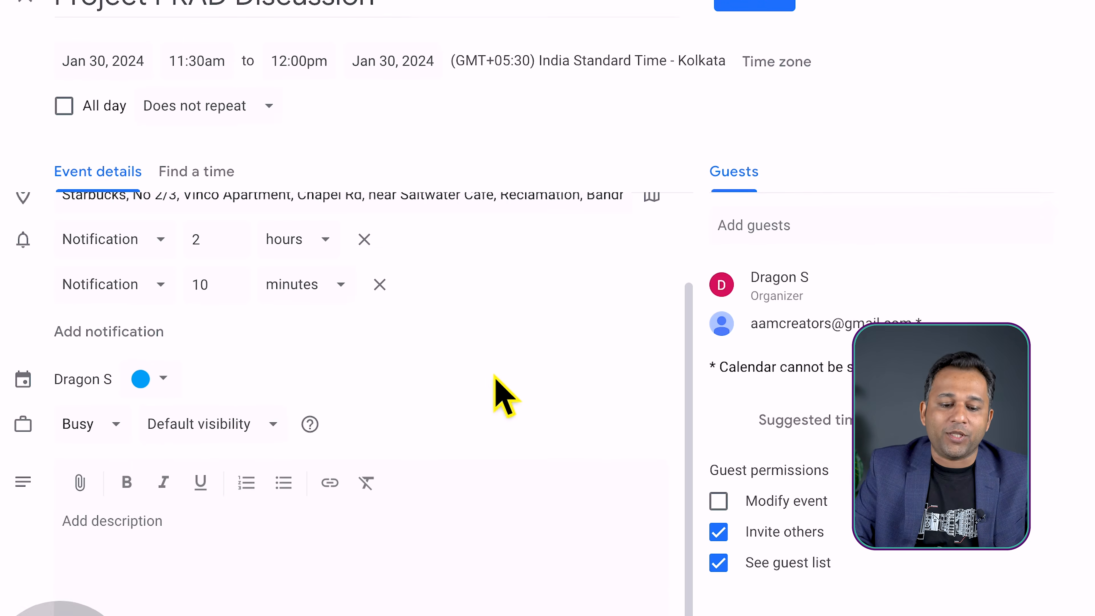
pyautogui.click(150, 506)
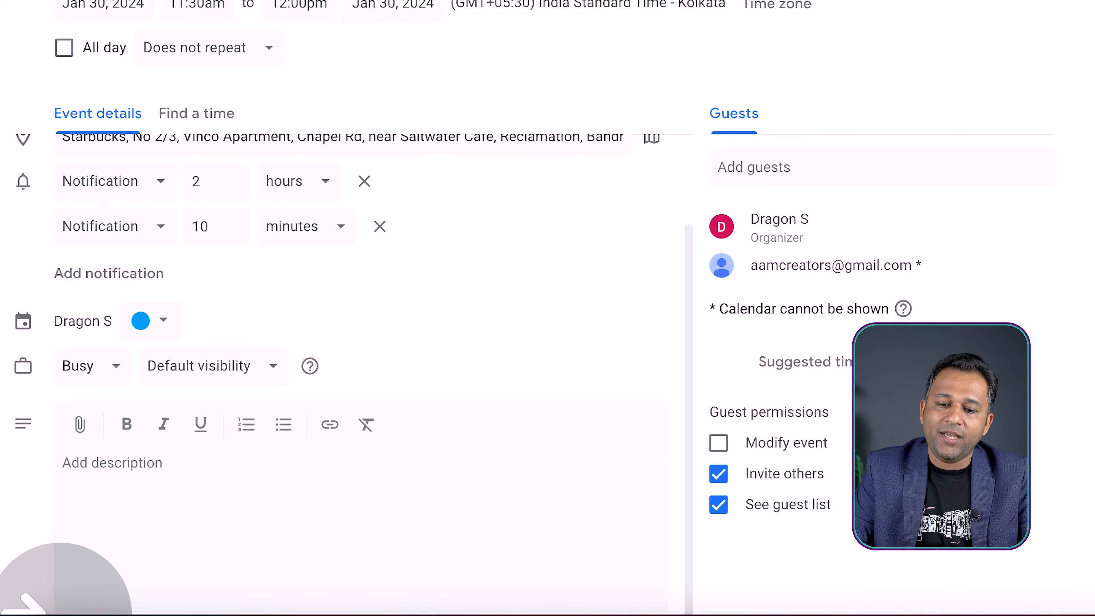
pyautogui.click(606, 89)
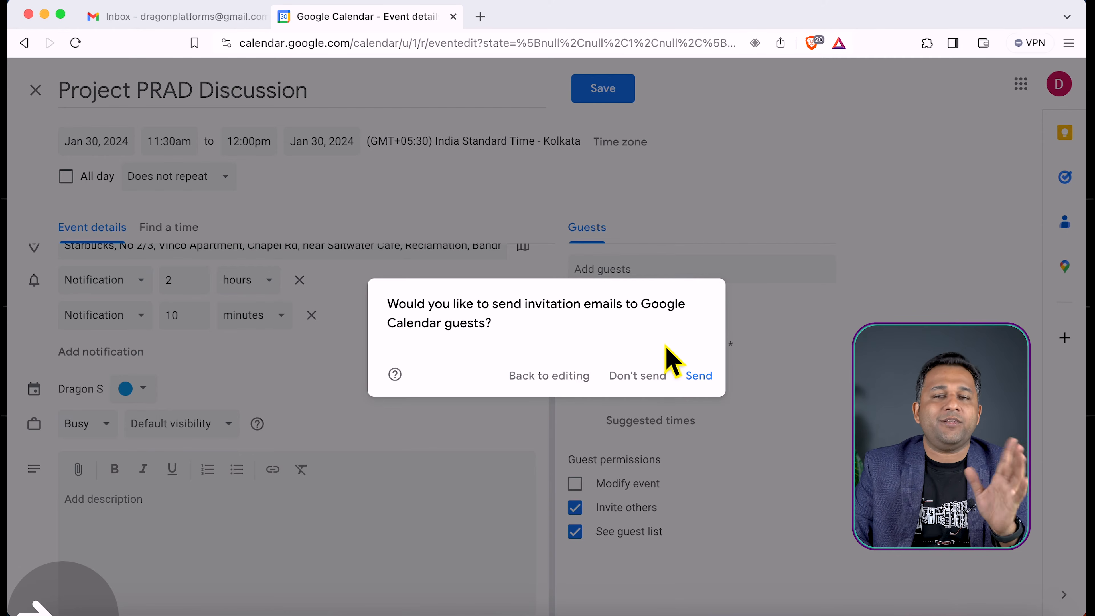
pyautogui.click(700, 376)
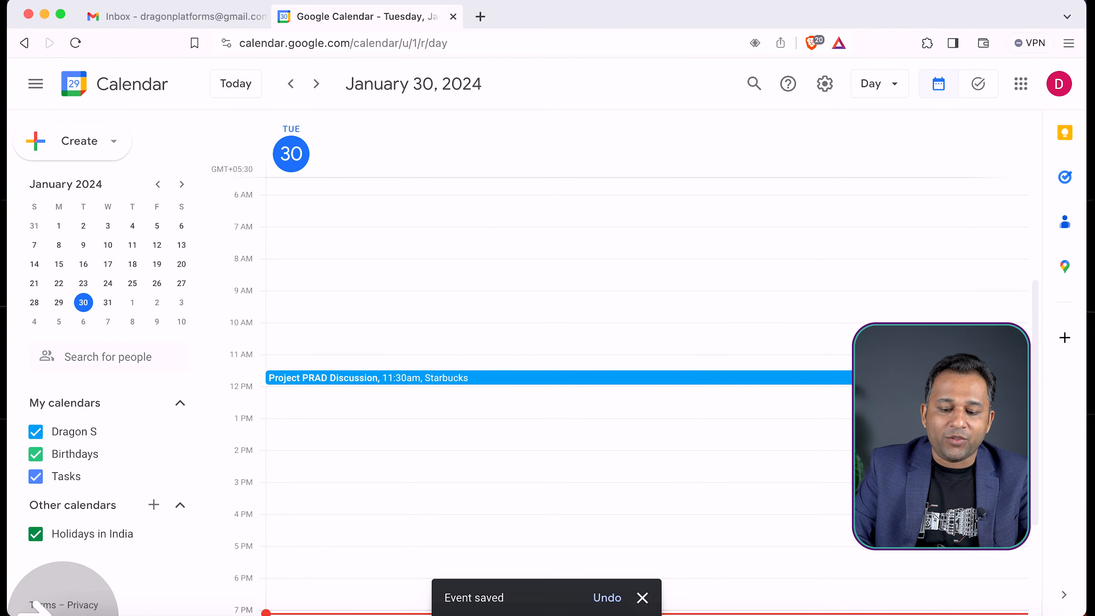
pyautogui.click(643, 598)
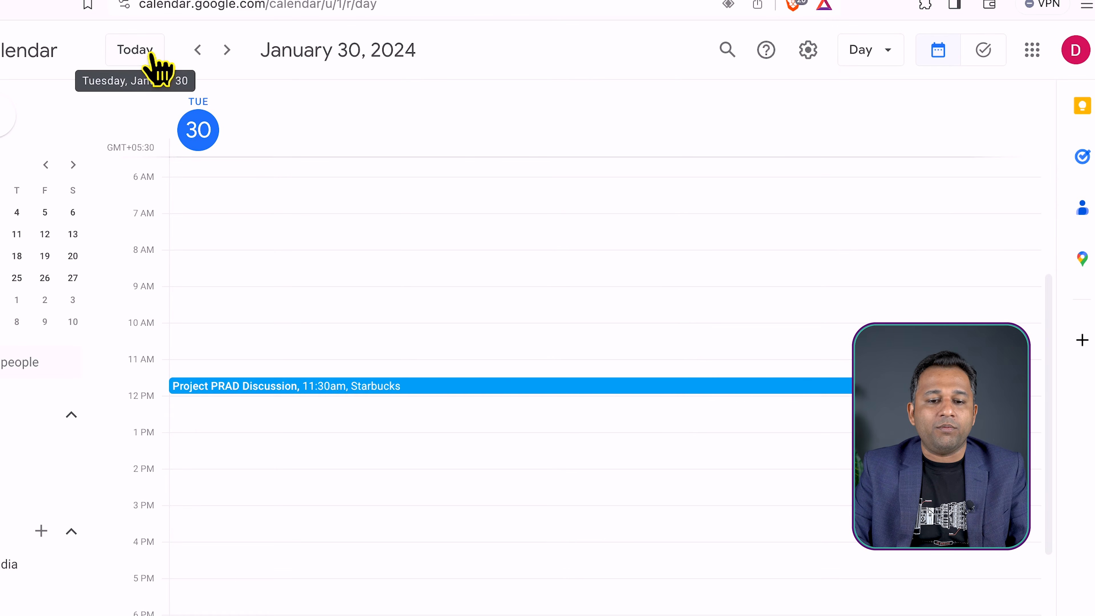
pyautogui.click(873, 51)
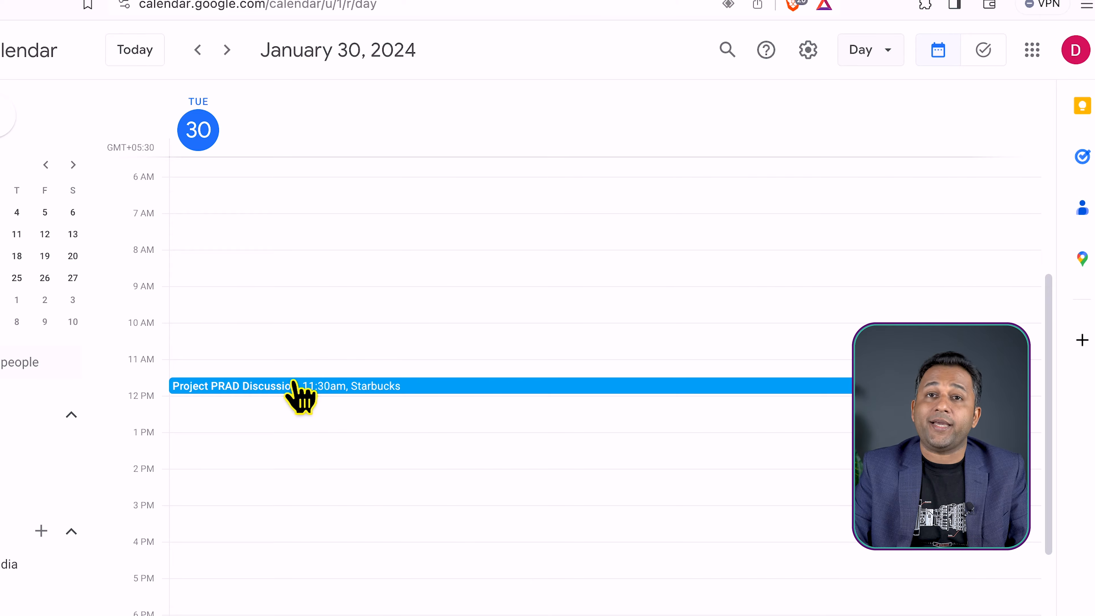
# View the event in the week and month layouts of the calendar and return to the day layout
pyautogui.click(864, 53)
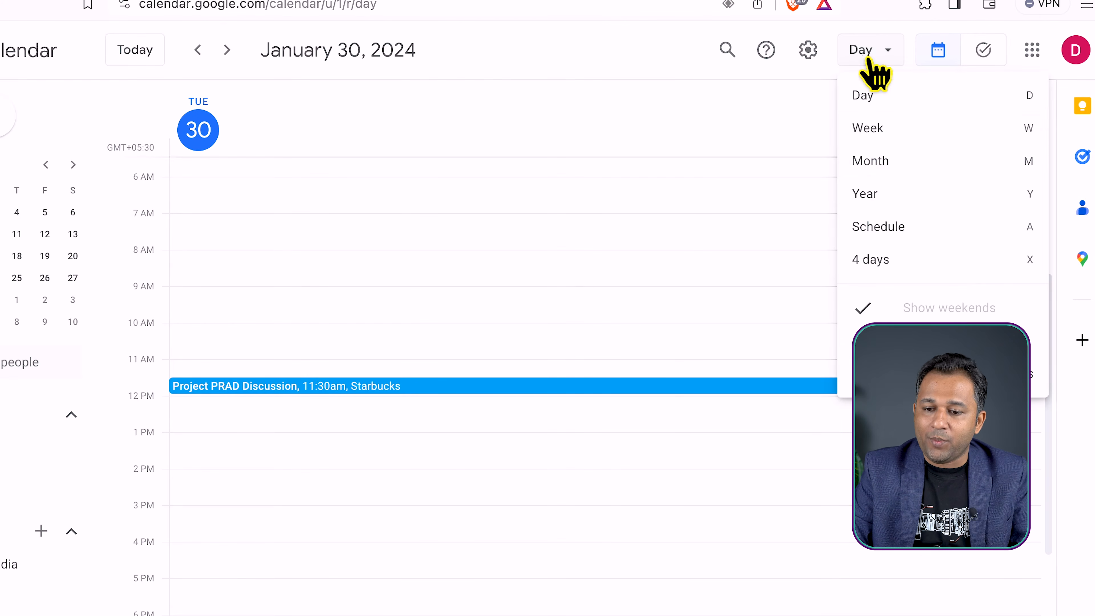
pyautogui.click(887, 133)
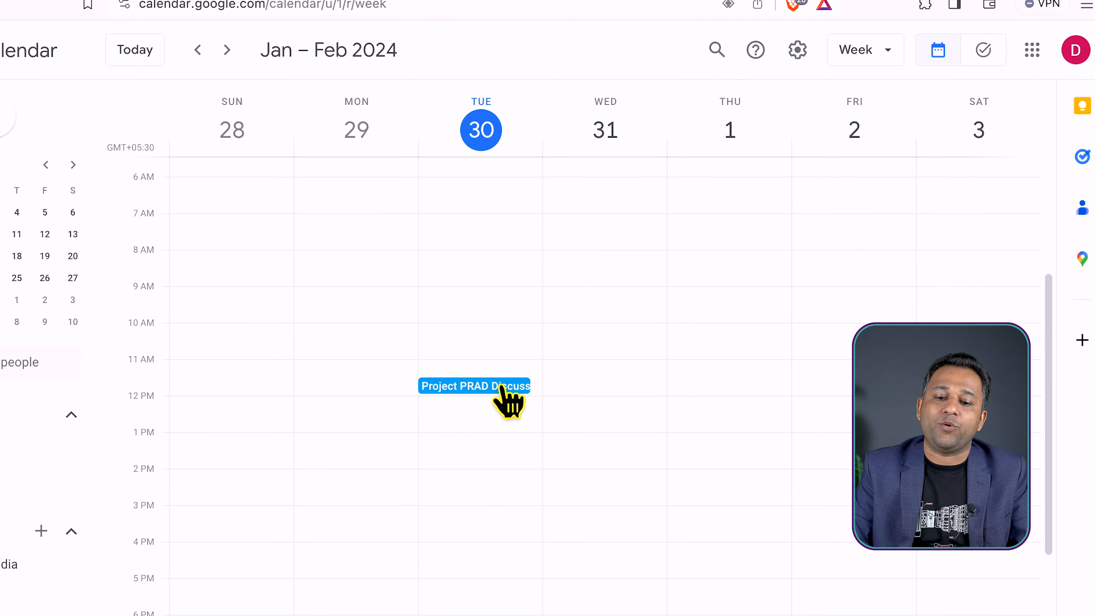
pyautogui.click(866, 50)
pyautogui.click(875, 161)
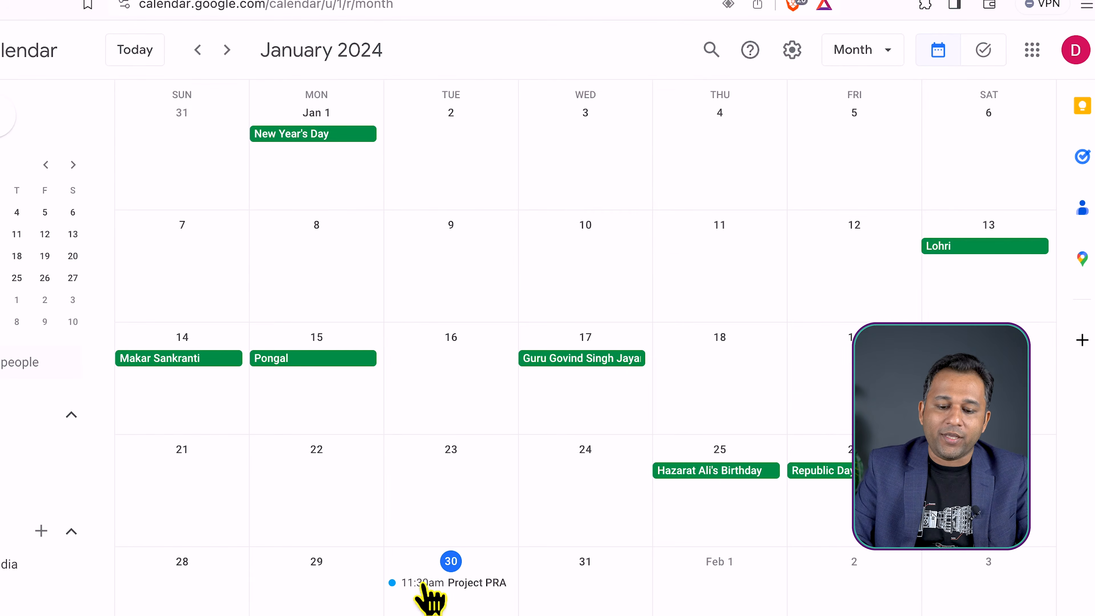
pyautogui.click(862, 51)
pyautogui.click(868, 96)
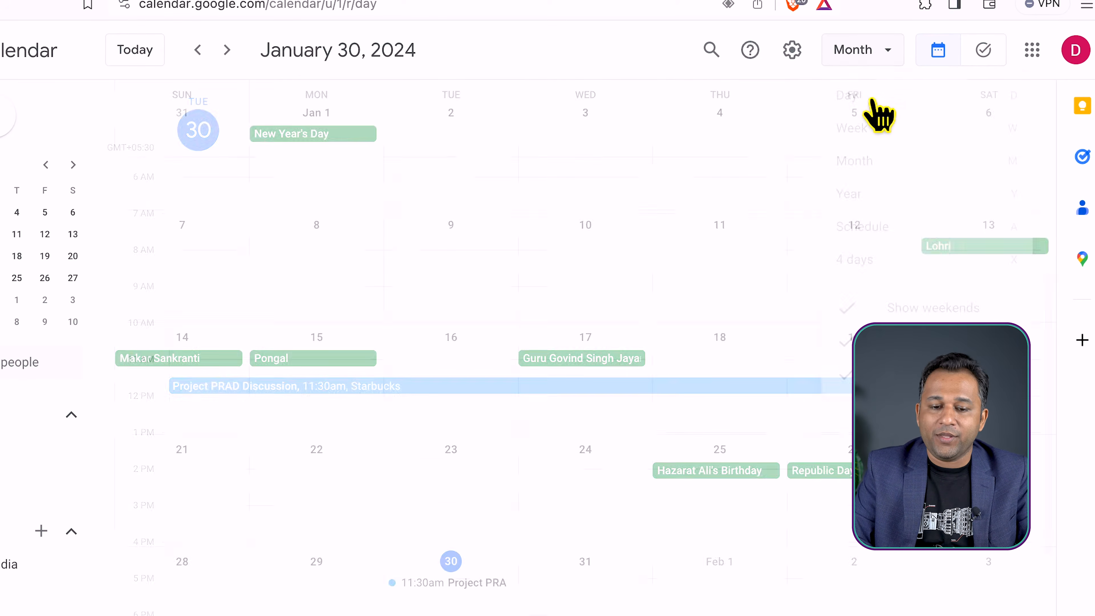
# Switch to the guest's Gmail inbox, open the Project PRAD Discussion invitation and add the event to the calendar
pyautogui.press('super+Tab')
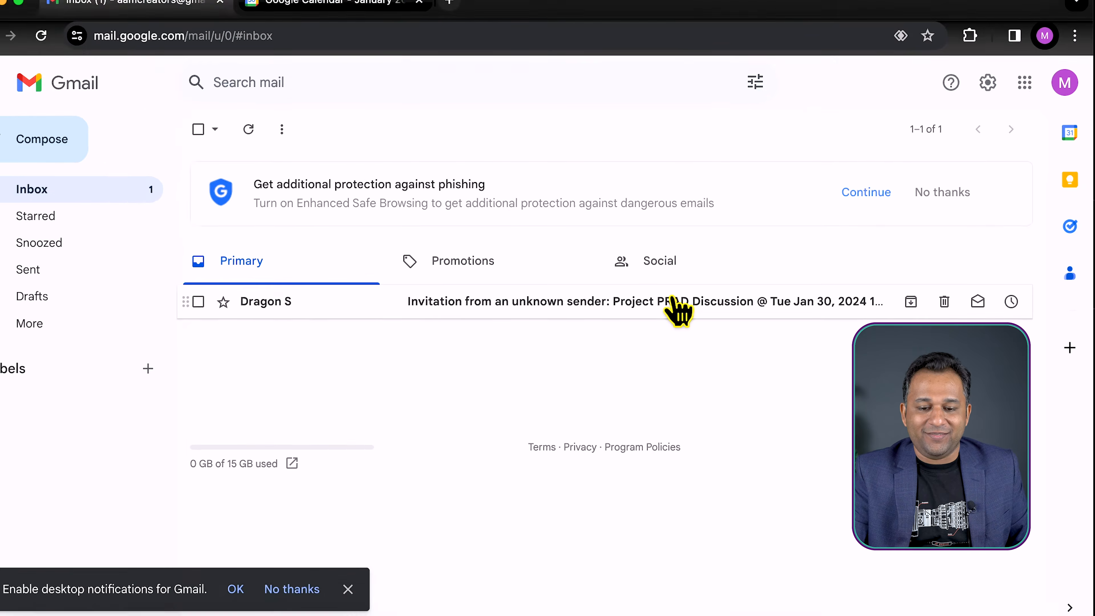
pyautogui.click(673, 300)
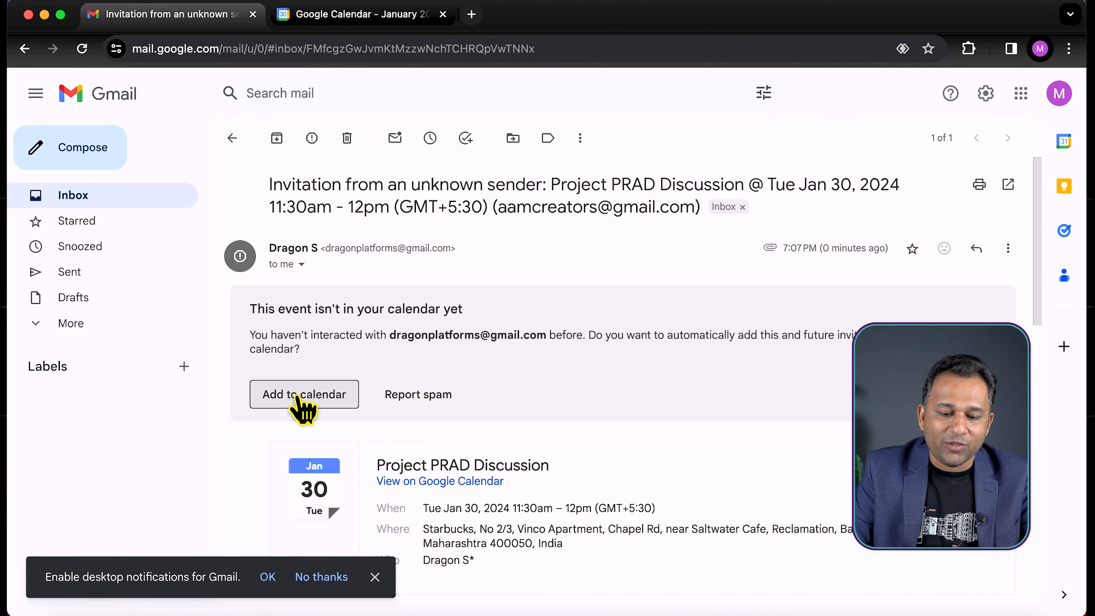
pyautogui.scroll(-2, 476, 286)
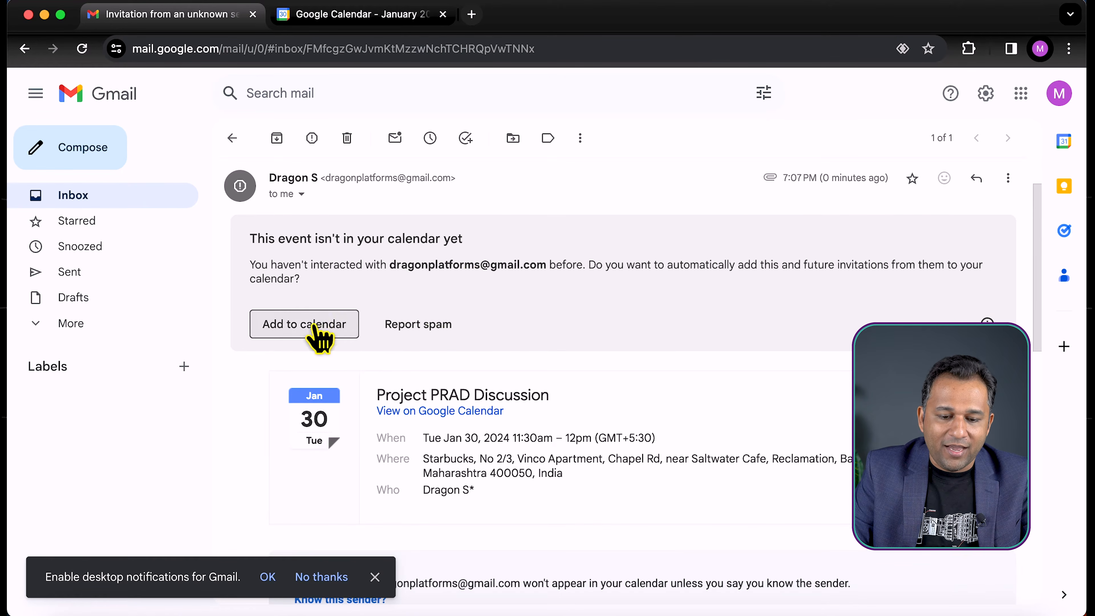
pyautogui.click(309, 328)
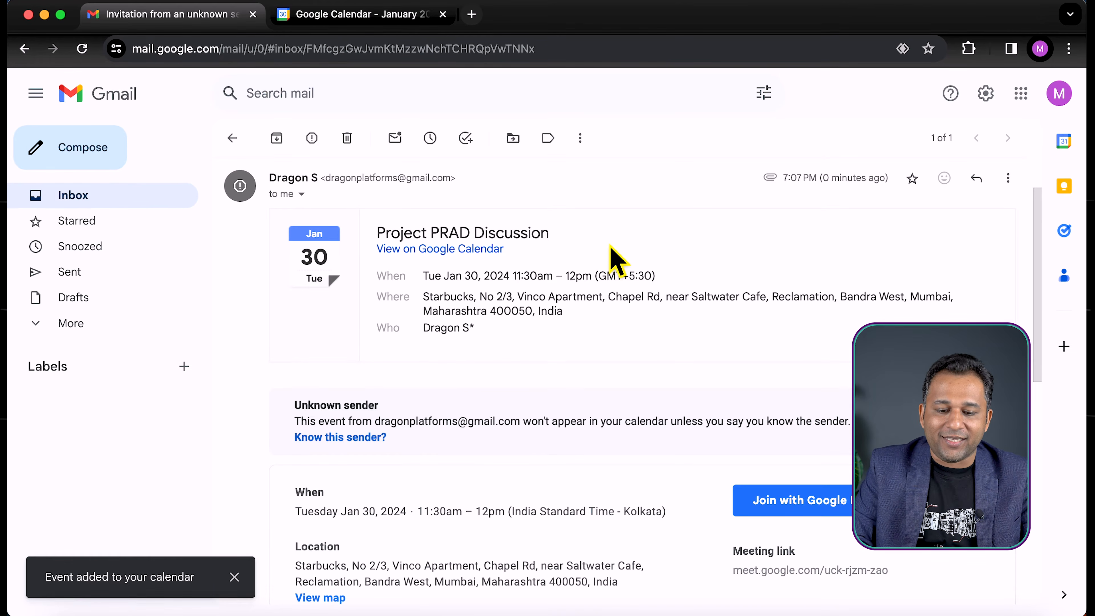
# Review the invitation's details, mark its organizer as a known sender and dismiss the browser notification prompt in Google Calendar
pyautogui.scroll(-10, 618, 261)
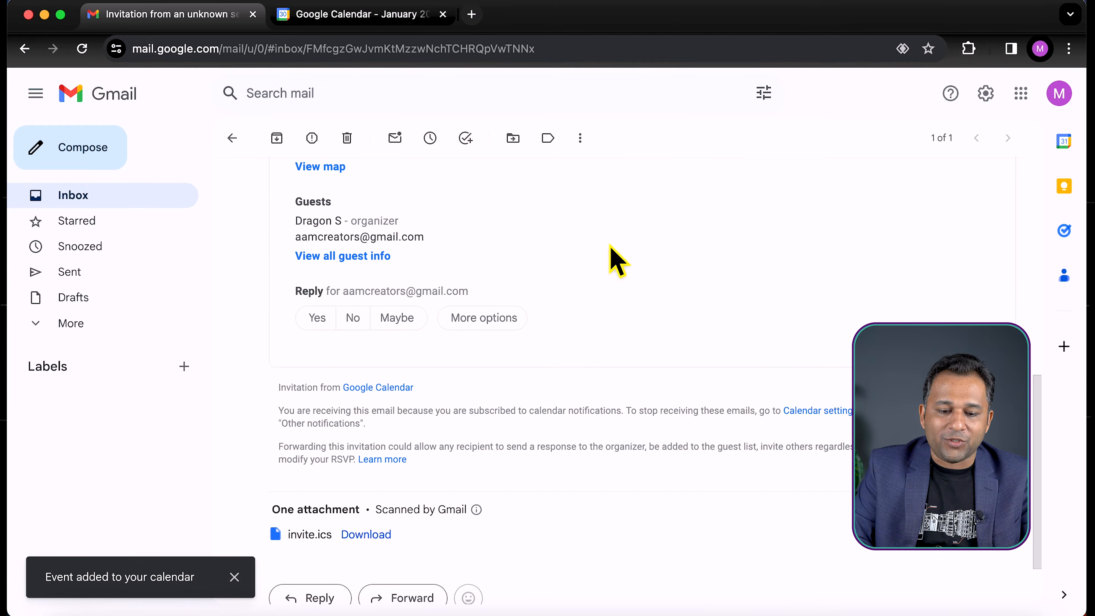
pyautogui.scroll(-8, 612, 259)
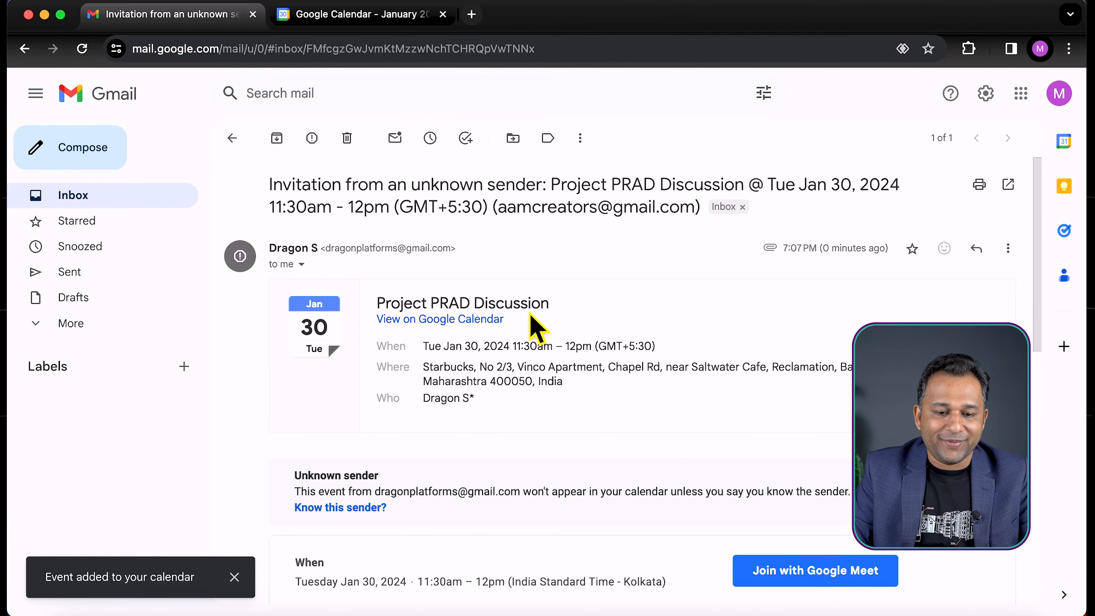
pyautogui.click(232, 138)
pyautogui.click(496, 301)
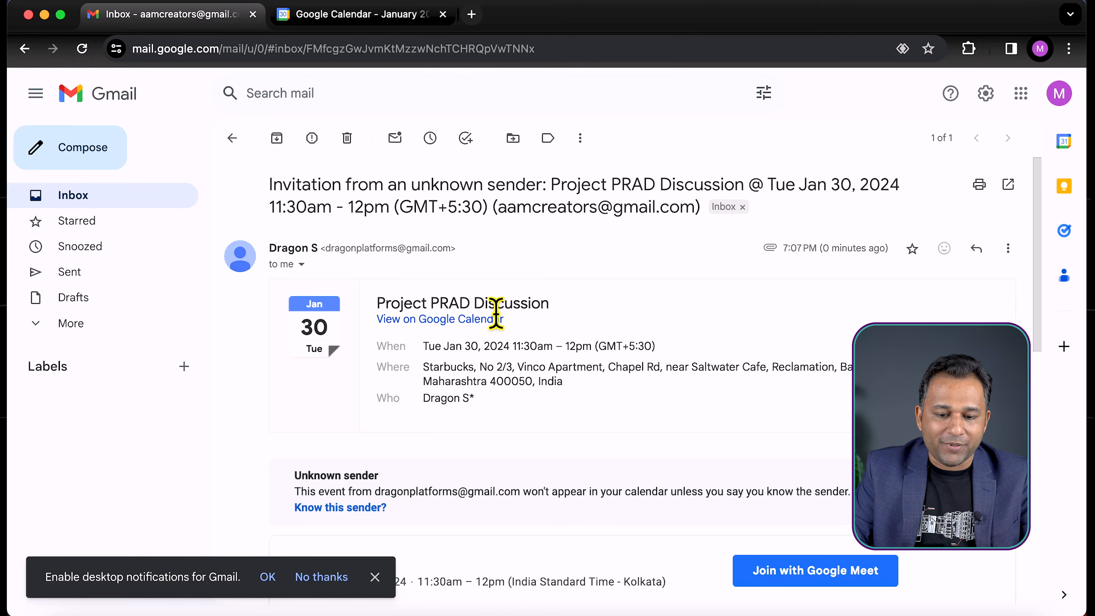
pyautogui.scroll(-12, 495, 318)
pyautogui.scroll(6, 486, 298)
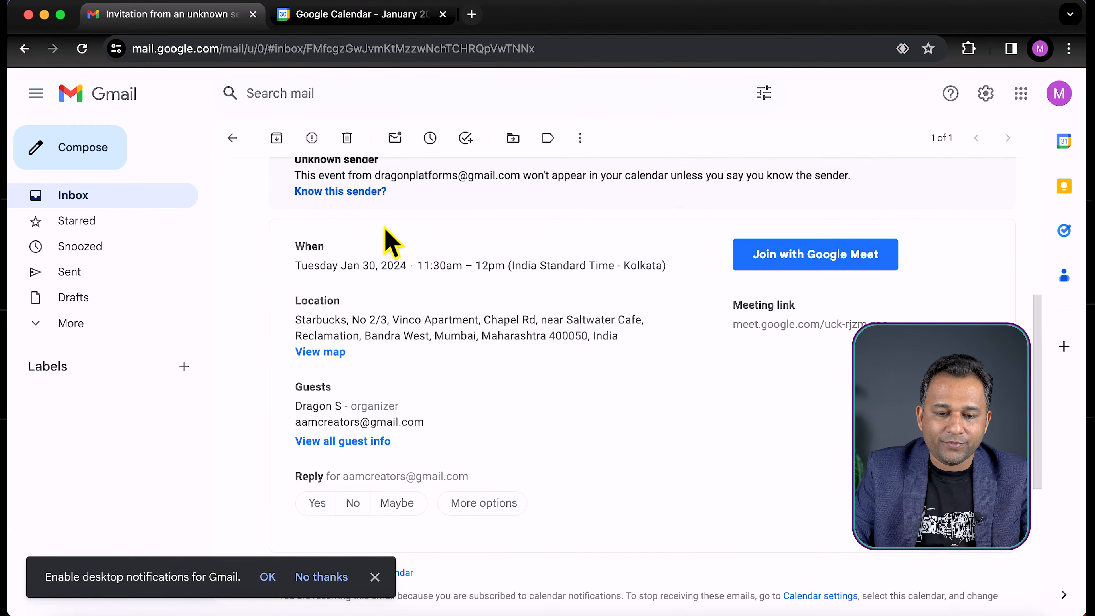
pyautogui.scroll(3, 494, 336)
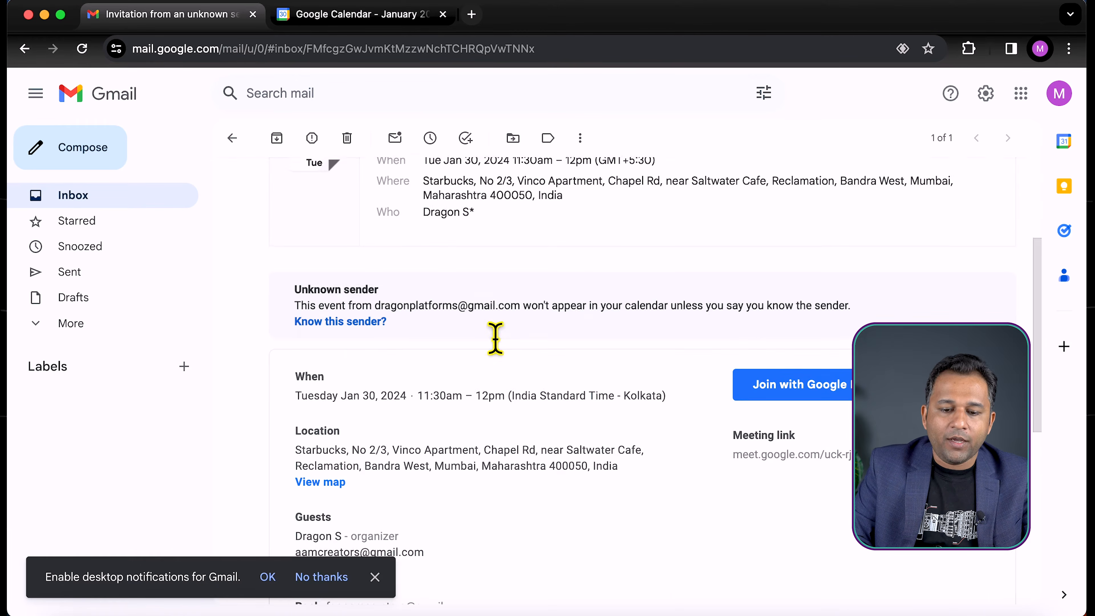
pyautogui.click(338, 321)
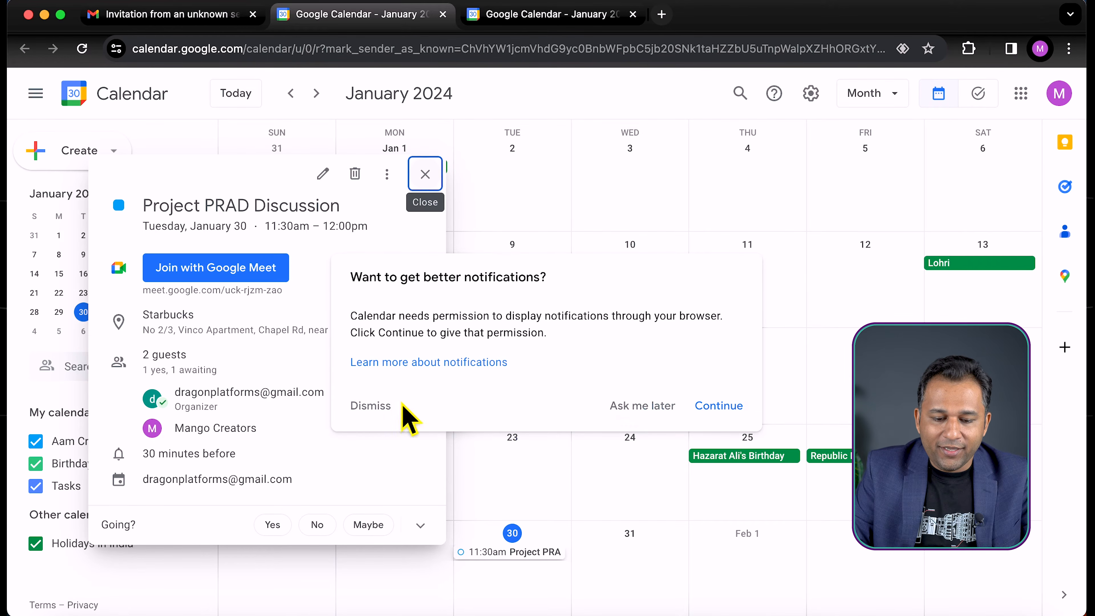
pyautogui.click(371, 407)
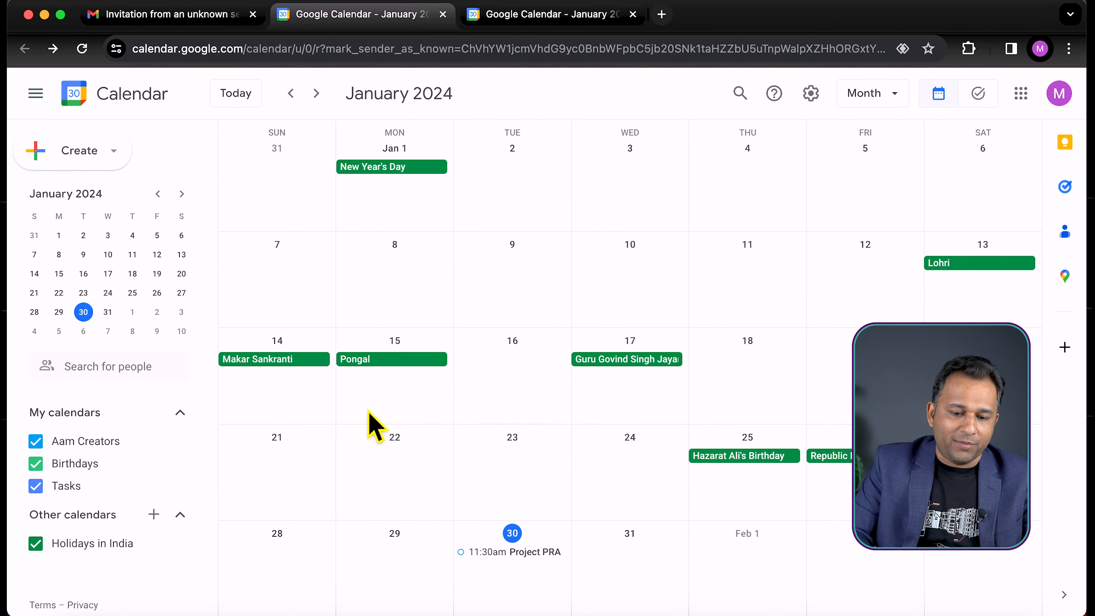
# Open January 30 in the guest's calendar and accept the Project PRAD Discussion invitation with Yes
pyautogui.click(511, 536)
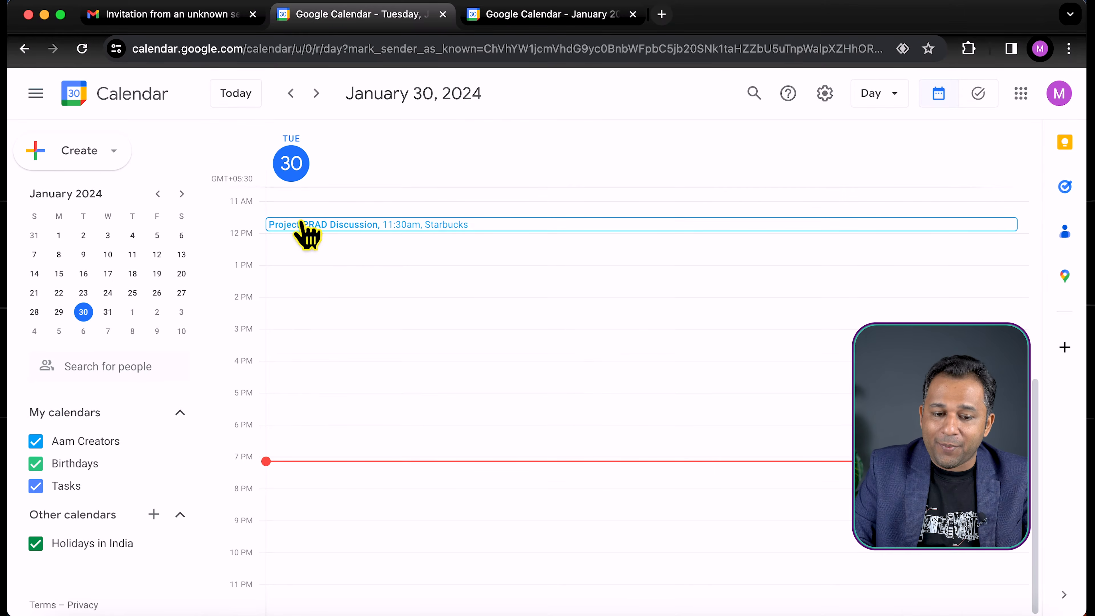
pyautogui.click(385, 228)
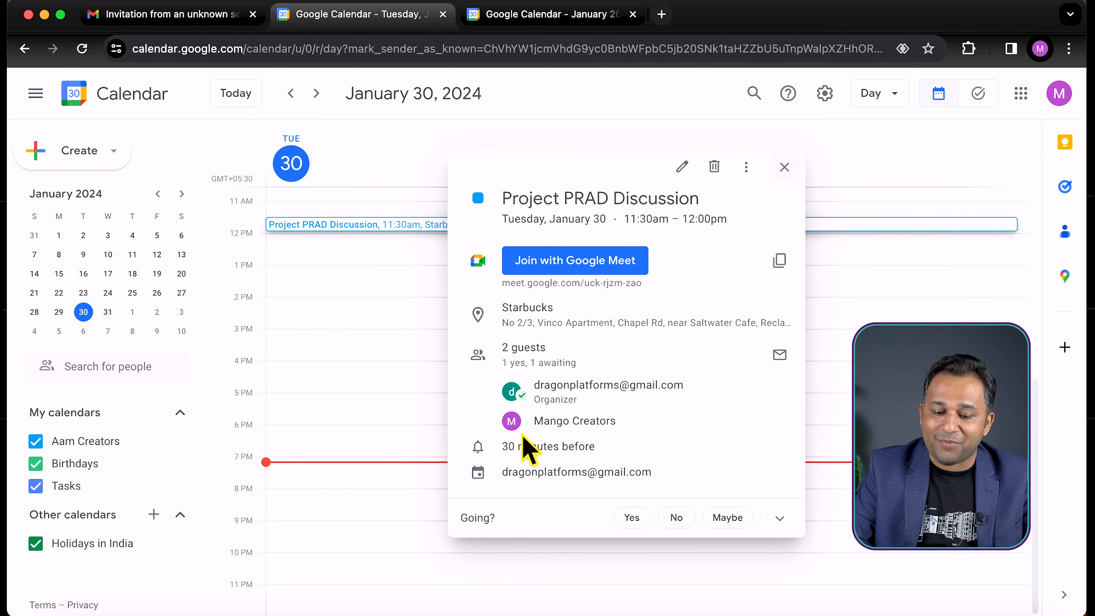
pyautogui.click(626, 519)
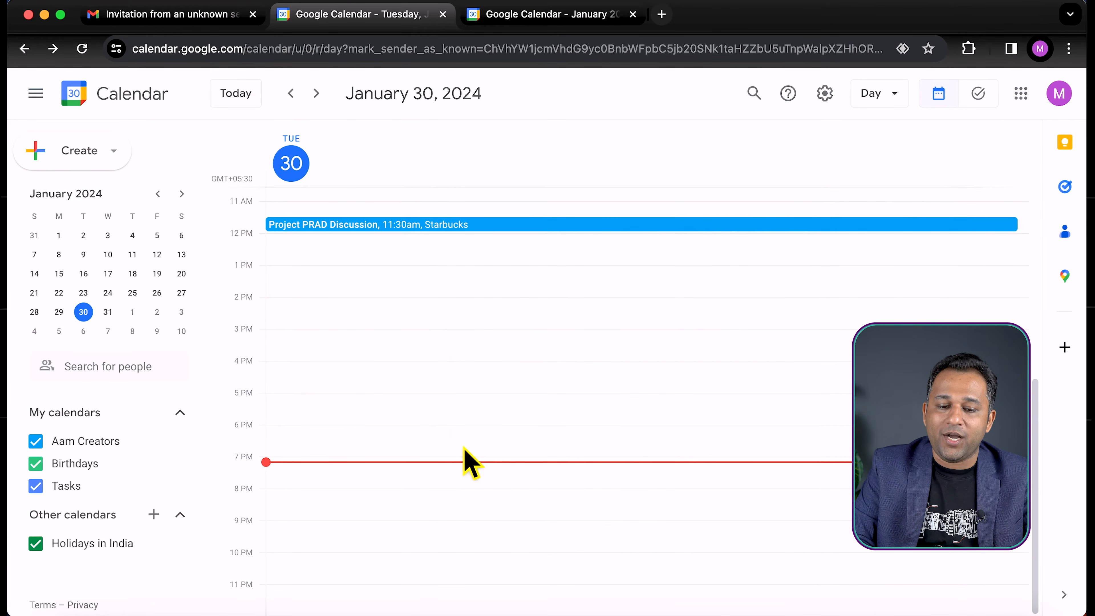
# Add a second notification at 1 hour before to the guest's copy of the event and save it
pyautogui.click(394, 224)
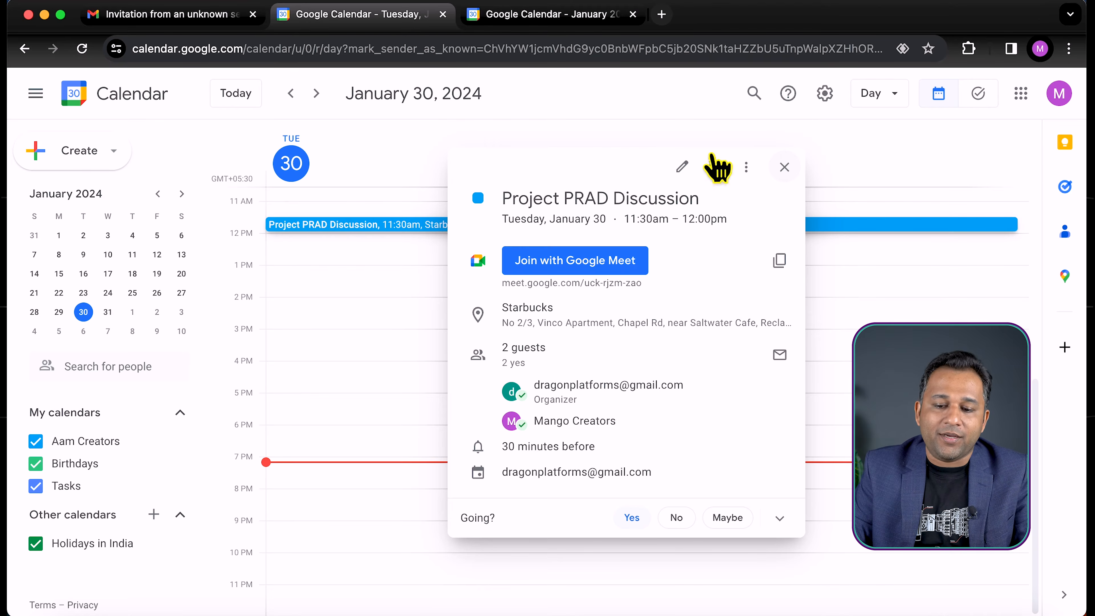
pyautogui.click(682, 167)
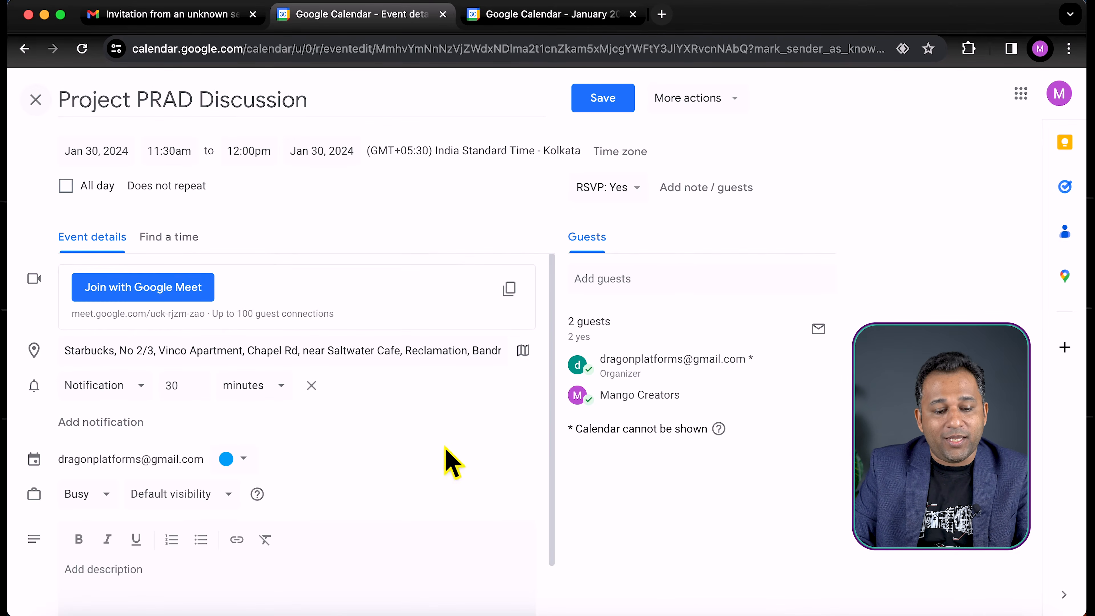
pyautogui.click(100, 423)
pyautogui.click(258, 427)
pyautogui.click(250, 479)
pyautogui.click(183, 440)
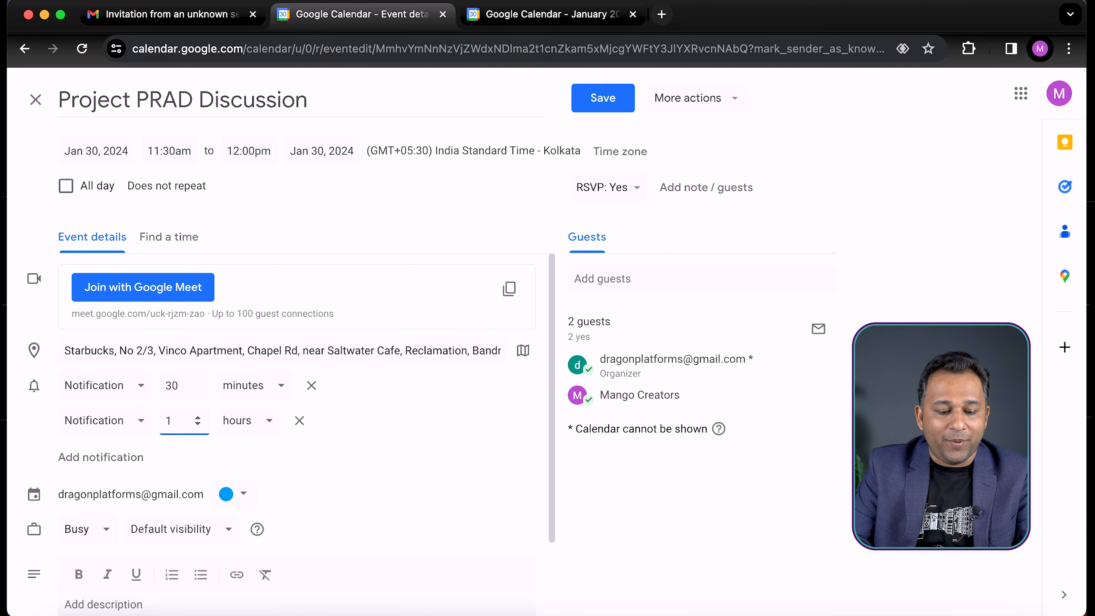
pyautogui.click(603, 99)
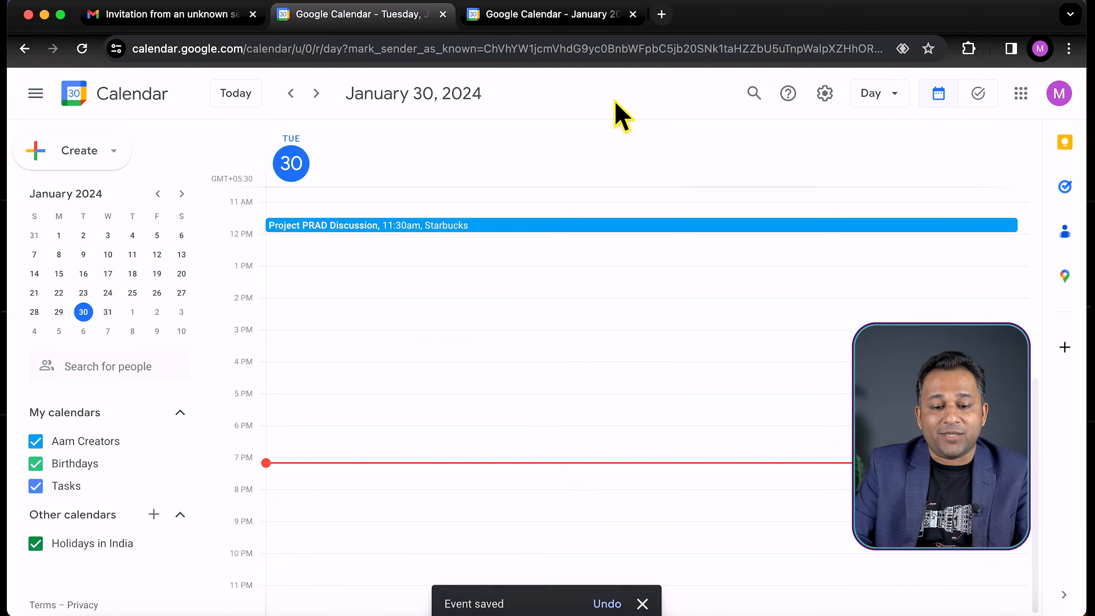
# Check the saved event's notifications in the guest's calendar, then open the same event in the organizer's calendar to compare
pyautogui.click(496, 226)
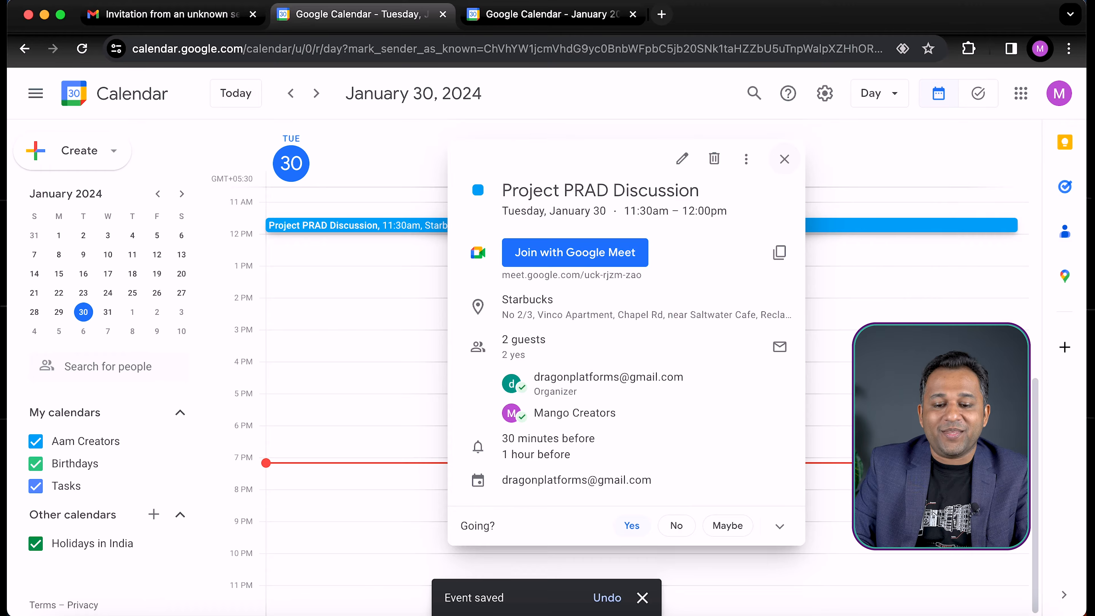
pyautogui.press('Escape')
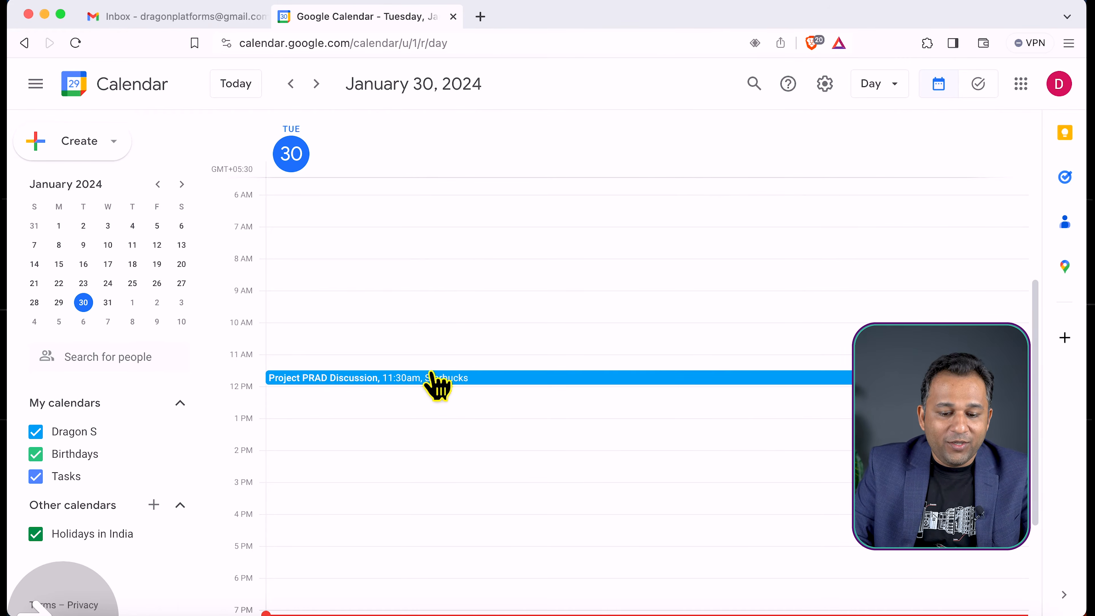
pyautogui.click(432, 378)
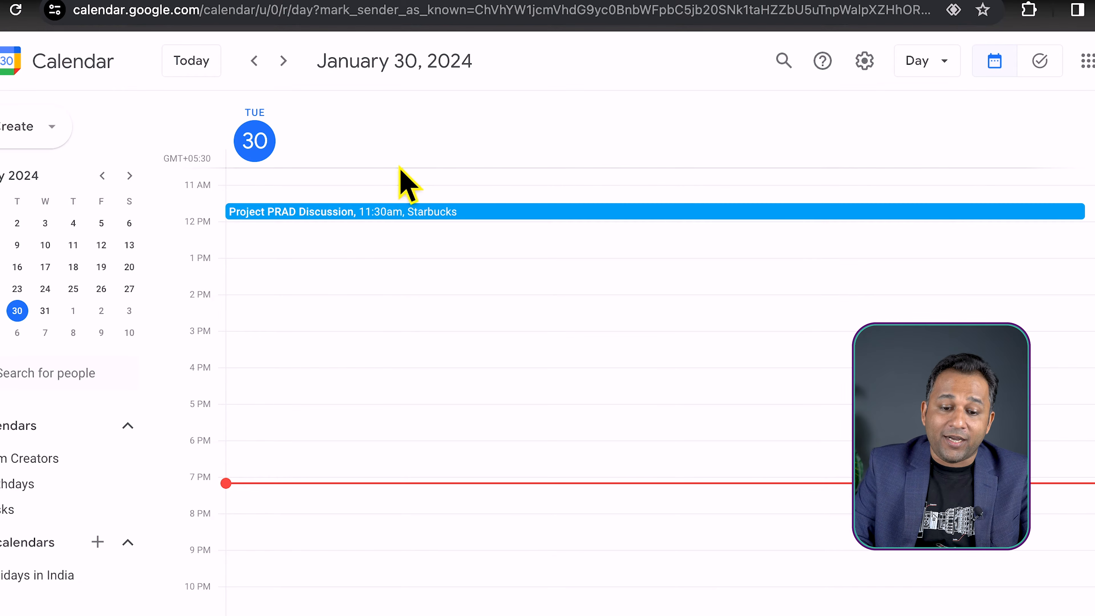
# Change the guest's response to Maybe and check the guest's status on the event in the organizer's calendar
pyautogui.click(400, 214)
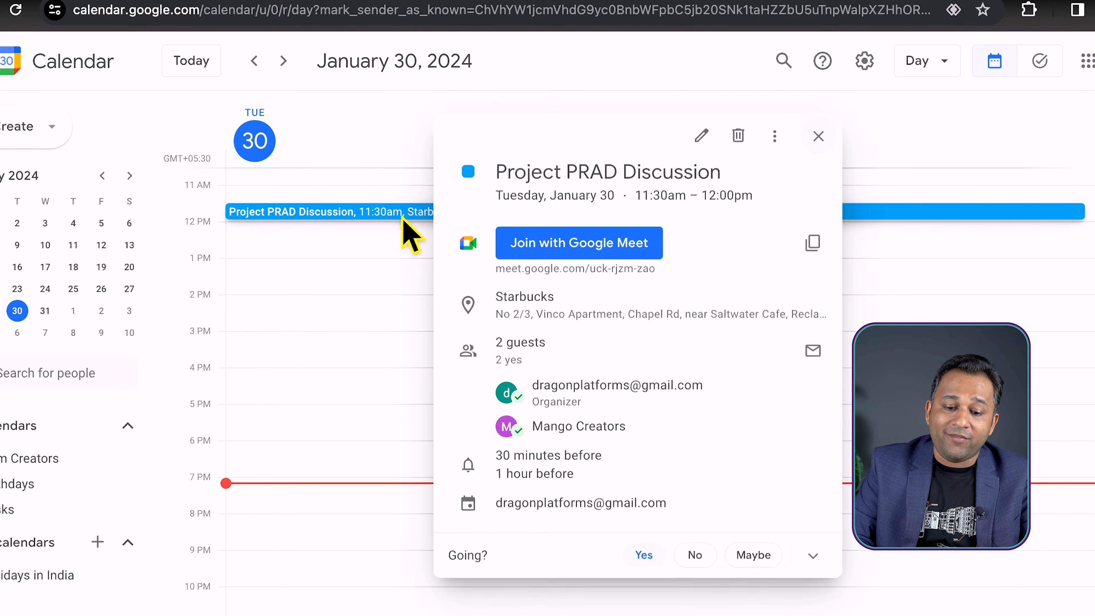
pyautogui.click(755, 557)
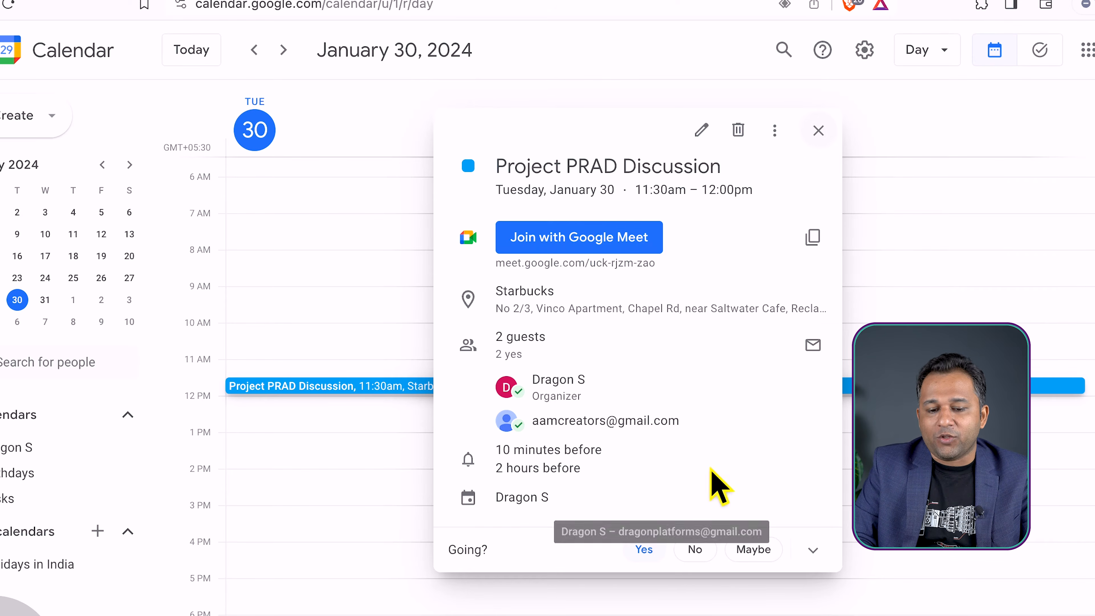
pyautogui.click(330, 465)
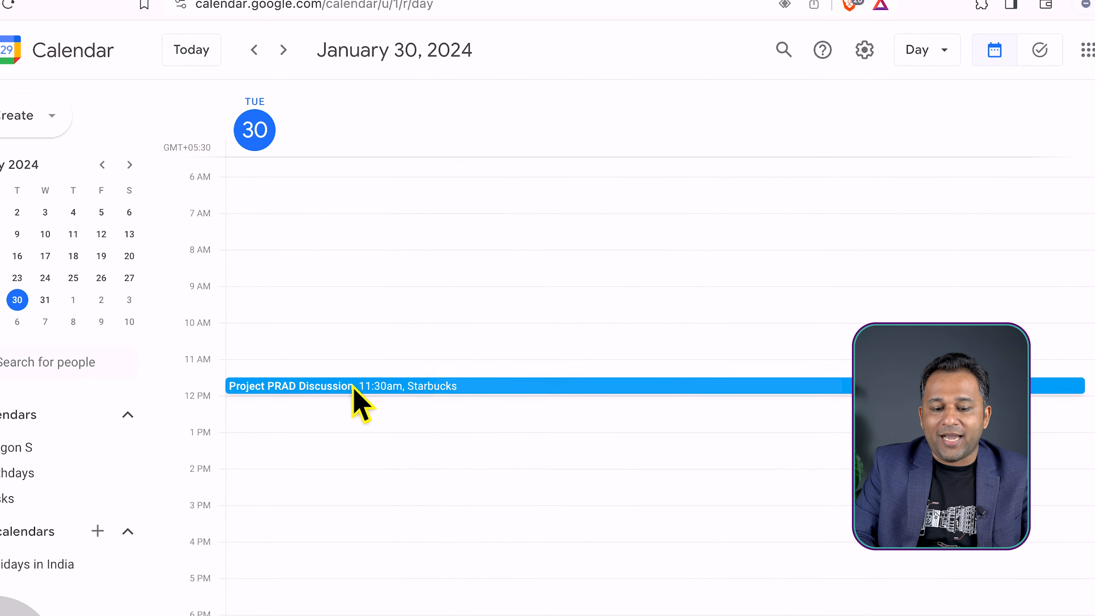
pyautogui.click(354, 388)
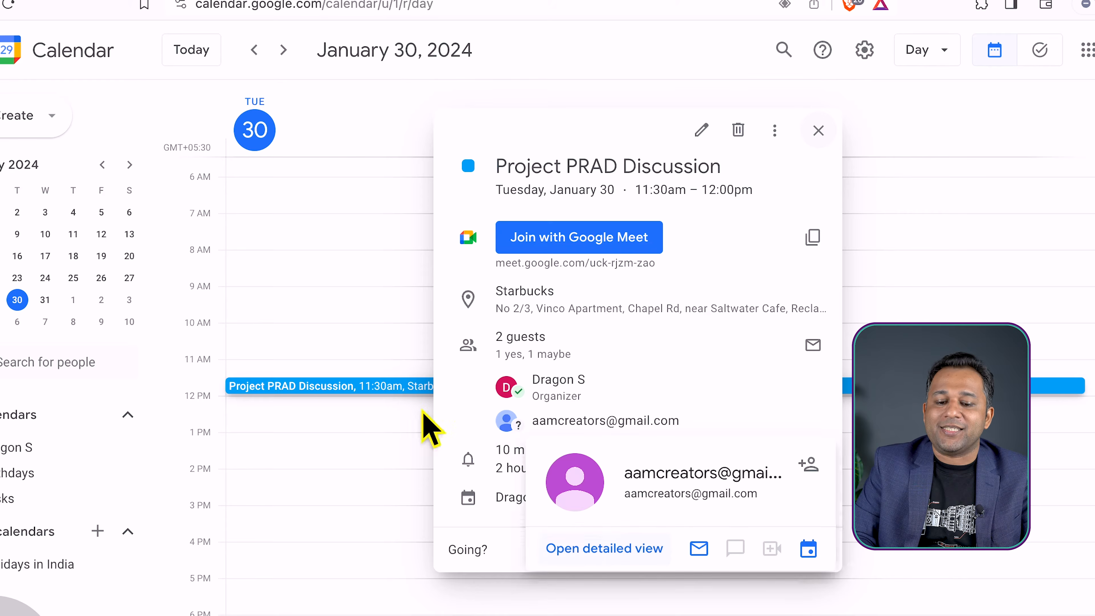
pyautogui.click(309, 422)
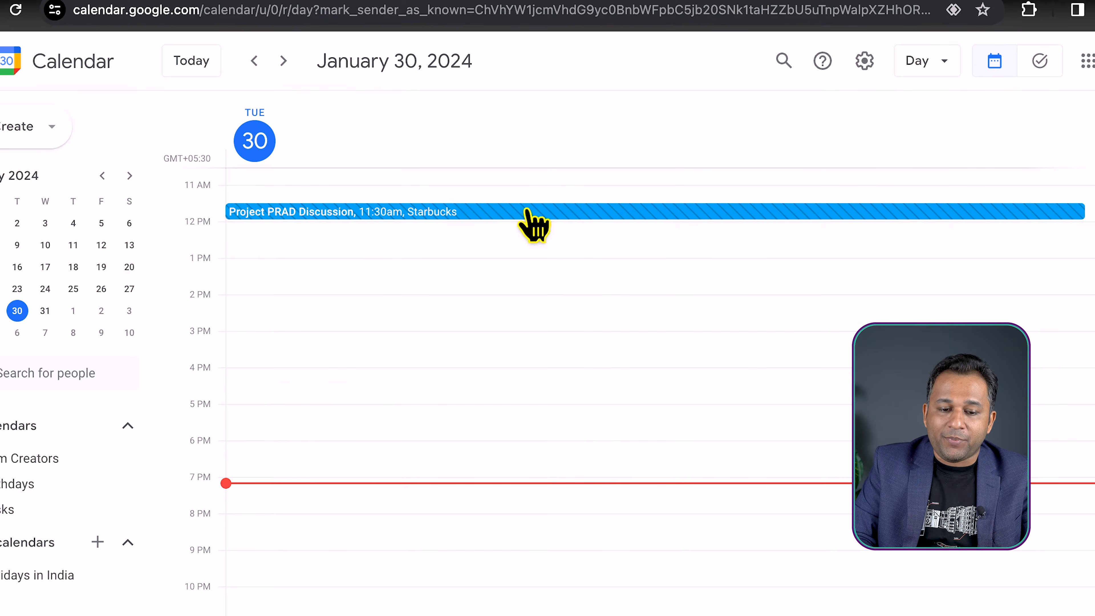
# Change the guest's response to No, then reopen the event in the organizer's calendar to check the guest's status
pyautogui.click(520, 213)
pyautogui.click(695, 556)
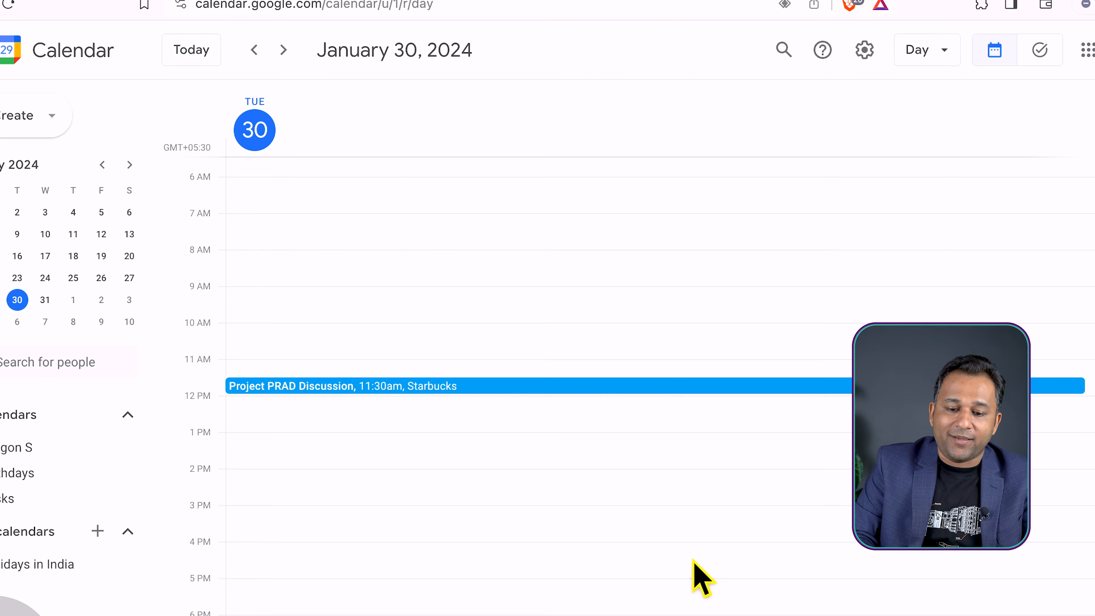
pyautogui.click(571, 387)
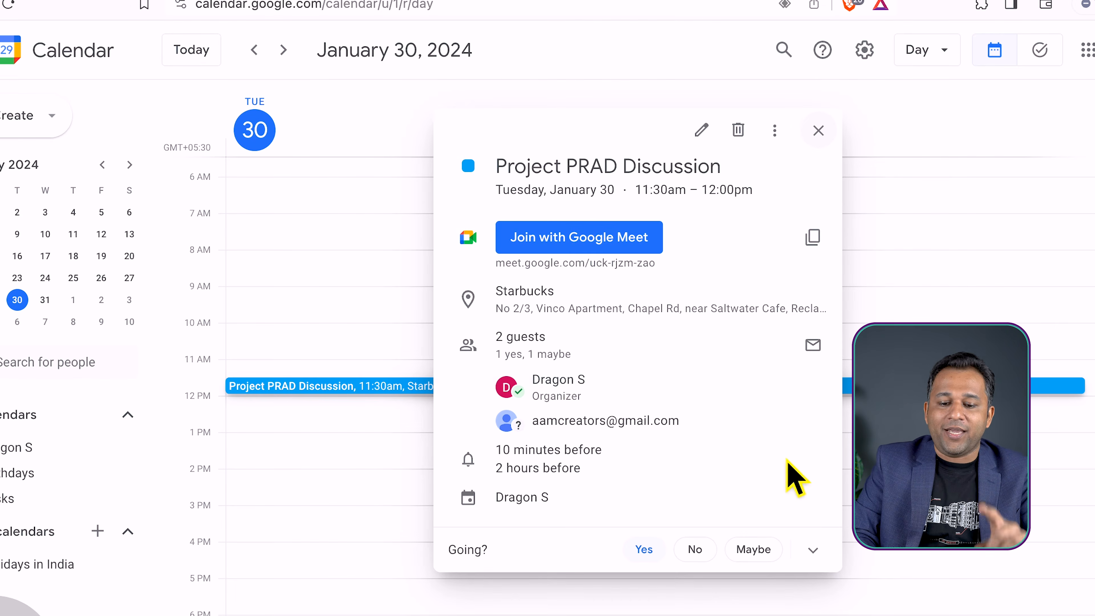
pyautogui.click(269, 435)
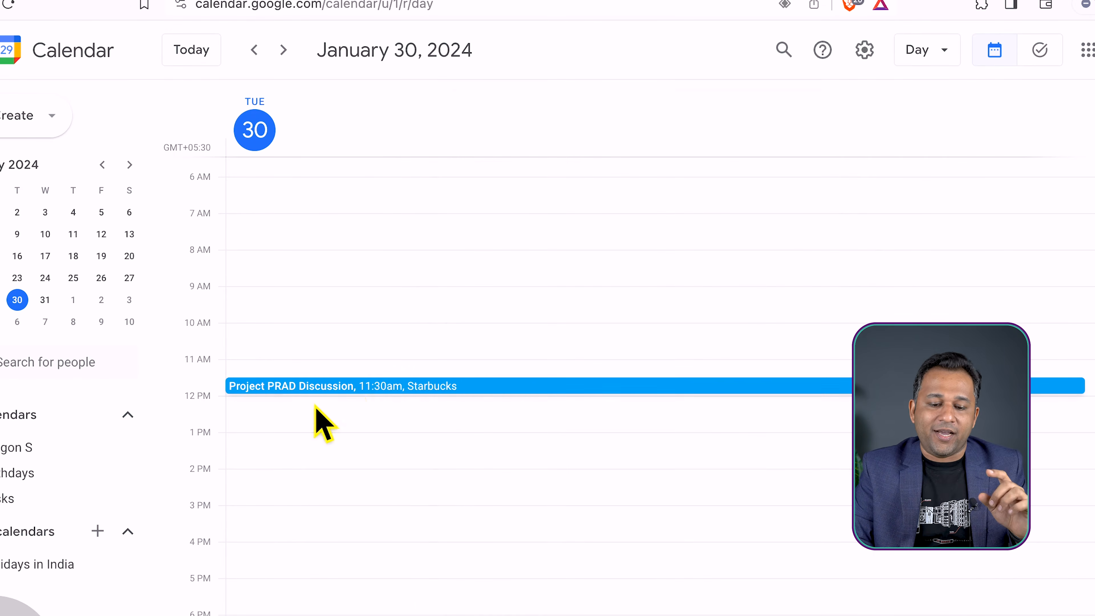
pyautogui.click(350, 388)
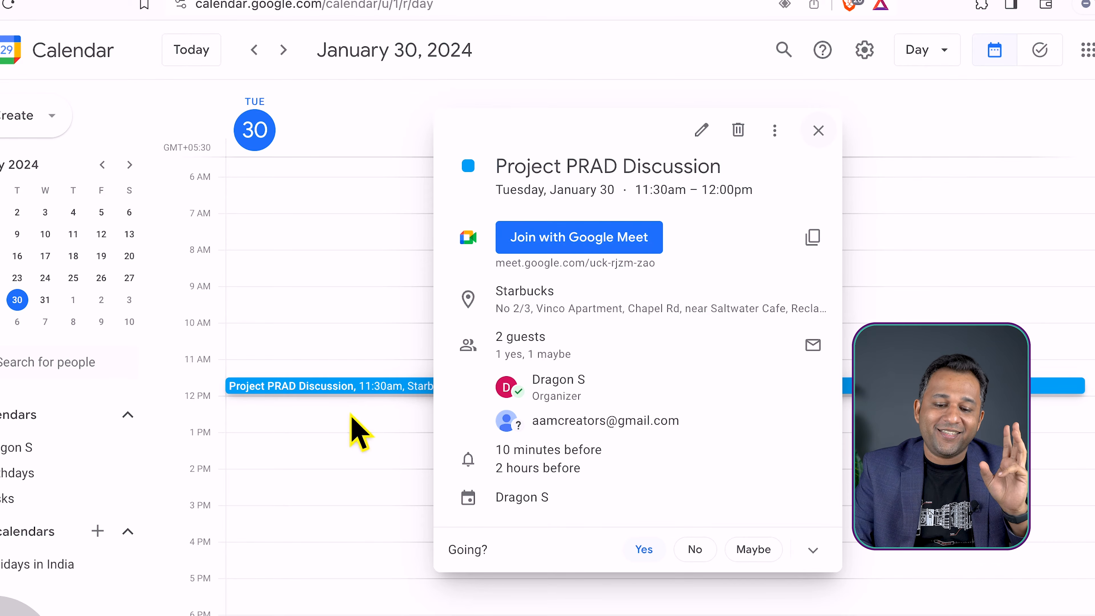
pyautogui.click(350, 418)
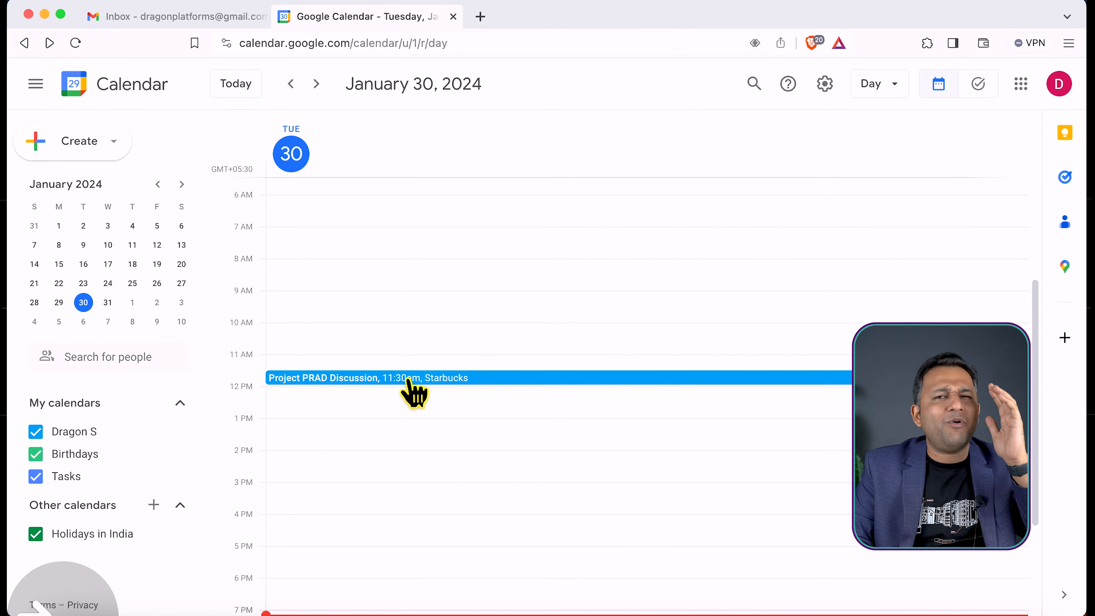
# Open the Project PRAD Discussion event in the organizer's calendar to check the guest's response, then close its details
pyautogui.click(416, 381)
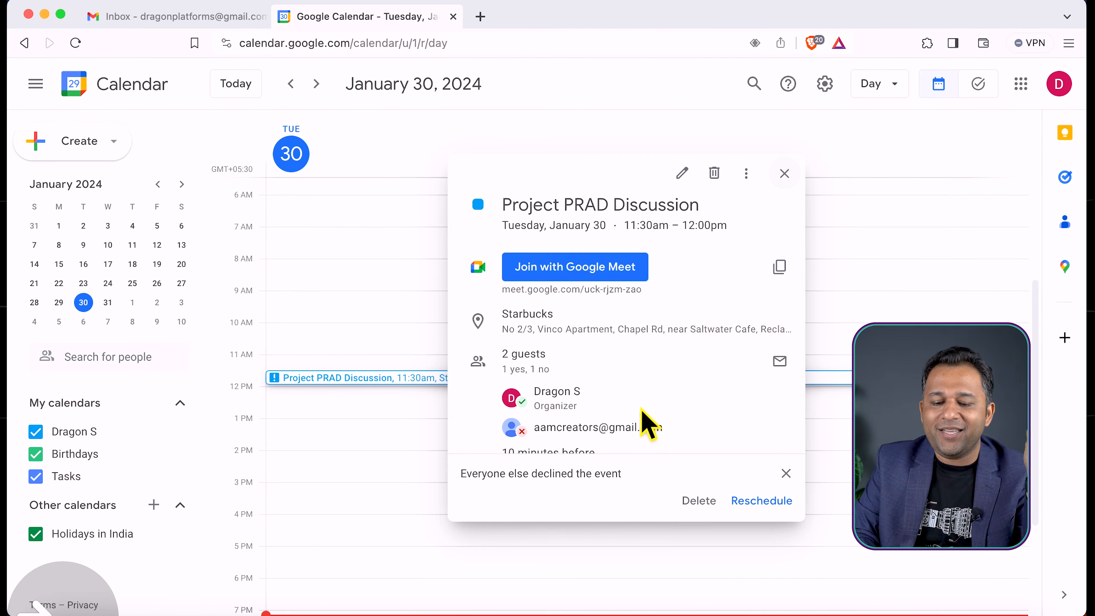
pyautogui.moveTo(642, 418)
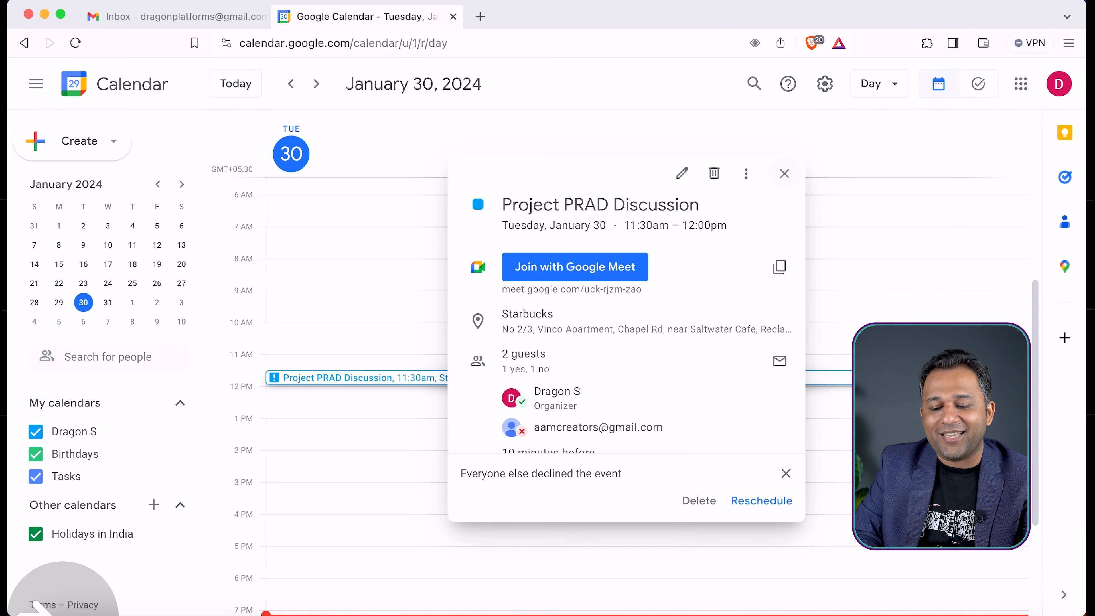
pyautogui.click(844, 429)
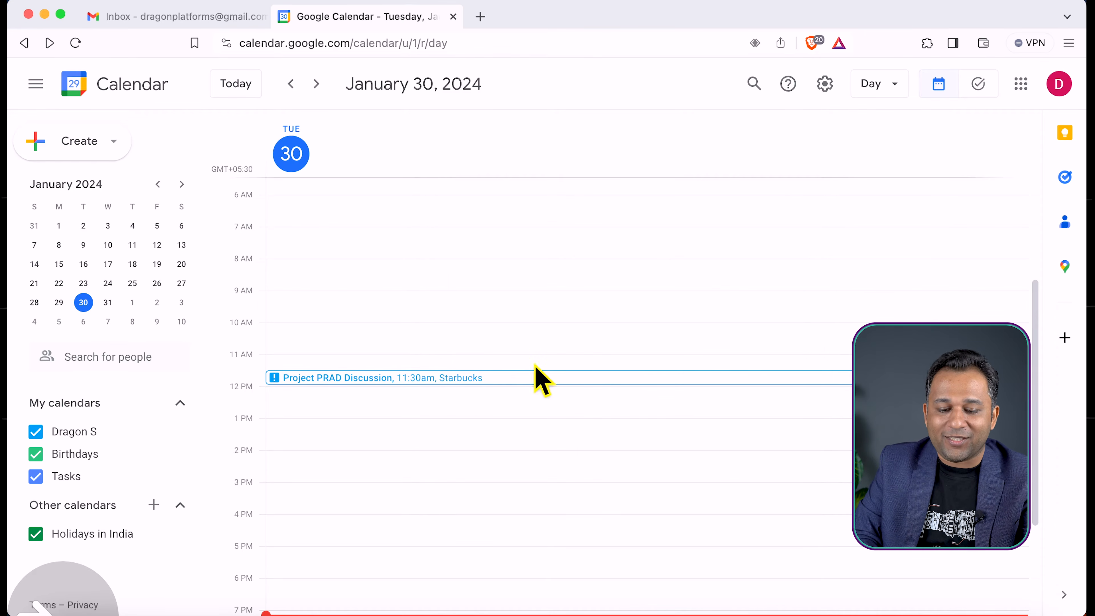
pyautogui.click(481, 378)
pyautogui.press('Escape')
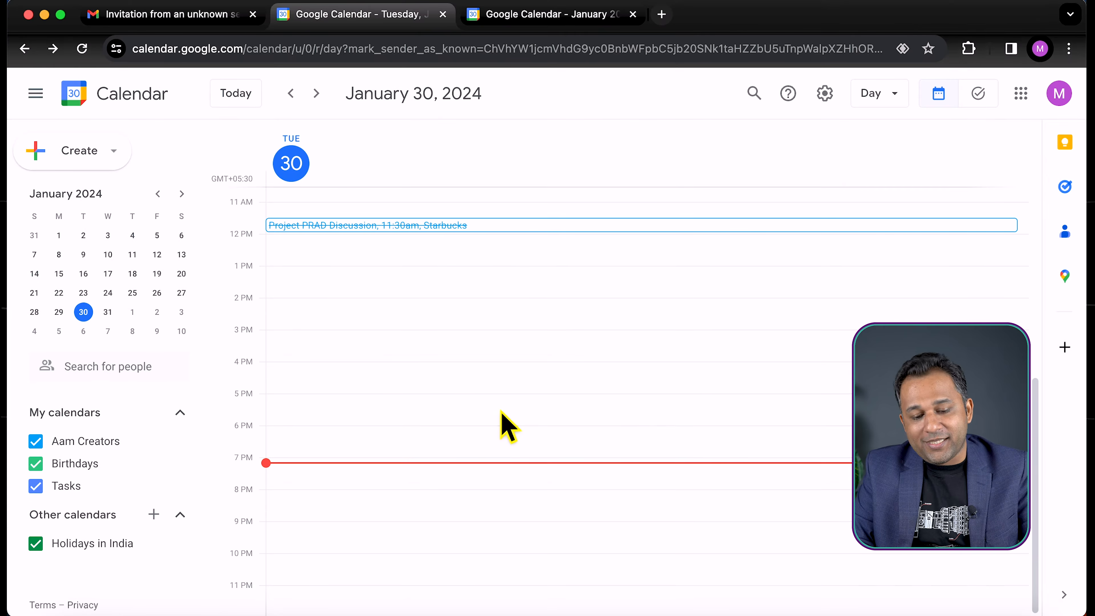
# Change the guest's response to Yes on the Project PRAD Discussion event in the guest's calendar
pyautogui.click(502, 227)
pyautogui.click(632, 524)
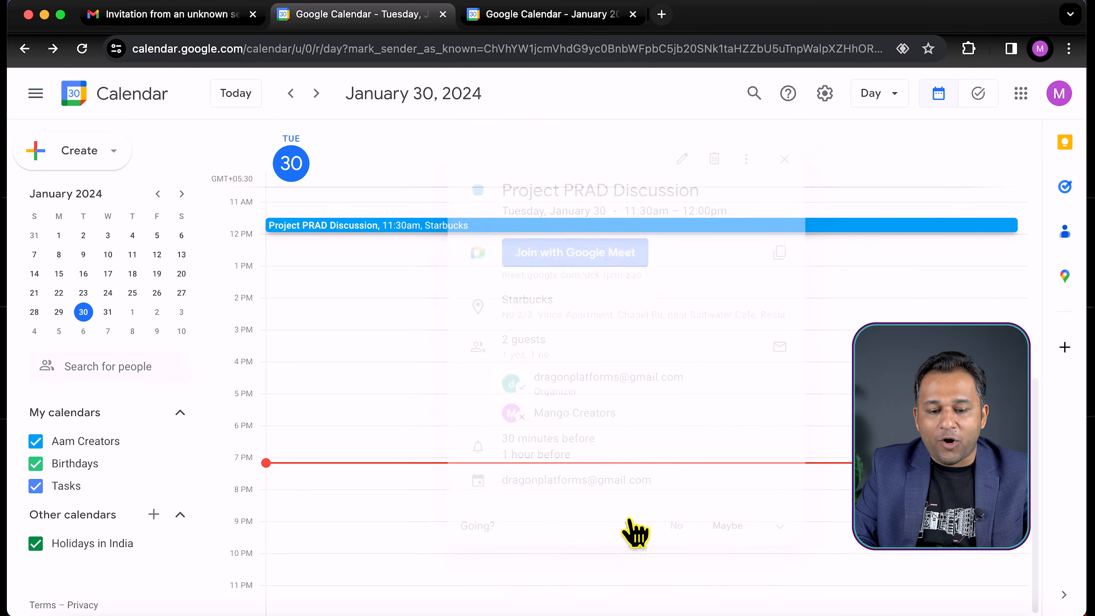
pyautogui.scroll(4, 390, 337)
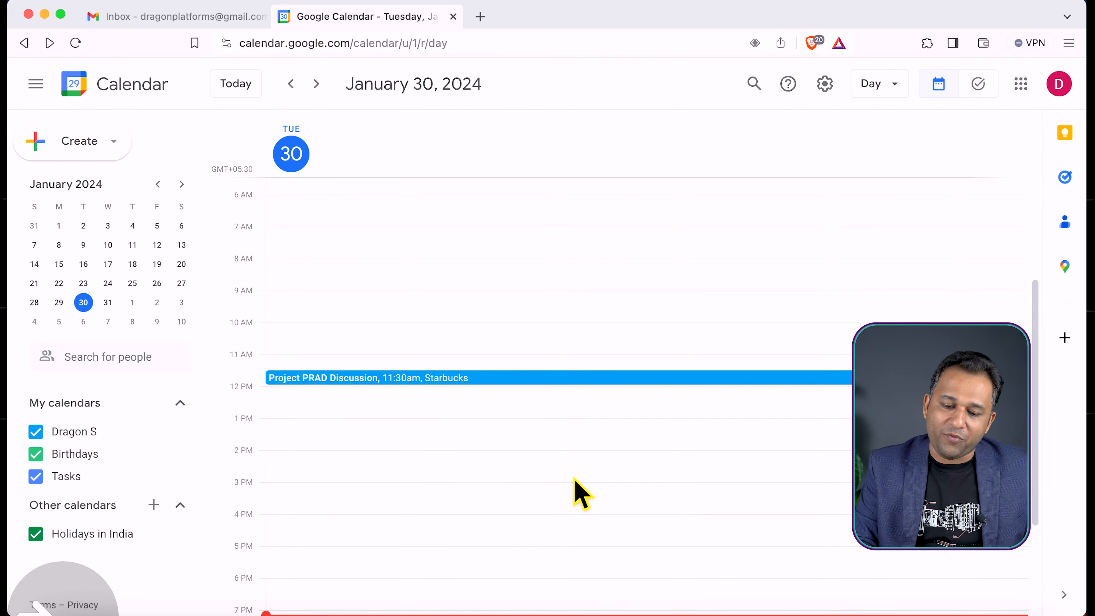
# Reopen the event in the organizer's calendar to check the guest's response and the organizer's own notification times
pyautogui.click(540, 378)
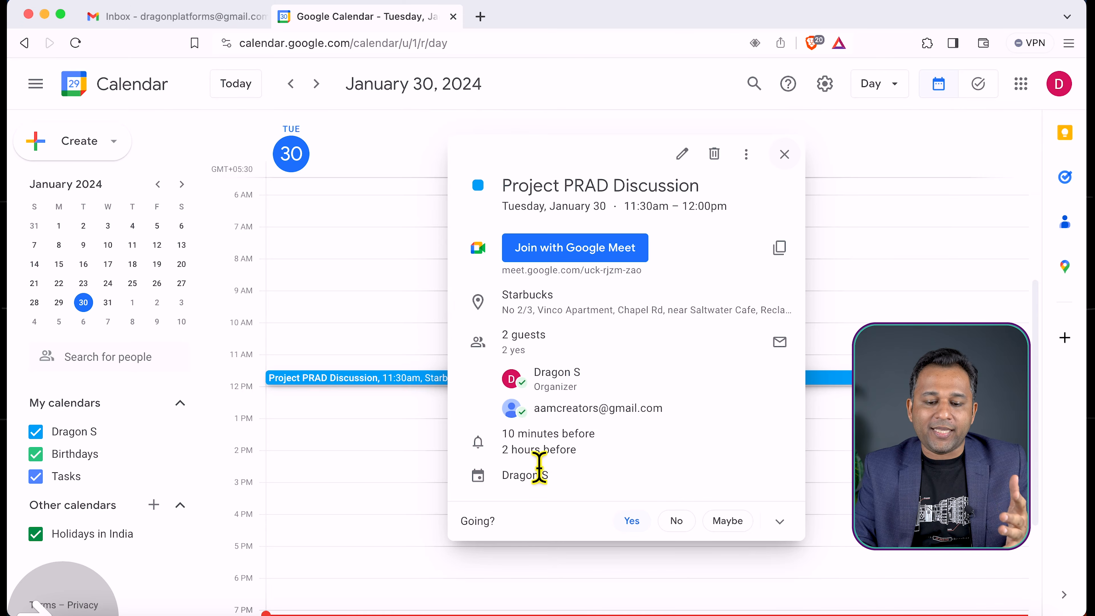
pyautogui.moveTo(509, 434); pyautogui.dragTo(592, 456)
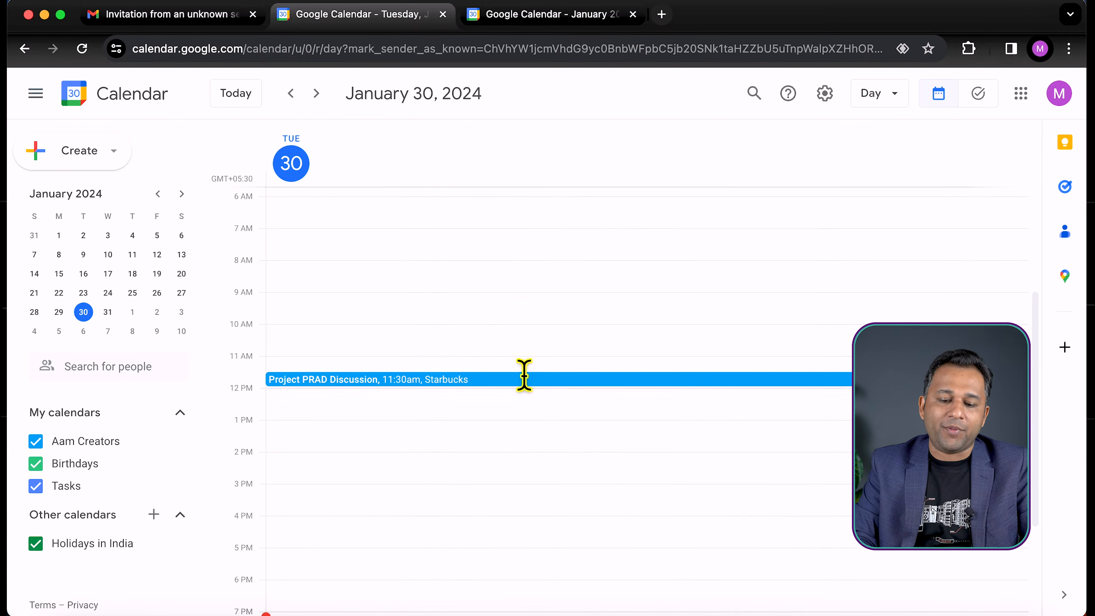
pyautogui.click(523, 378)
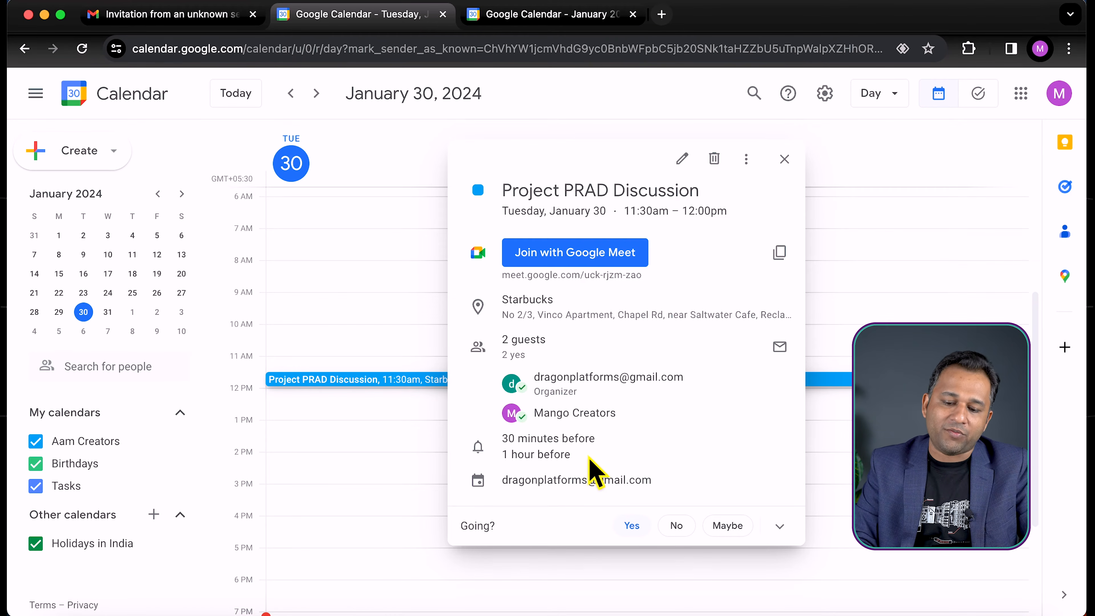
# Compare the notification times on the guest's copy of the event with the organizer's, and close the event details
pyautogui.moveTo(565, 464); pyautogui.dragTo(511, 447)
pyautogui.click(512, 456)
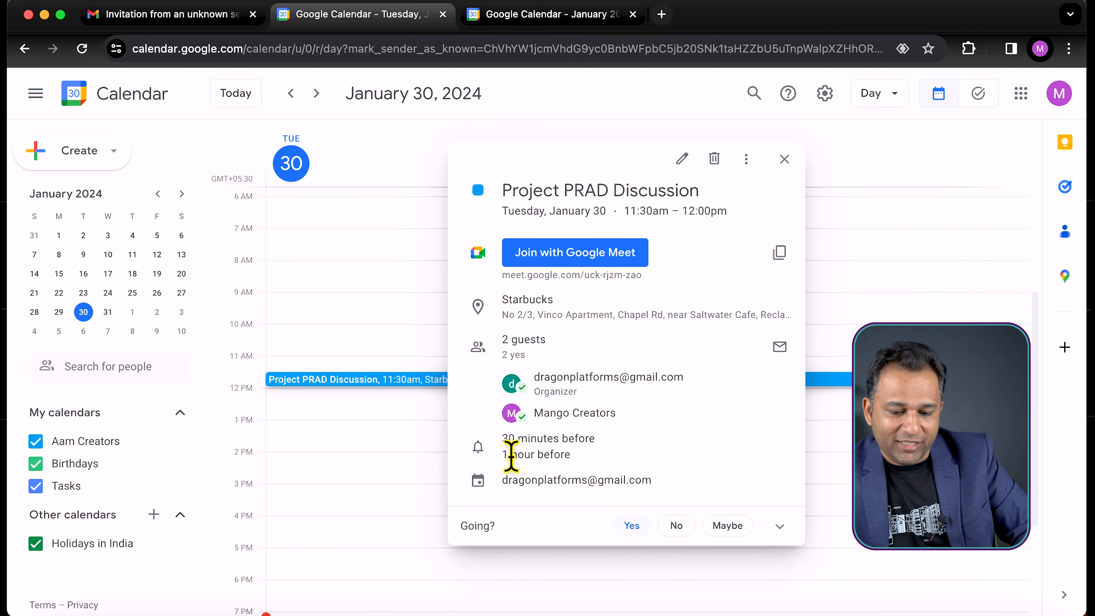
pyautogui.tripleClick(510, 455)
pyautogui.click(595, 472)
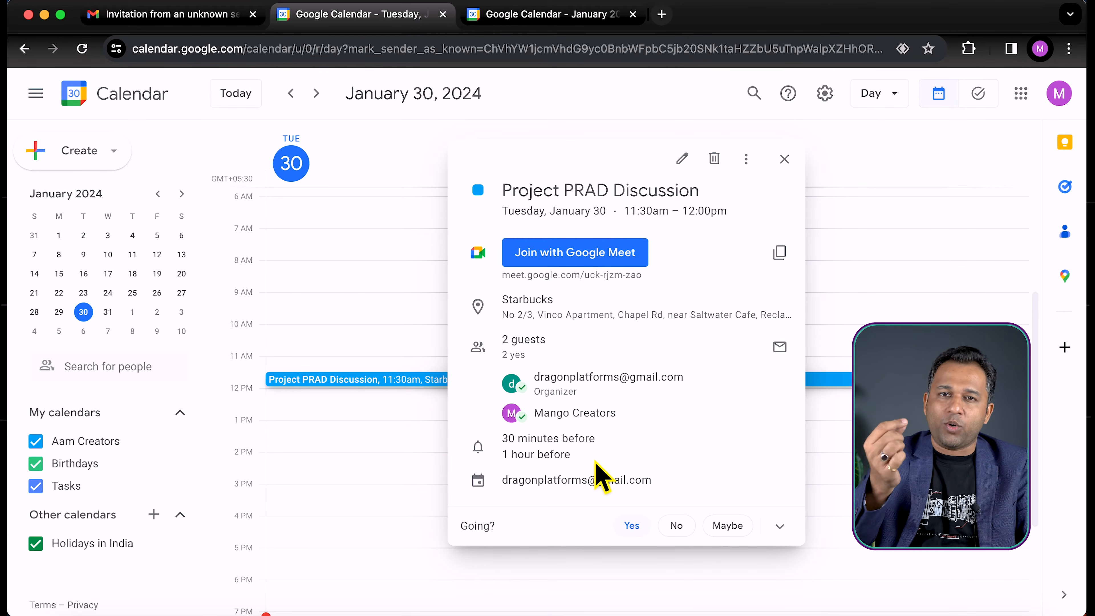
pyautogui.tripleClick(517, 459)
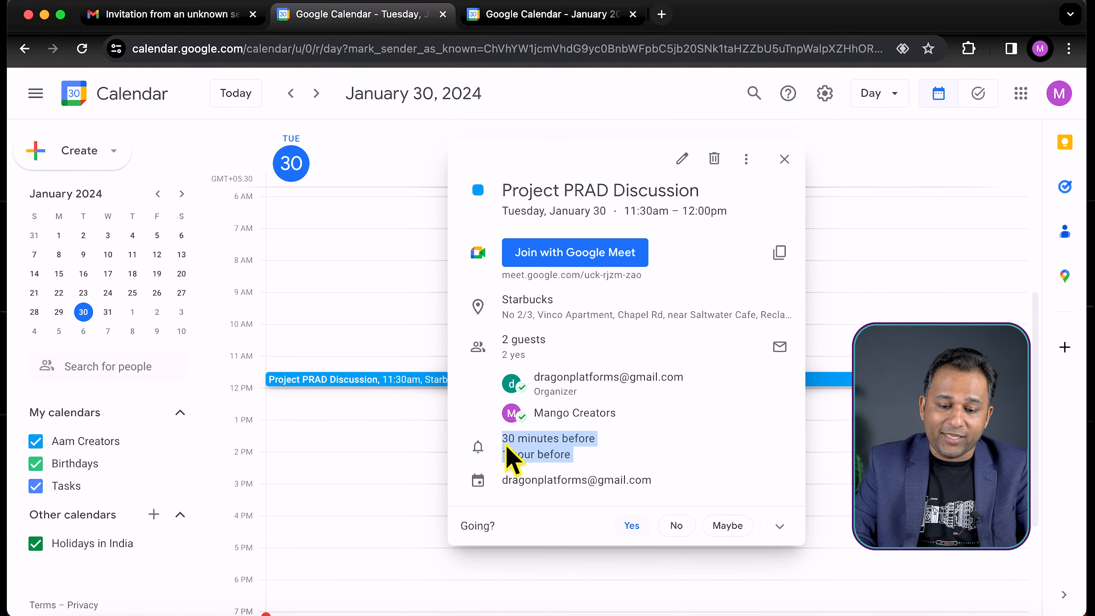
pyautogui.click(517, 454)
pyautogui.moveTo(508, 447); pyautogui.dragTo(589, 470)
pyautogui.click(598, 460)
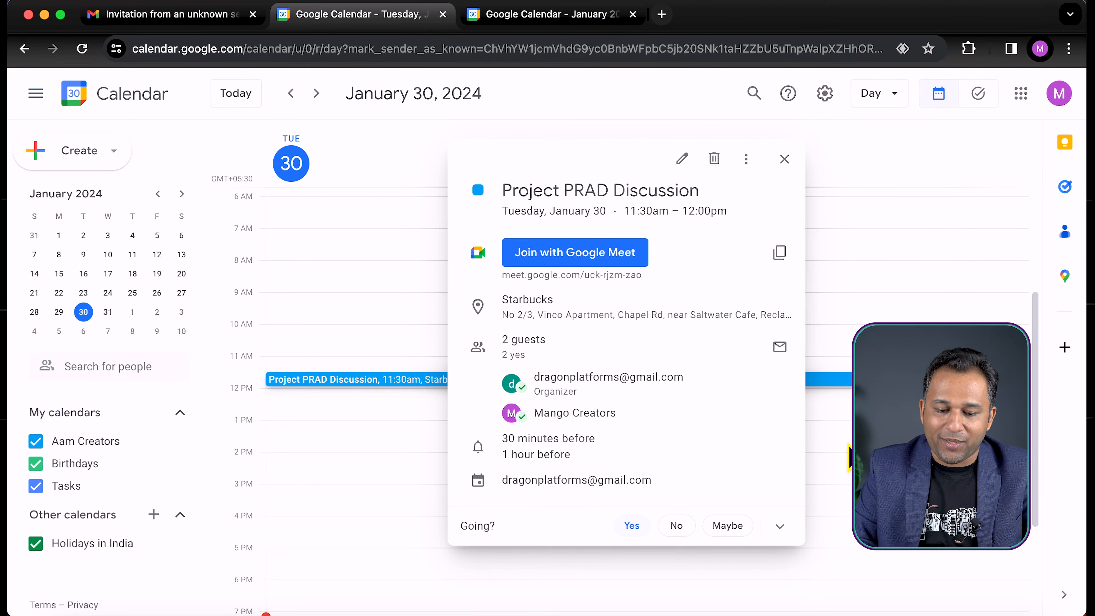
pyautogui.click(838, 433)
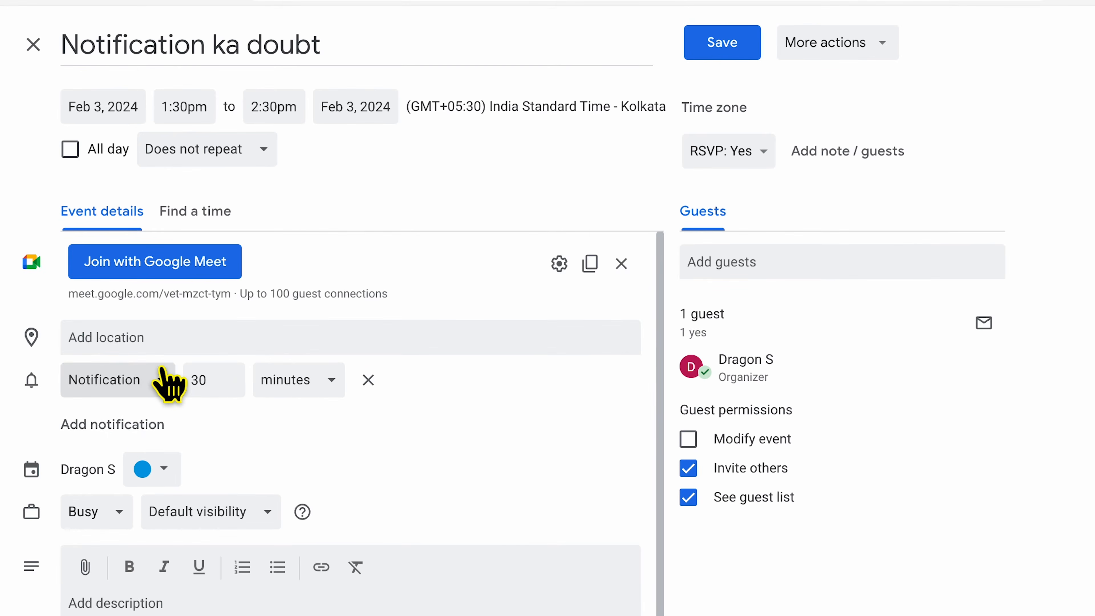
# Set the notification type of the "Notification ka doubt" event to Email
pyautogui.click(114, 377)
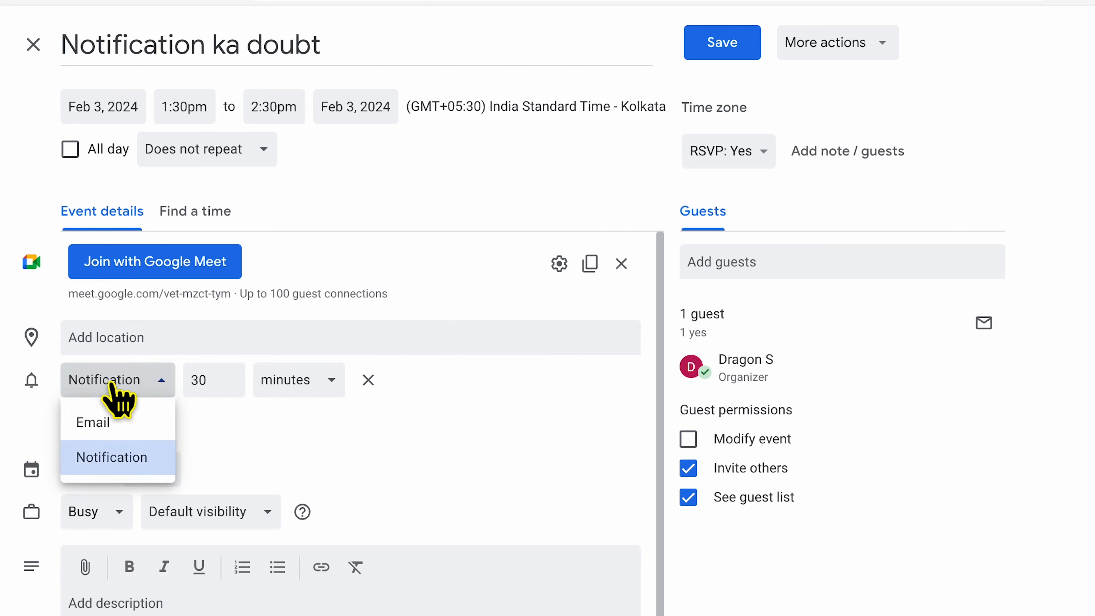
pyautogui.click(94, 425)
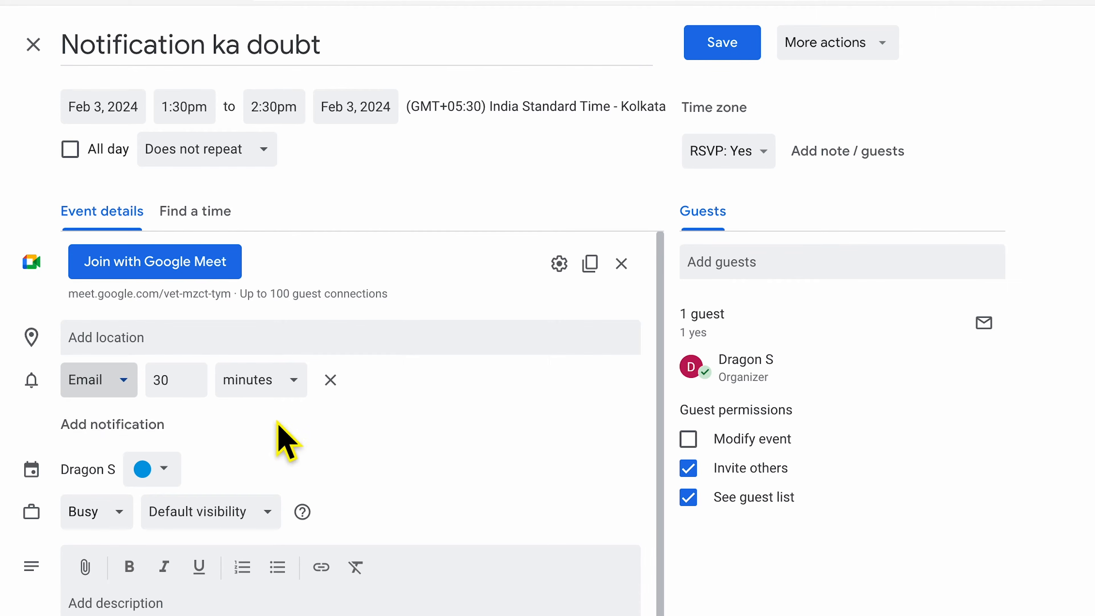
pyautogui.click(117, 380)
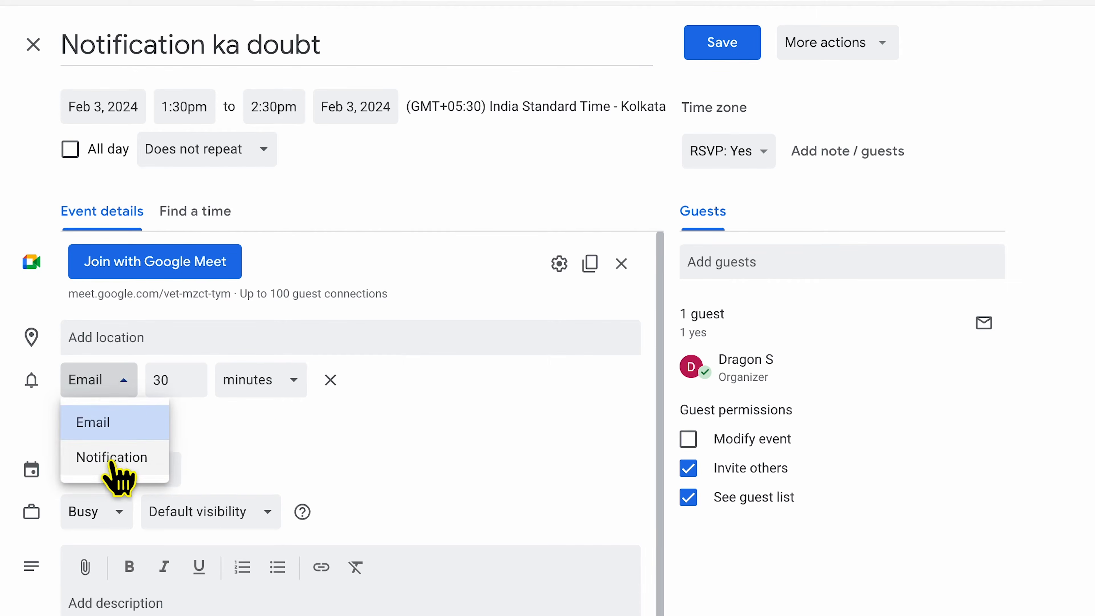
pyautogui.click(269, 447)
pyautogui.click(120, 391)
pyautogui.click(113, 420)
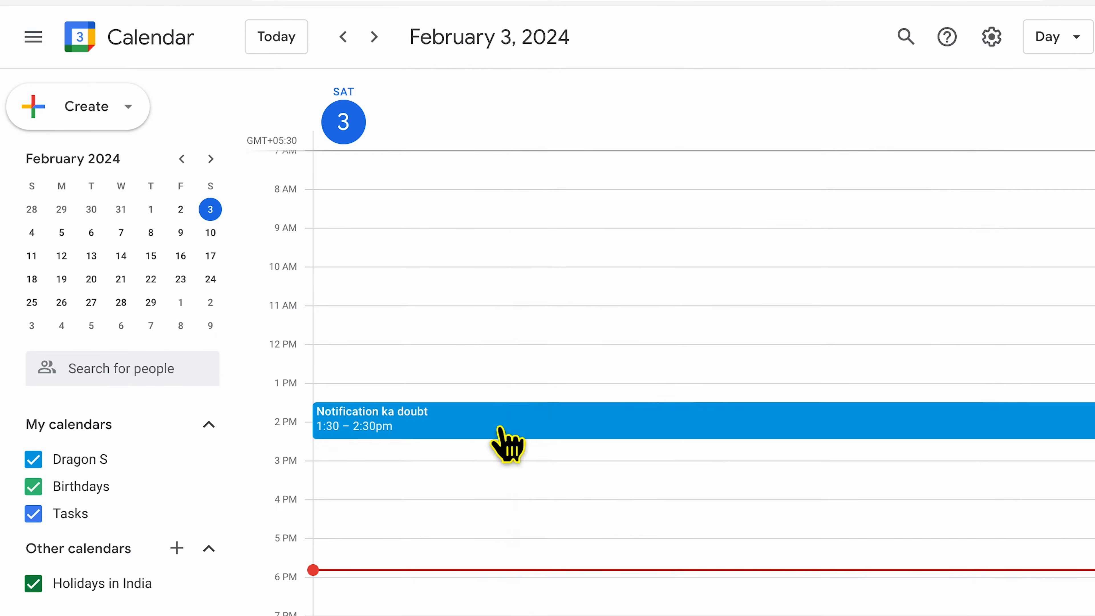
# Examine the saved "Notification ka doubt" event's details to check how its reminder is delivered
pyautogui.click(501, 428)
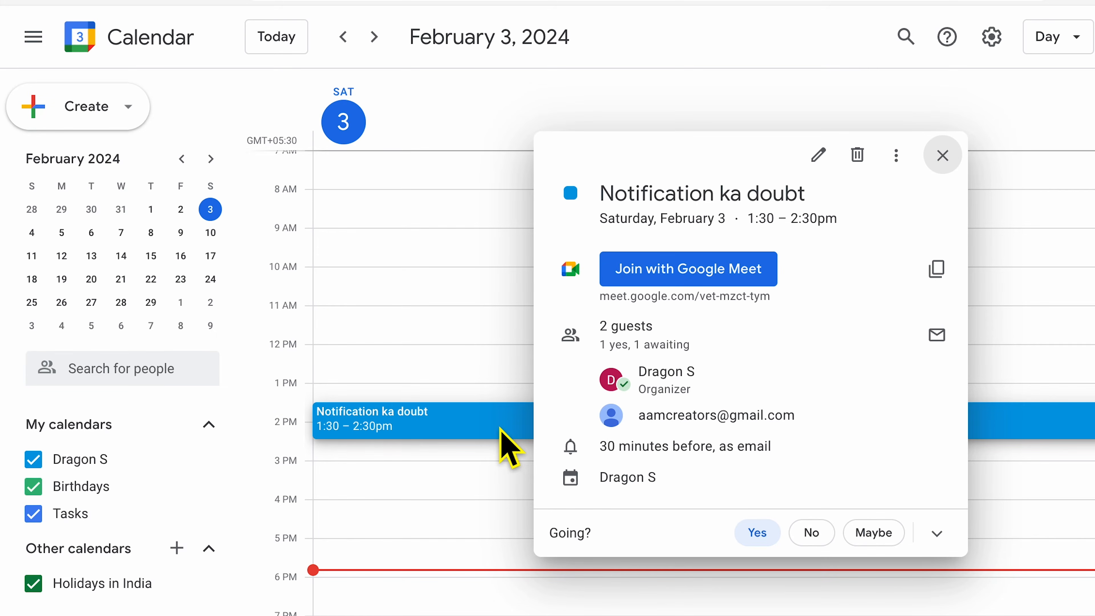
pyautogui.moveTo(605, 449); pyautogui.dragTo(728, 464)
pyautogui.click(794, 477)
pyautogui.doubleClick(742, 465)
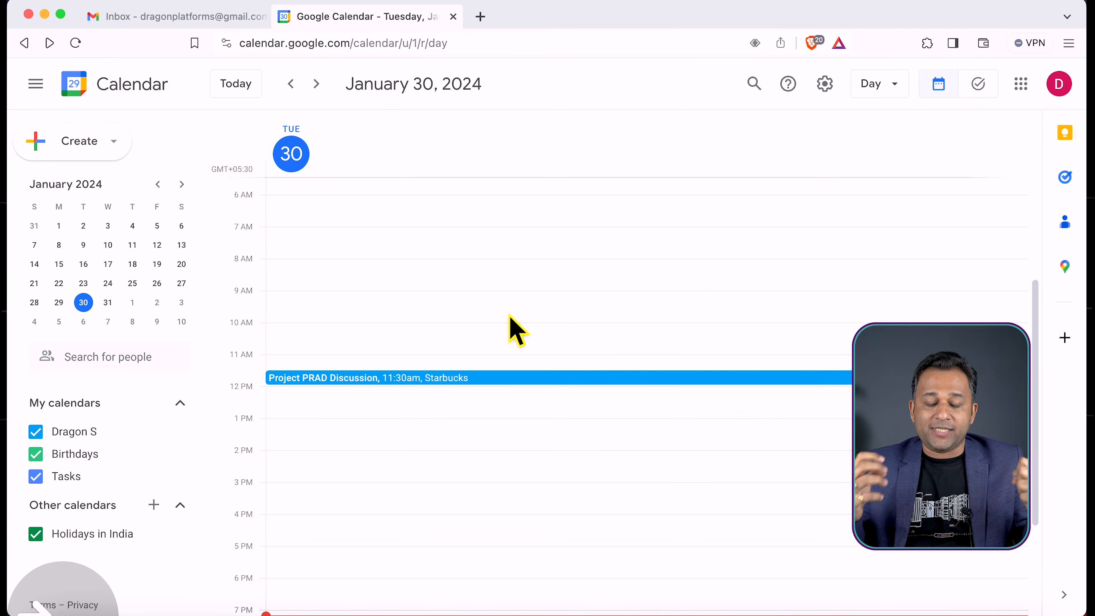
# Switch to the guest's Gmail and read the subject of the Project PRAD Discussion invitation email
pyautogui.scroll(-5, 509, 314)
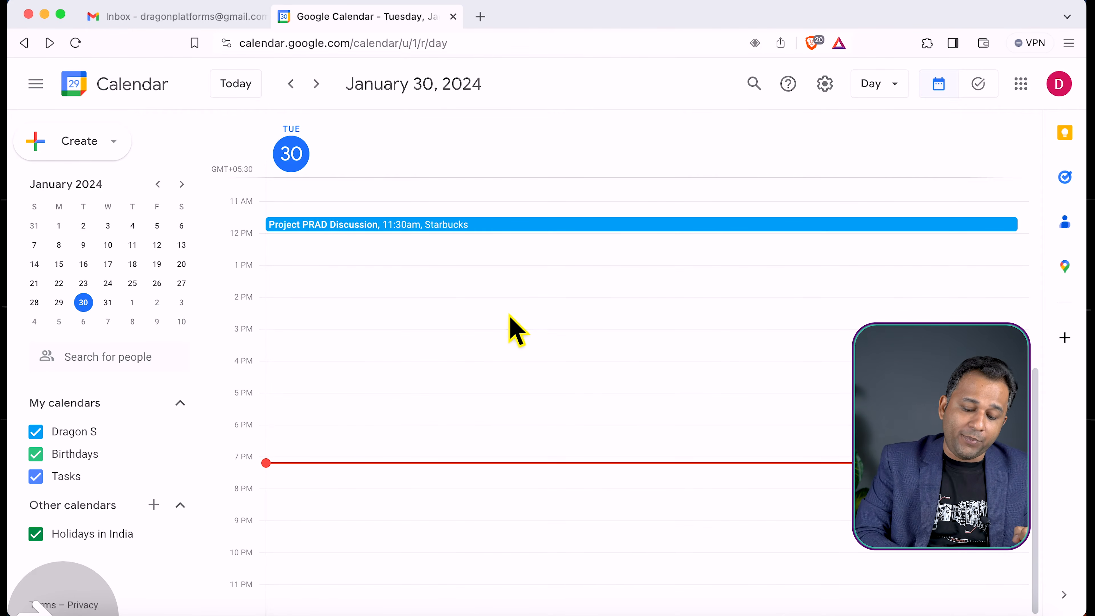
pyautogui.scroll(7, 509, 315)
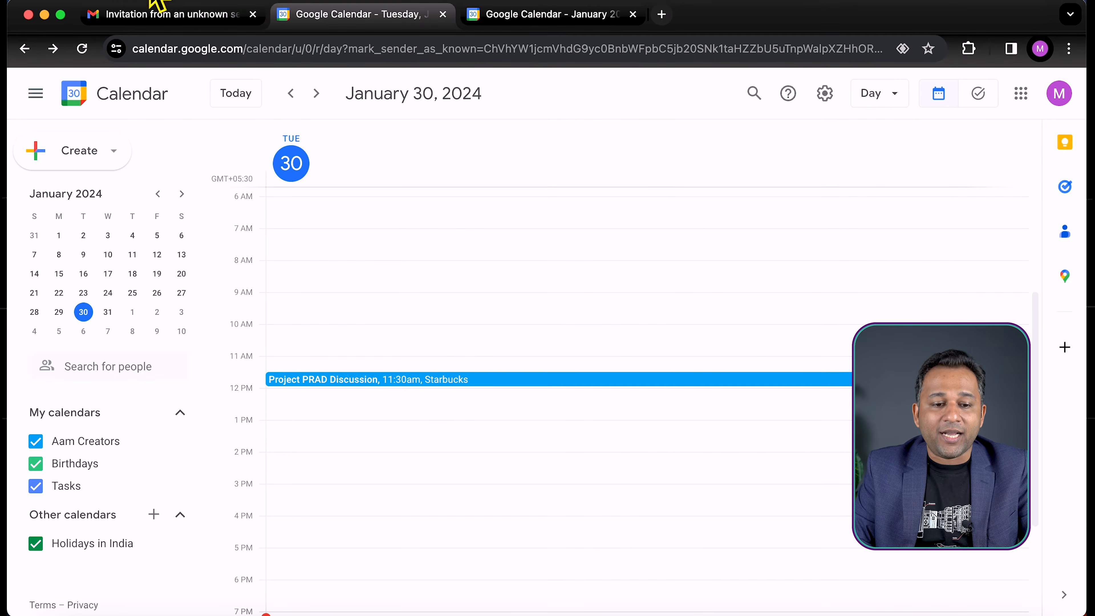
pyautogui.click(152, 4)
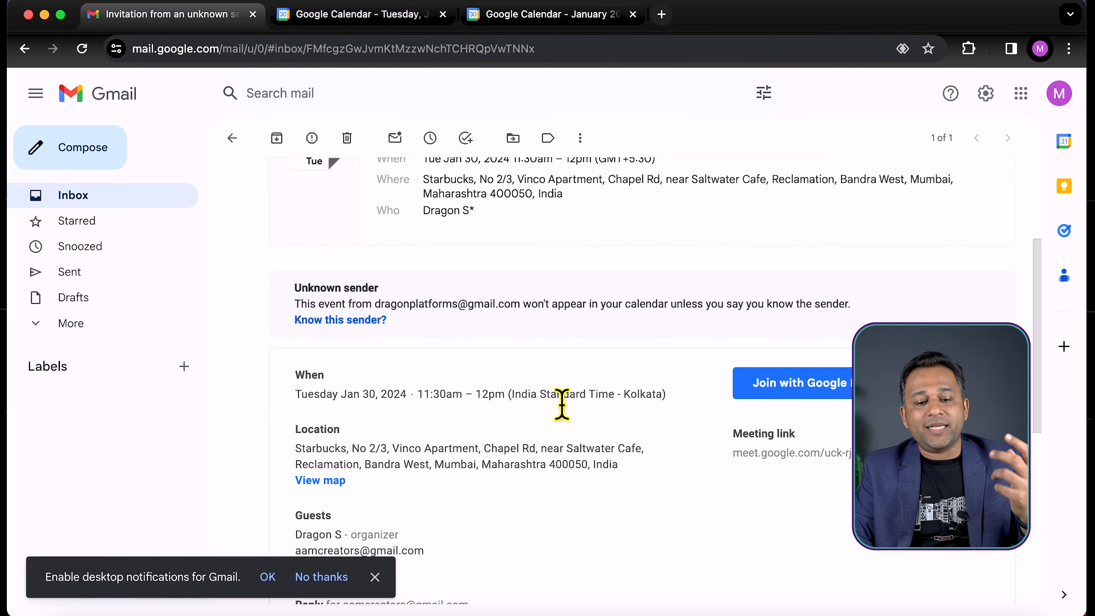
pyautogui.scroll(5, 557, 401)
pyautogui.moveTo(271, 185); pyautogui.dragTo(791, 206)
pyautogui.click(791, 207)
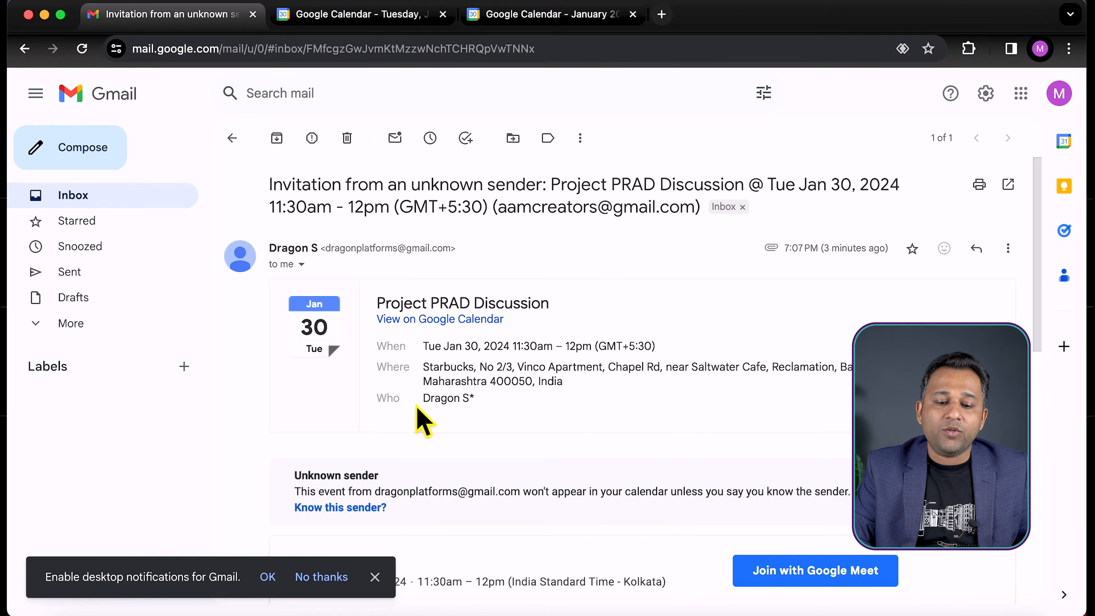
# Draft the reply "I accept the invitation." to the invitation email, then discard the draft
pyautogui.scroll(-10, 366, 348)
pyautogui.click(311, 533)
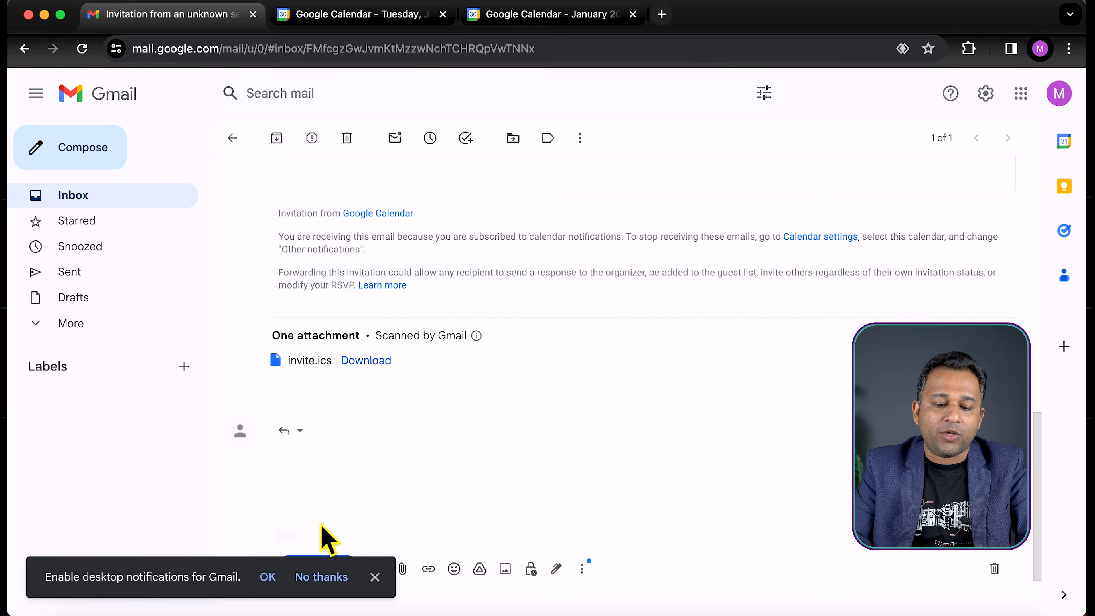
pyautogui.write('M')
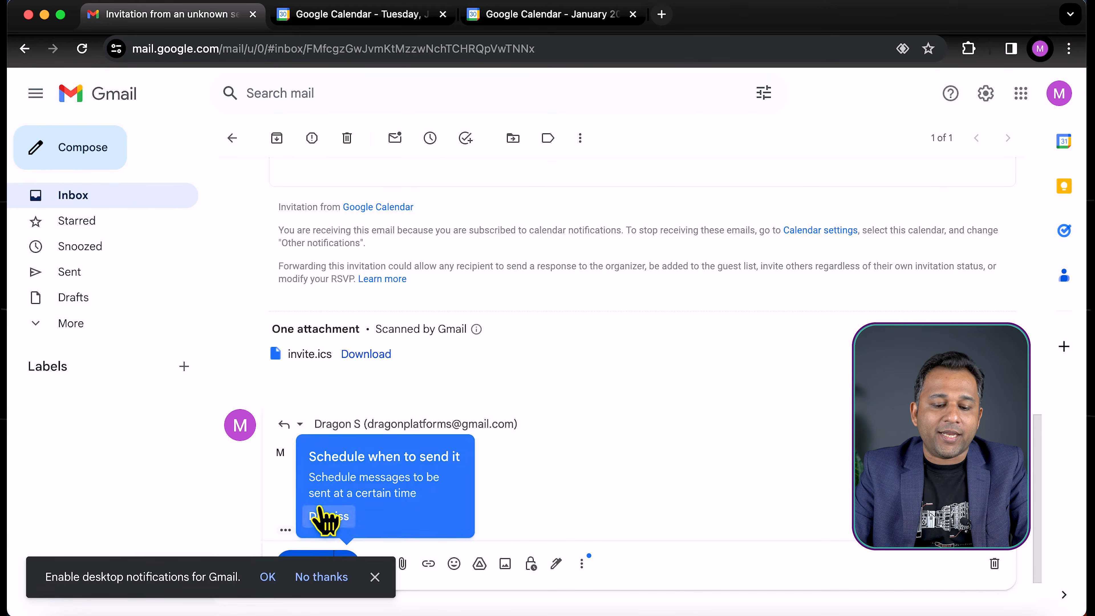
pyautogui.click(319, 516)
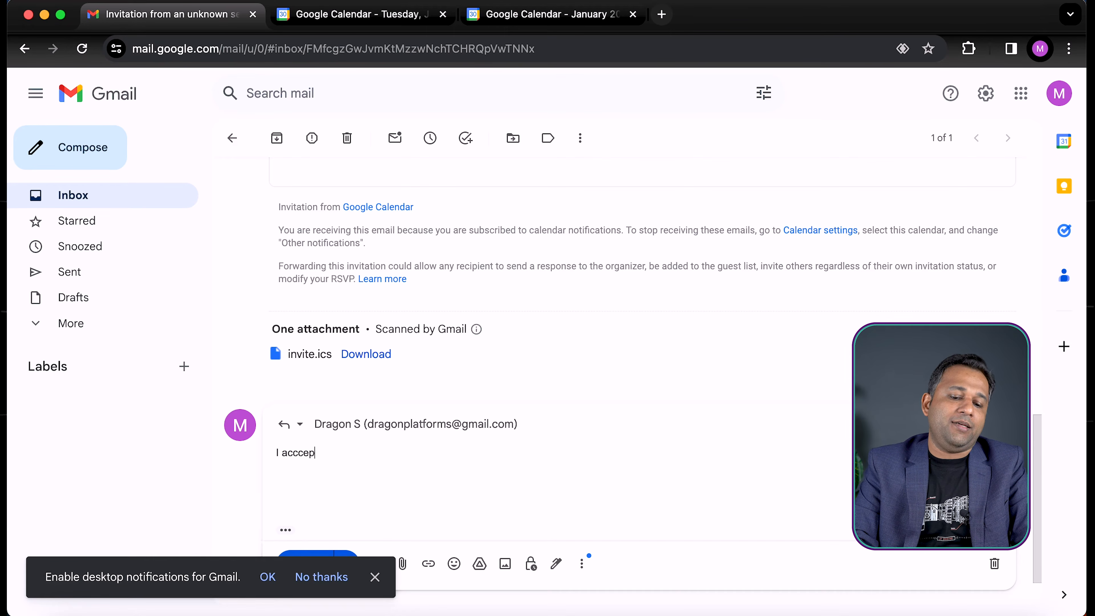
pyautogui.write('.')
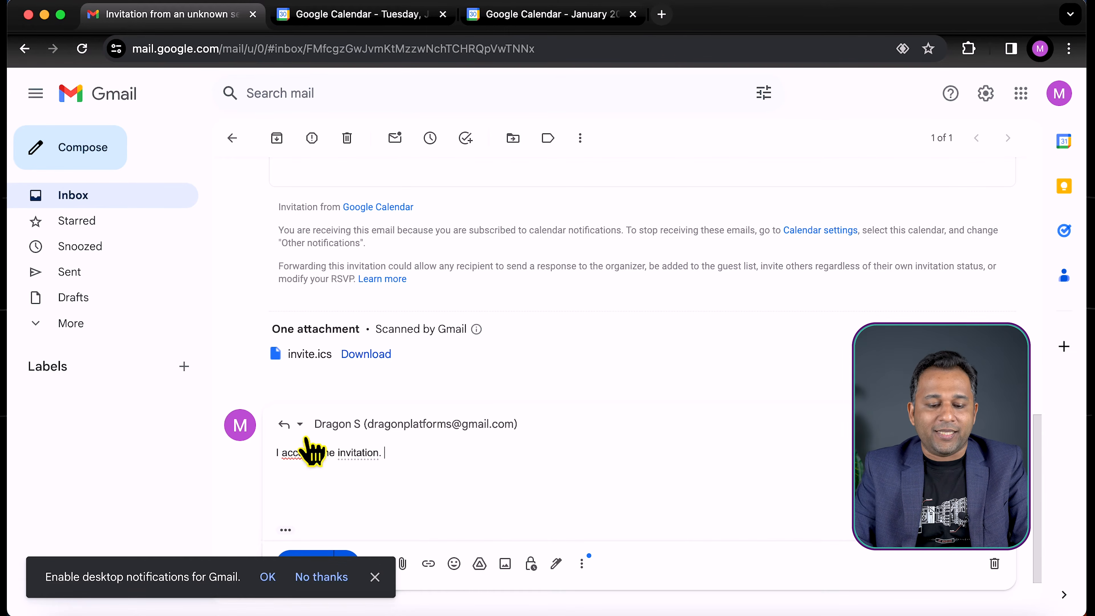
pyautogui.click(311, 480)
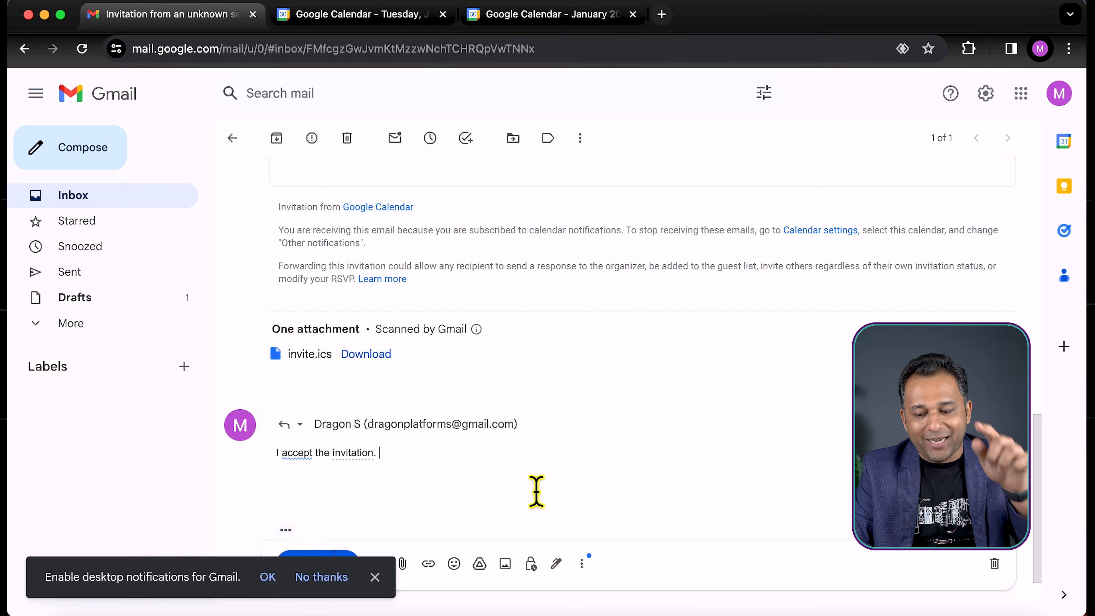
pyautogui.click(994, 564)
pyautogui.scroll(10, 537, 330)
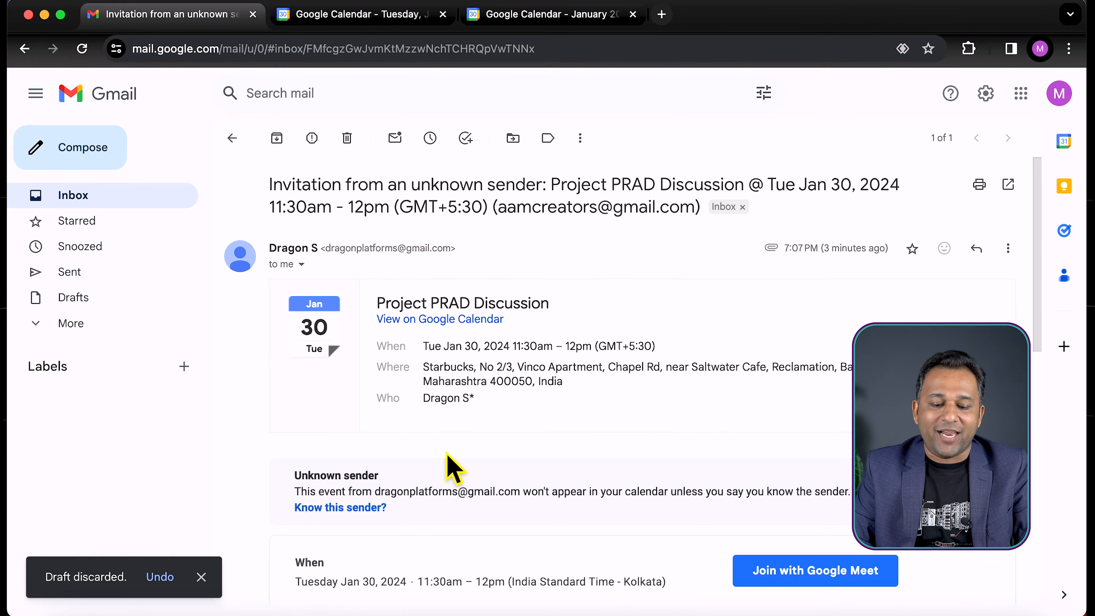
pyautogui.scroll(-5, 453, 468)
pyautogui.scroll(5, 319, 432)
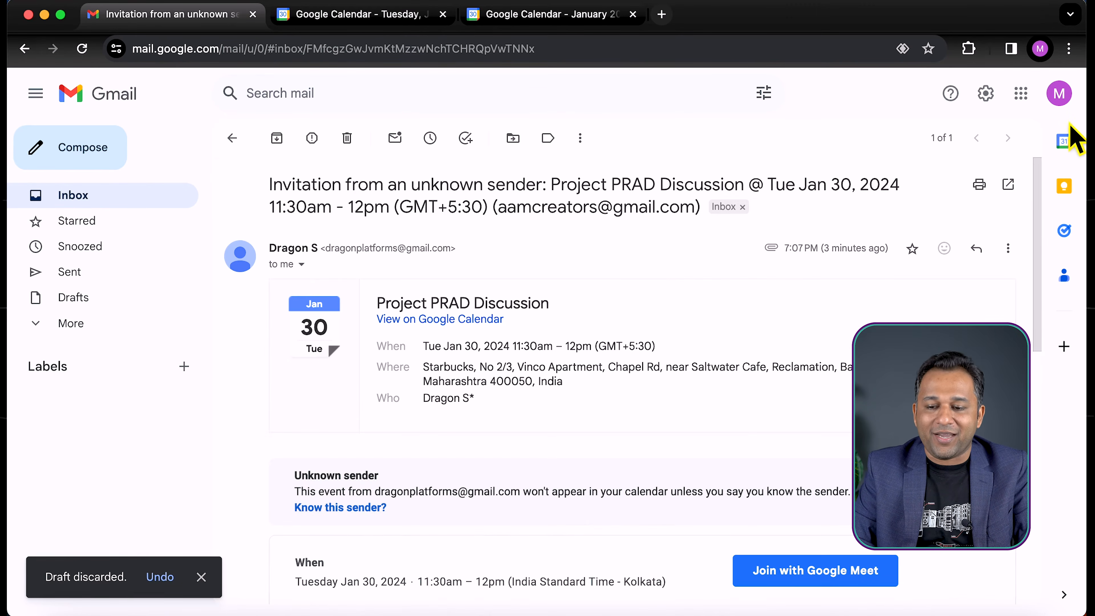
# Dismiss the better-notifications prompt in the guest's calendar, and close the duplicate calendar tab to return to the invitation email
pyautogui.click(1020, 93)
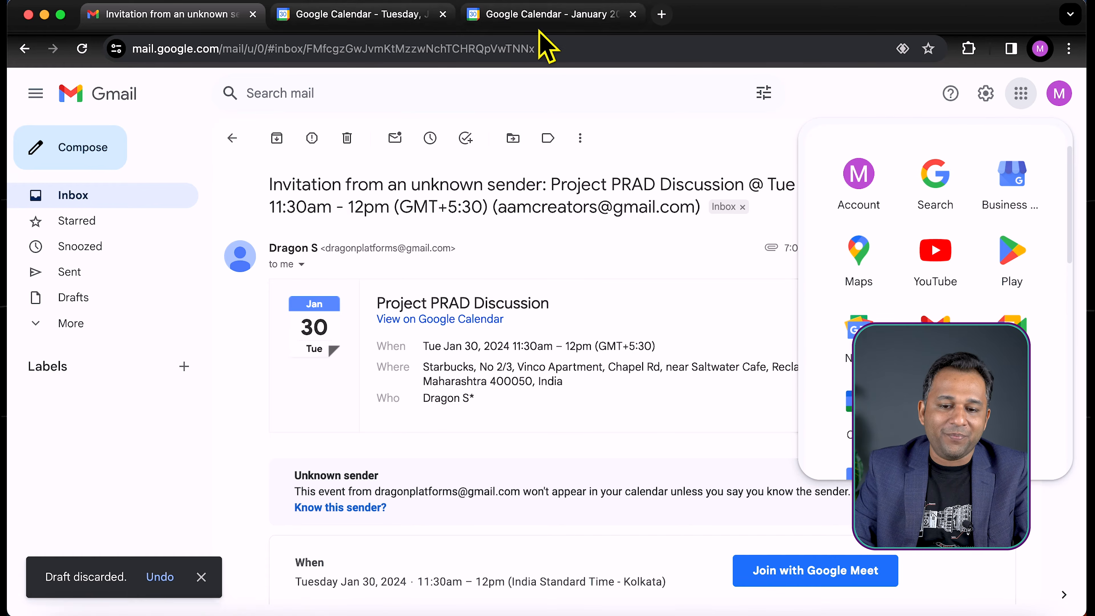
pyautogui.click(538, 20)
pyautogui.click(512, 534)
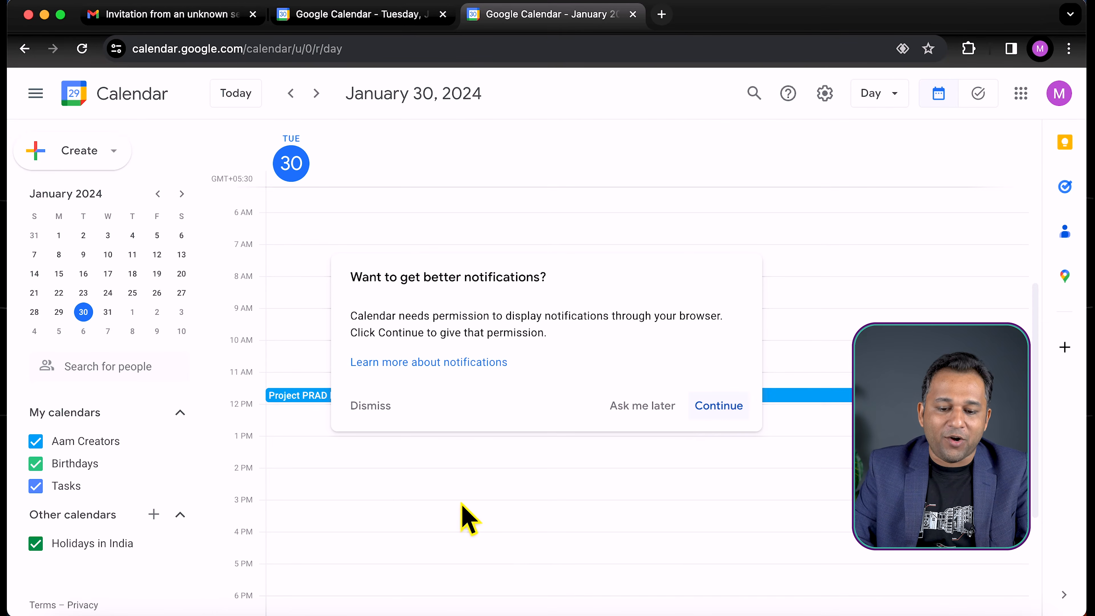
pyautogui.click(357, 407)
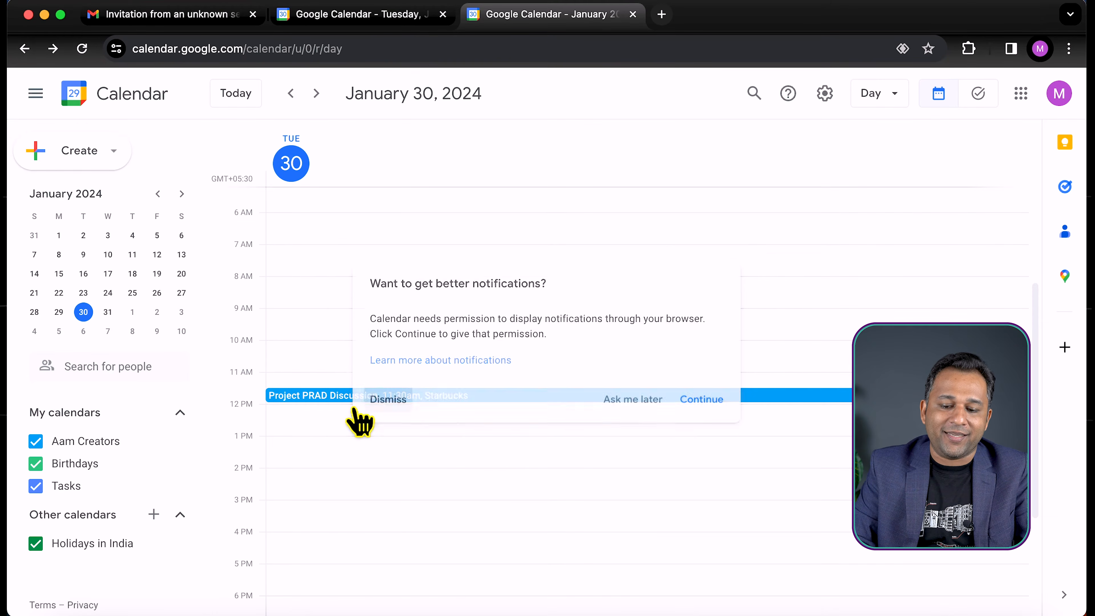
pyautogui.click(443, 14)
pyautogui.click(175, 16)
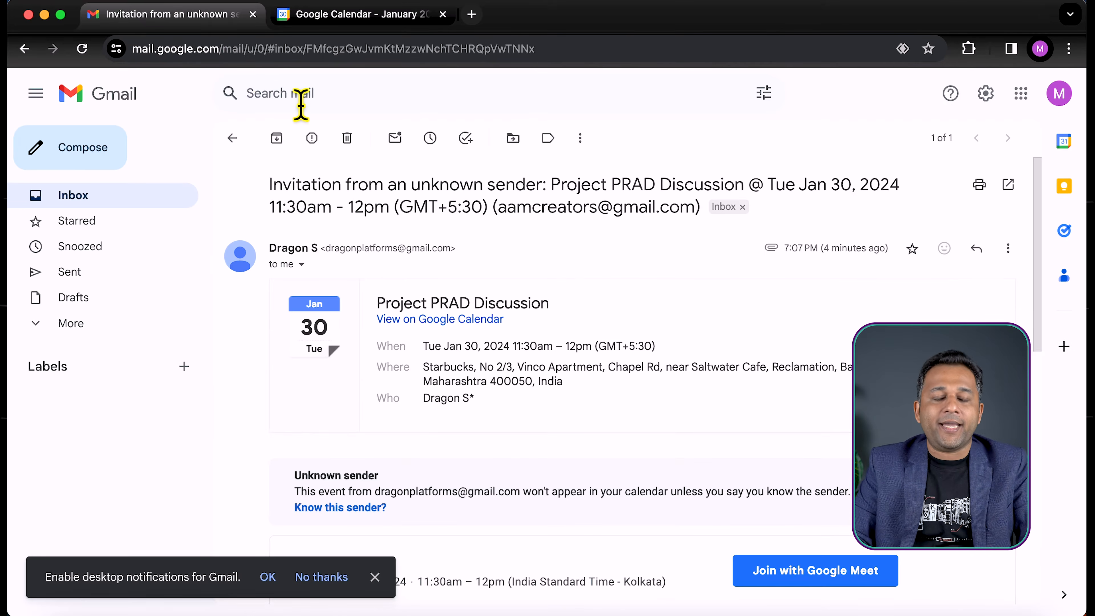
# Return to the guest's Gmail inbox, and open the Project PRAD Discussion event for editing in the organizer's calendar
pyautogui.click(88, 196)
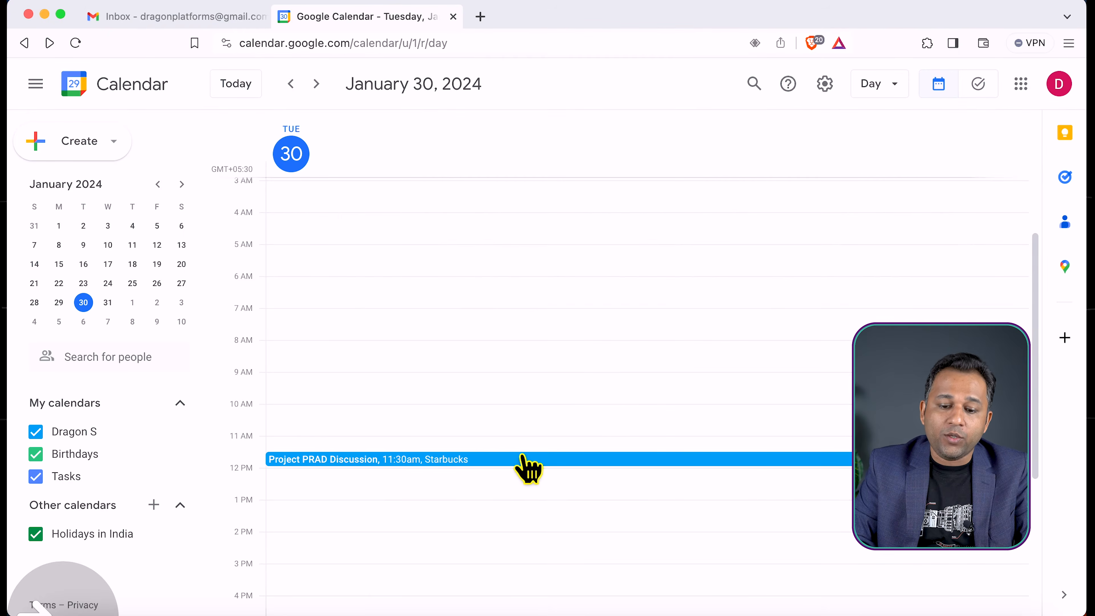
pyautogui.click(524, 458)
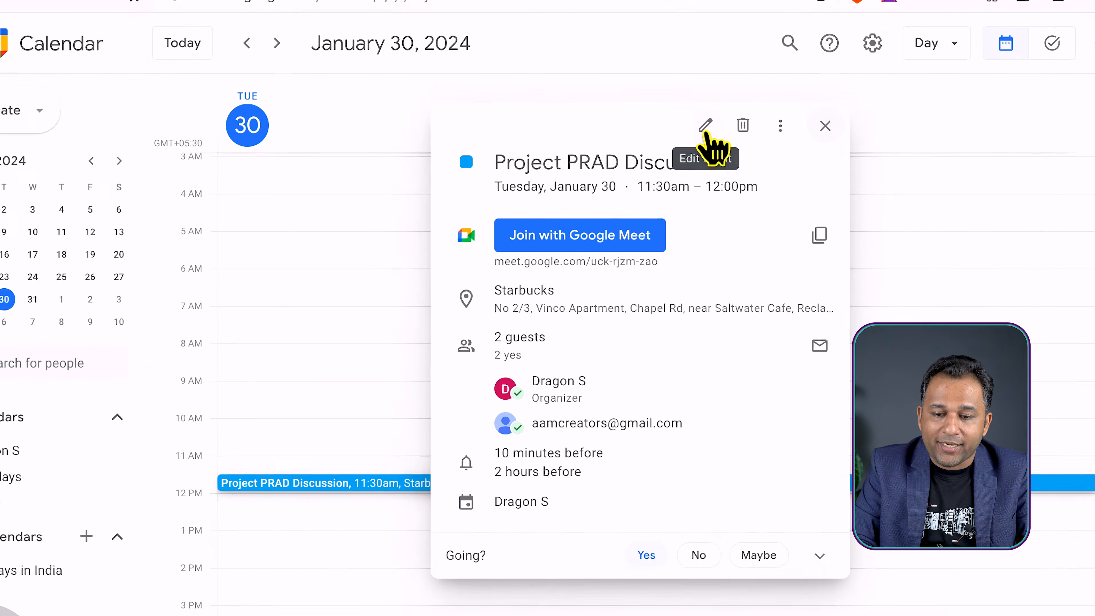
pyautogui.click(707, 130)
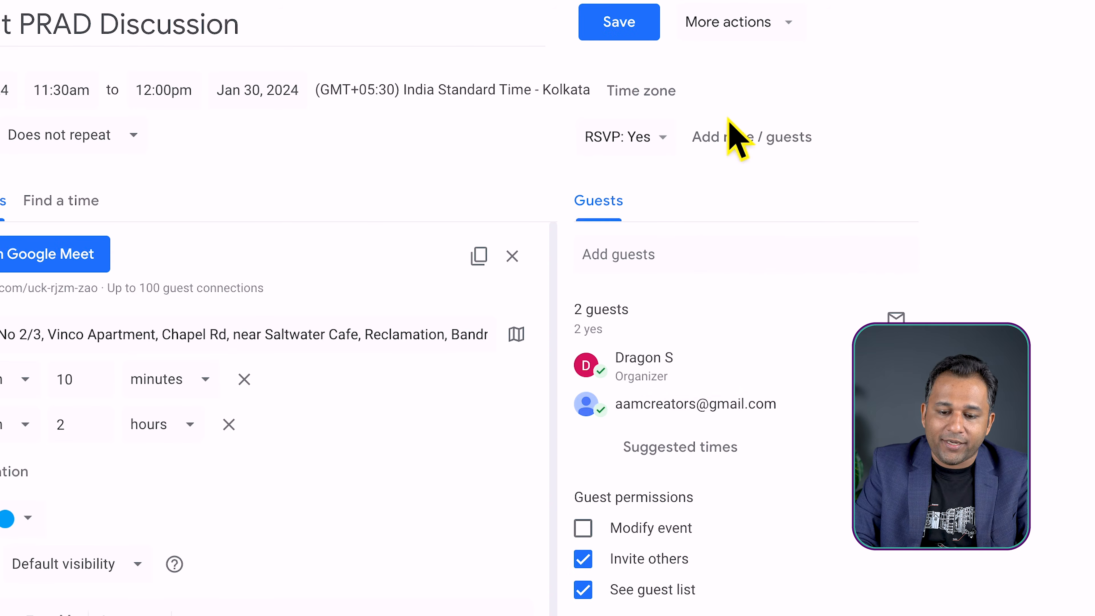
pyautogui.click(641, 258)
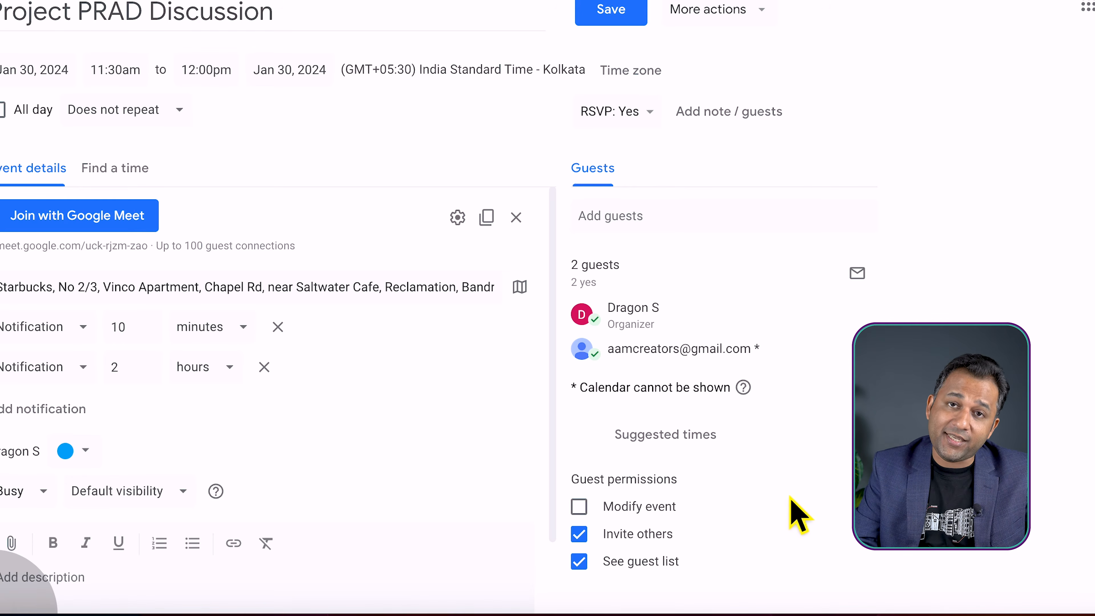
# Clear the See guest list and Invite others guest permissions, re-enable both, and save the Project PRAD Discussion event
pyautogui.click(578, 560)
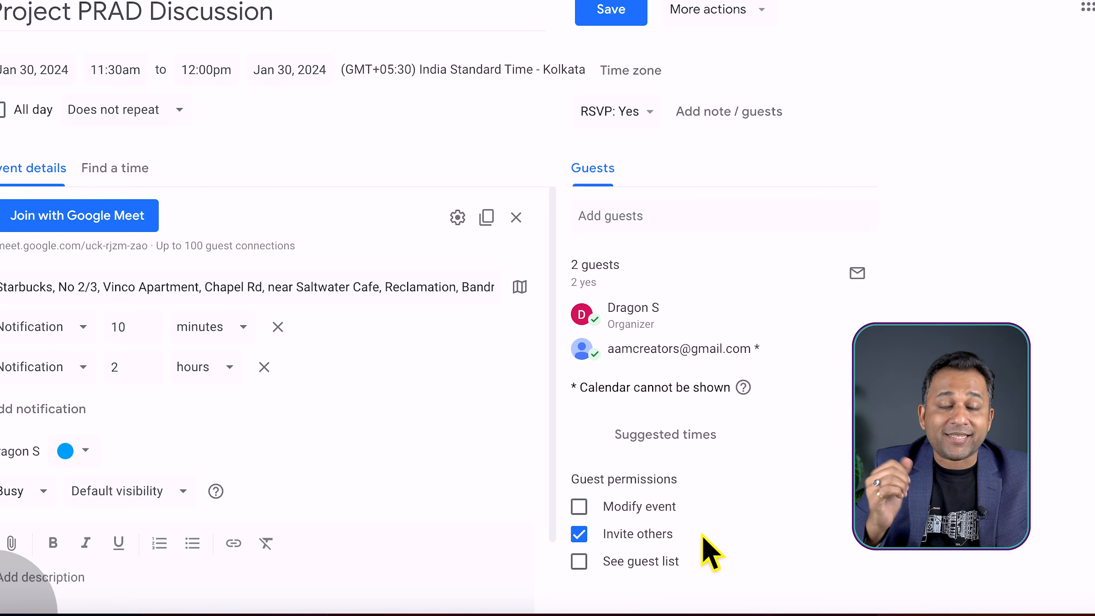
pyautogui.click(578, 534)
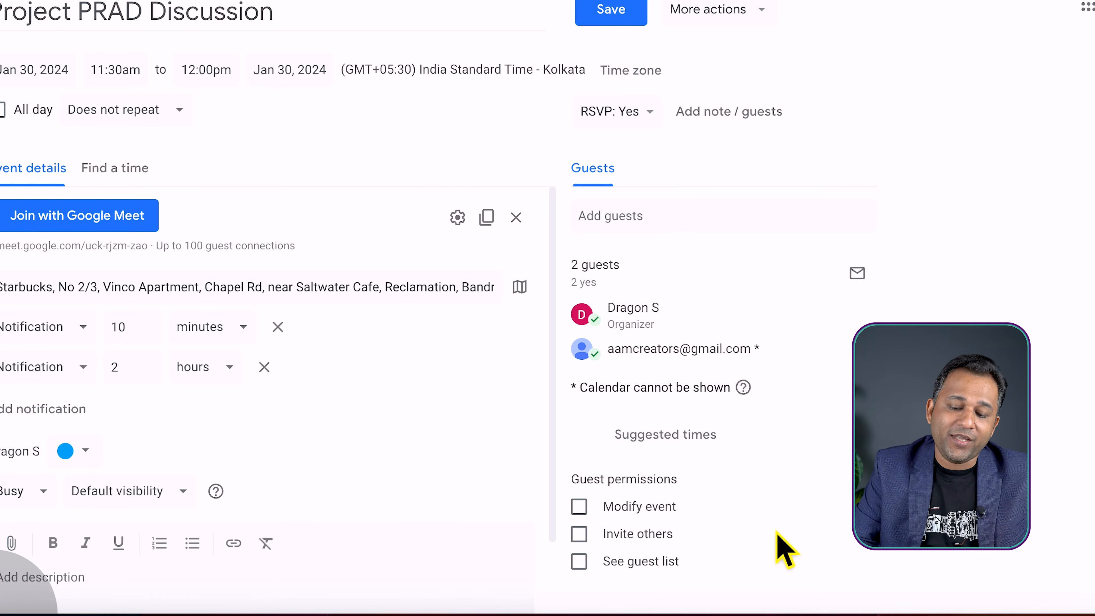
pyautogui.click(578, 534)
pyautogui.click(579, 561)
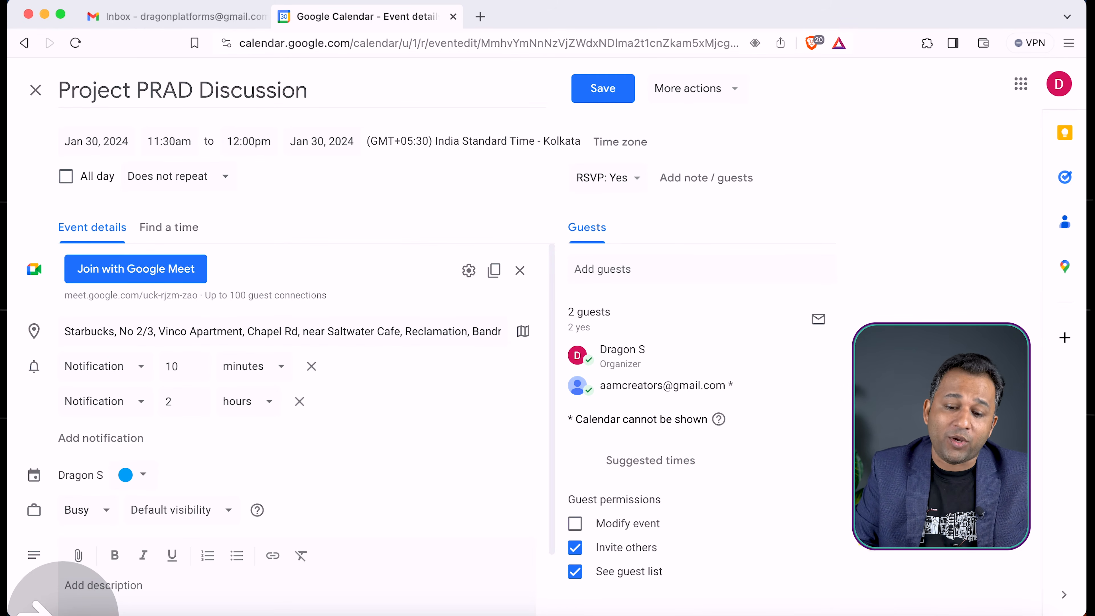
pyautogui.click(590, 89)
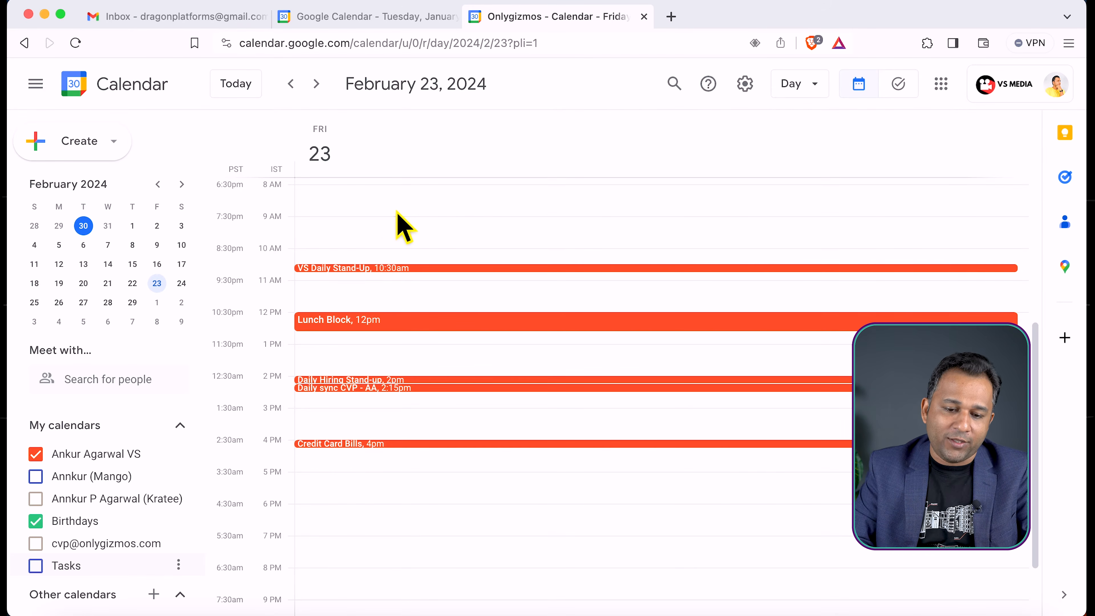
# Start an out-of-office entry on February 23 in the Onlygizmos calendar, titled "Out of office - Travelling with low connectivity"
pyautogui.click(372, 211)
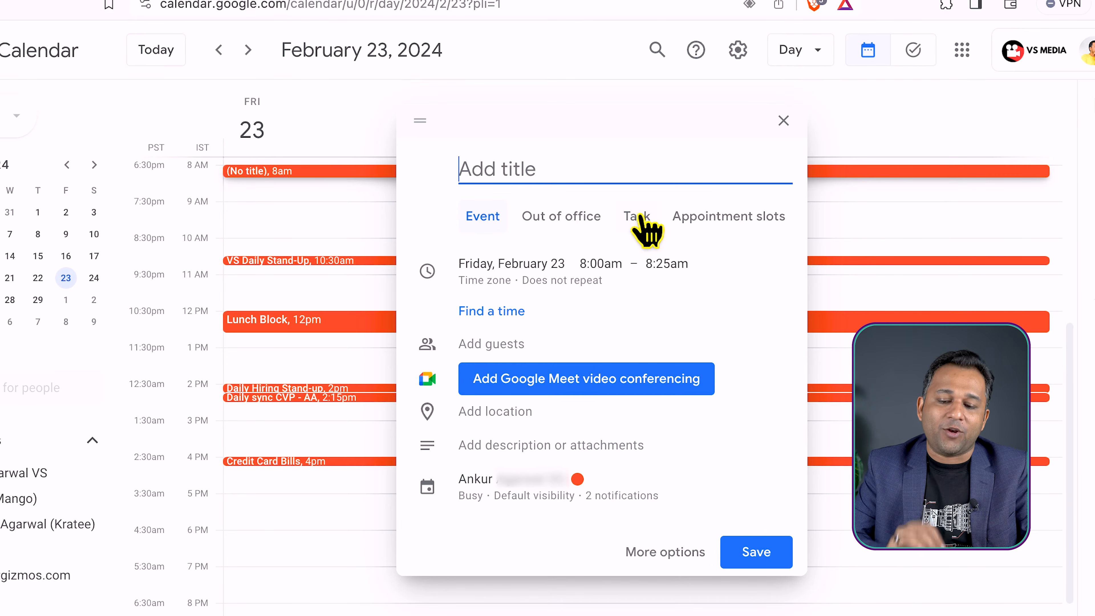
pyautogui.click(556, 219)
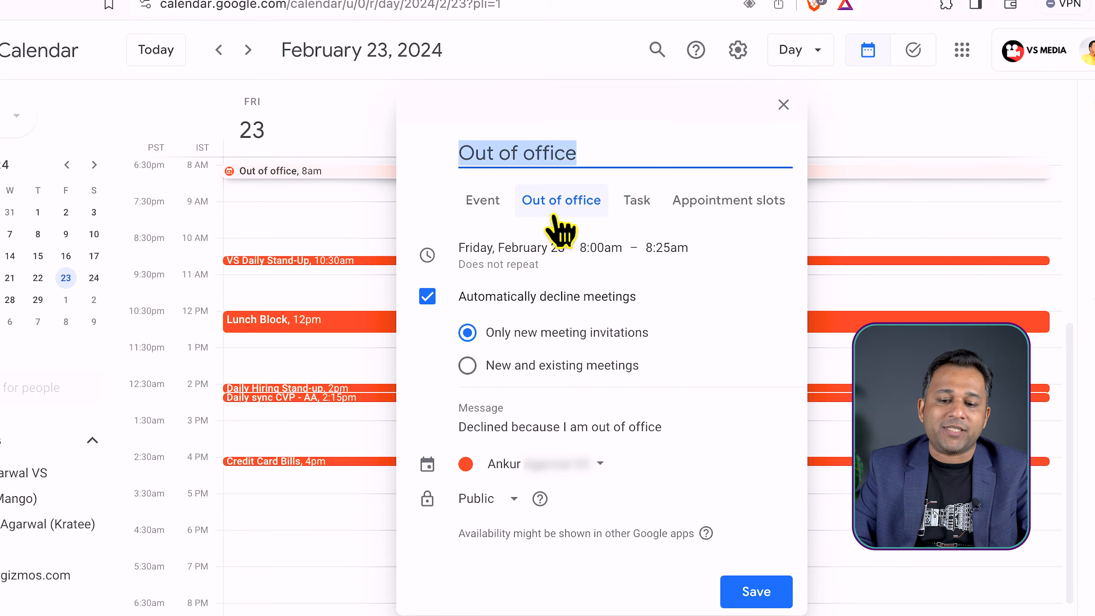
pyautogui.click(639, 166)
pyautogui.write('- Trave')
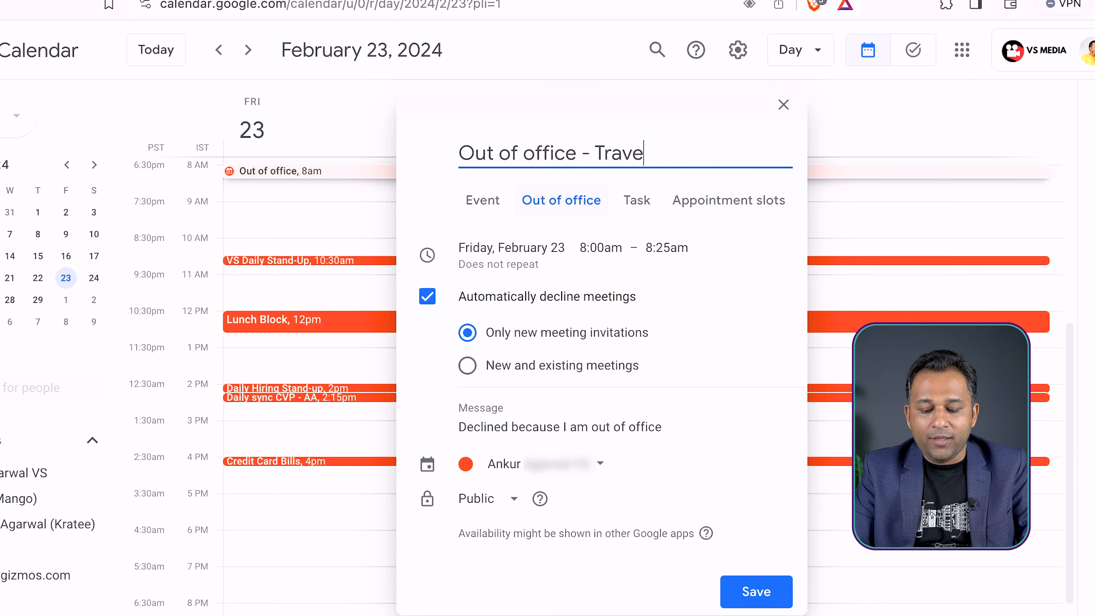
pyautogui.write('lling with Iow connectivity')
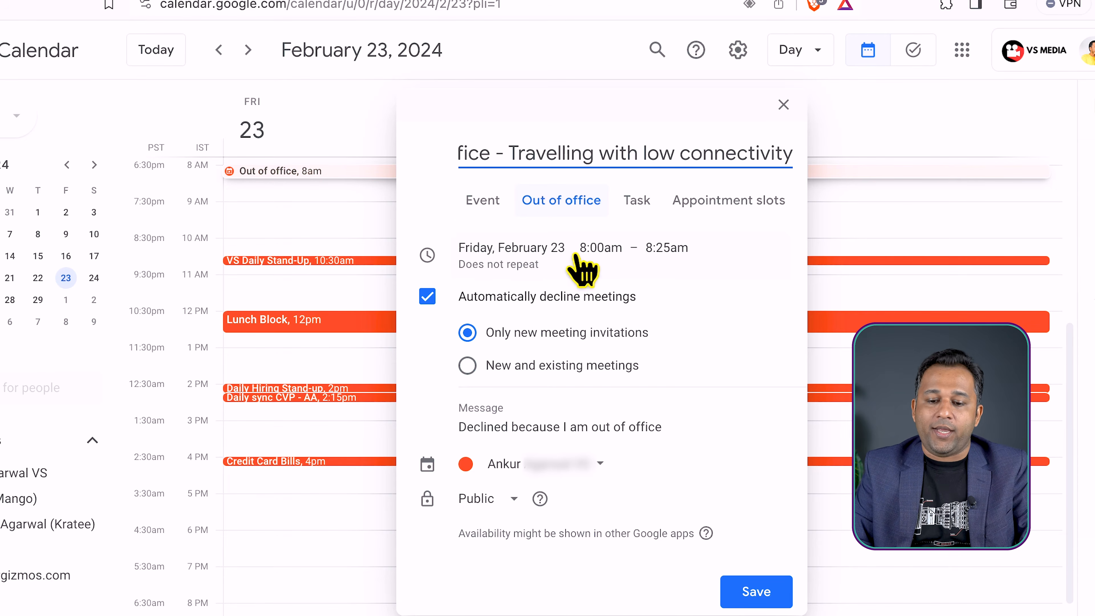
# Make the out-of-office entry all day, from Friday, February 23 to Sunday, February 25
pyautogui.click(595, 255)
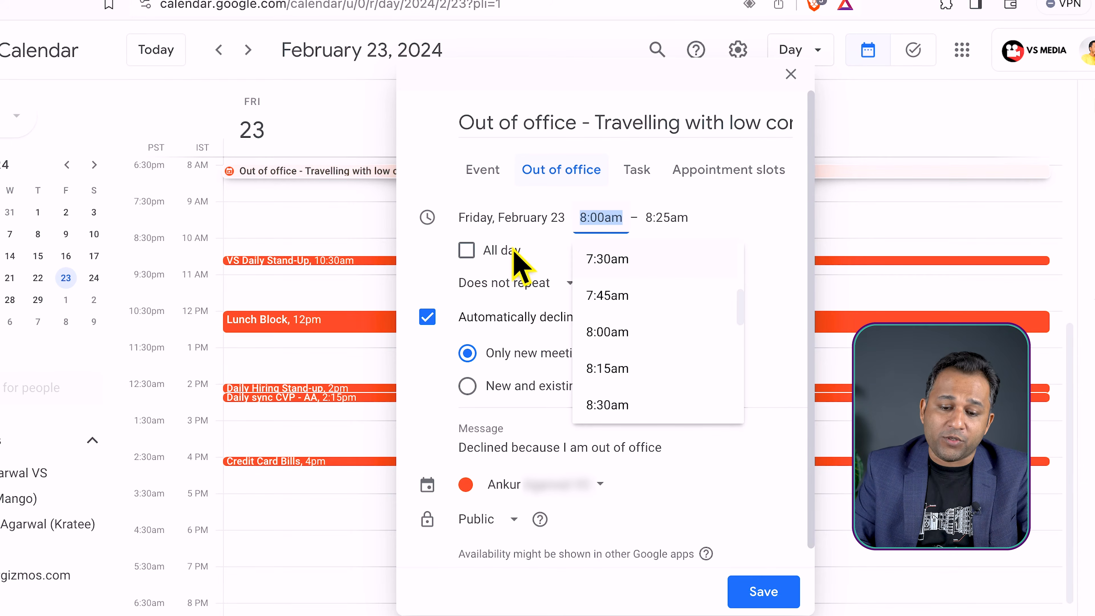
pyautogui.click(466, 250)
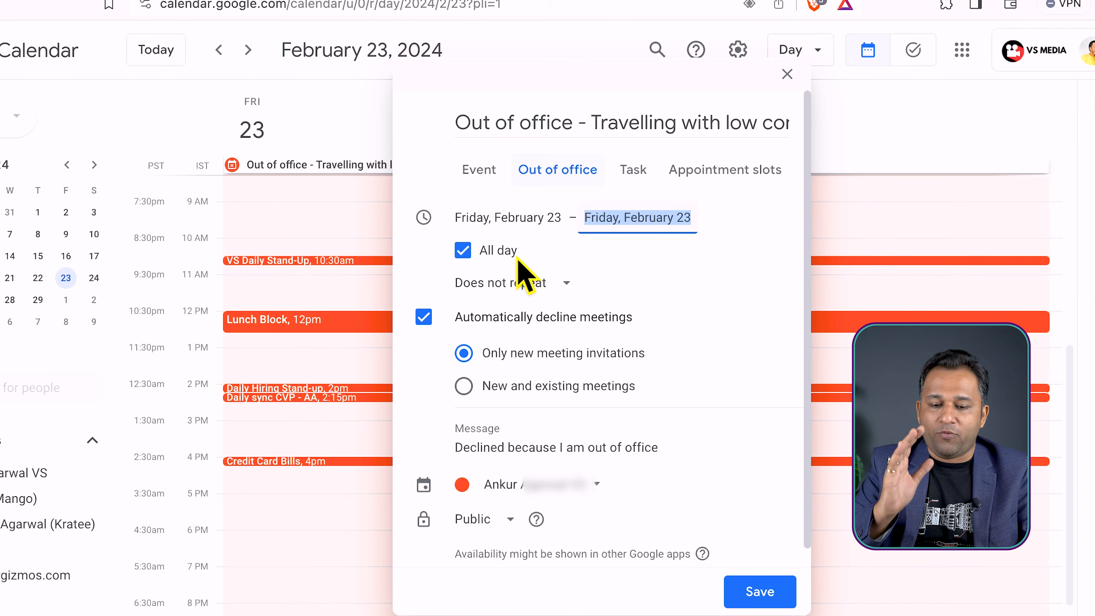
pyautogui.click(483, 222)
pyautogui.click(664, 219)
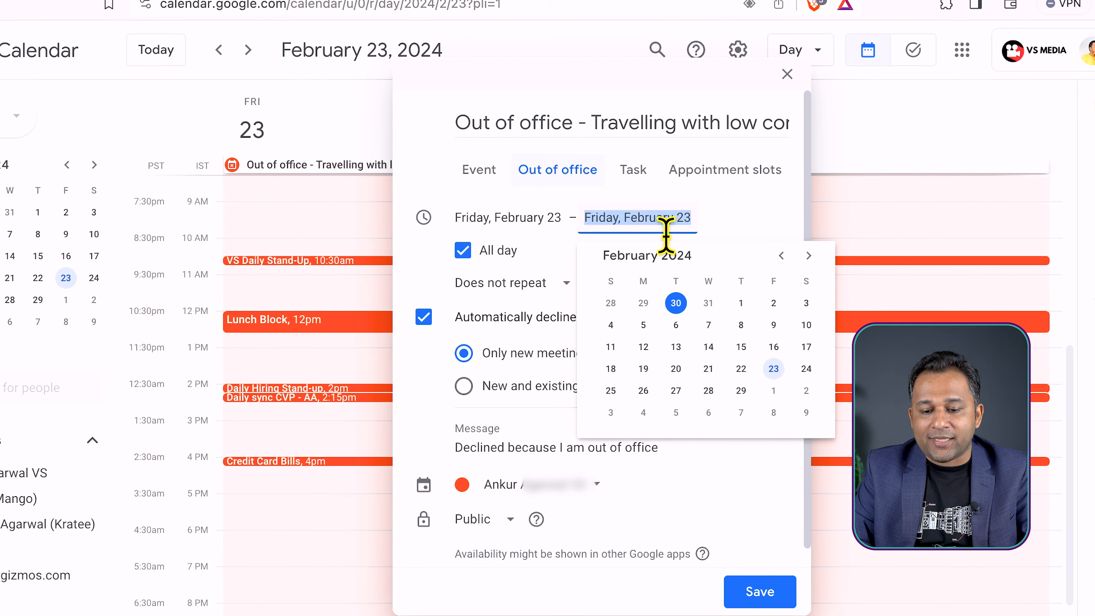
pyautogui.click(611, 390)
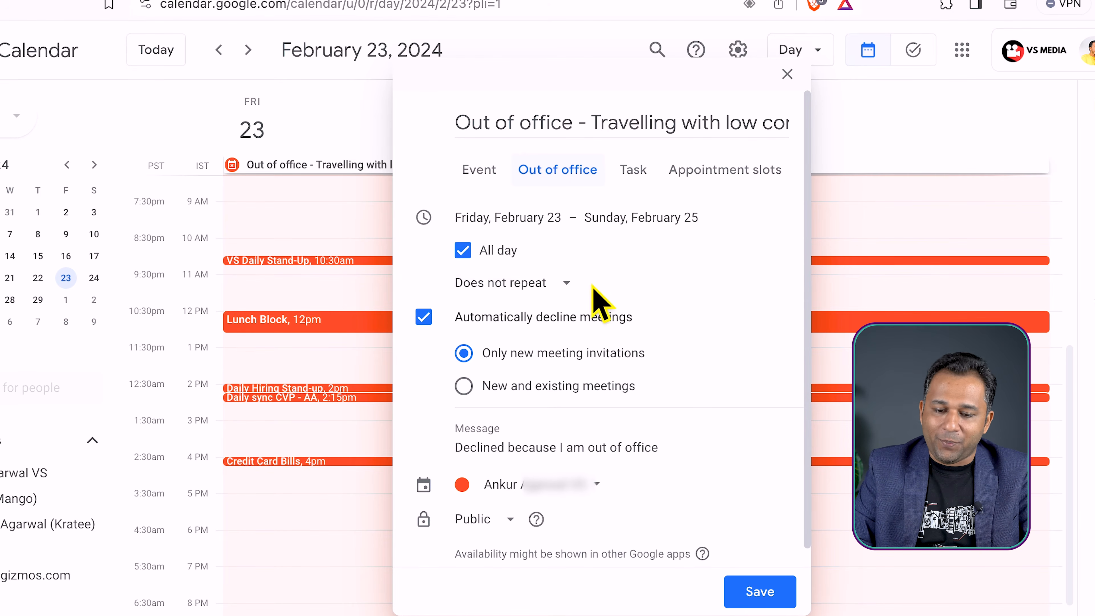
# Set automatic declining to new and existing meetings, and save the out-of-office entry with the decline confirmed
pyautogui.scroll(-1, 666, 297)
pyautogui.click(462, 366)
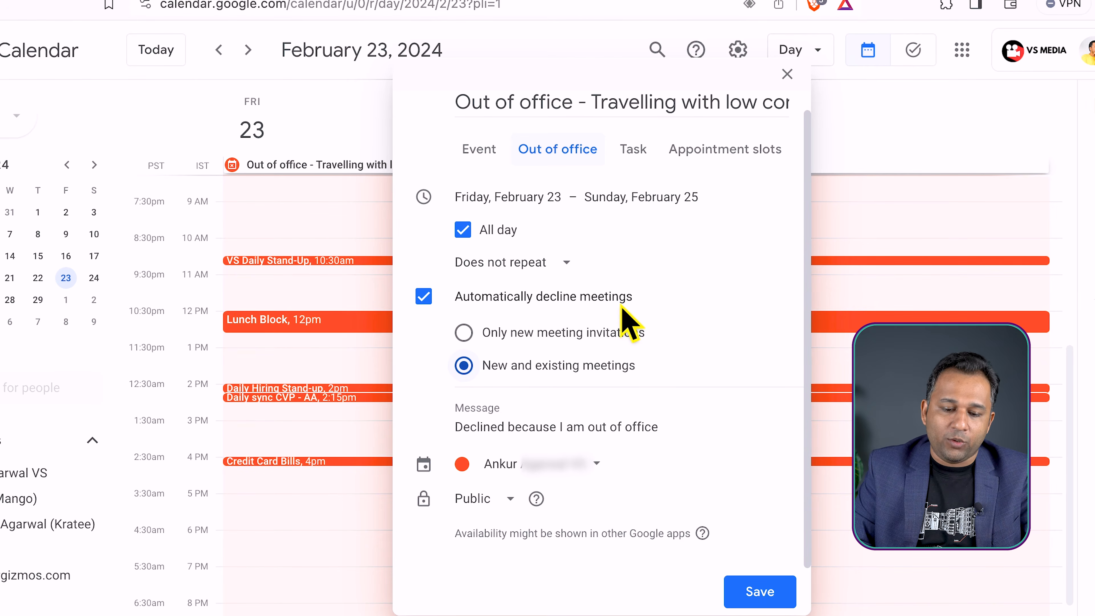
pyautogui.click(597, 451)
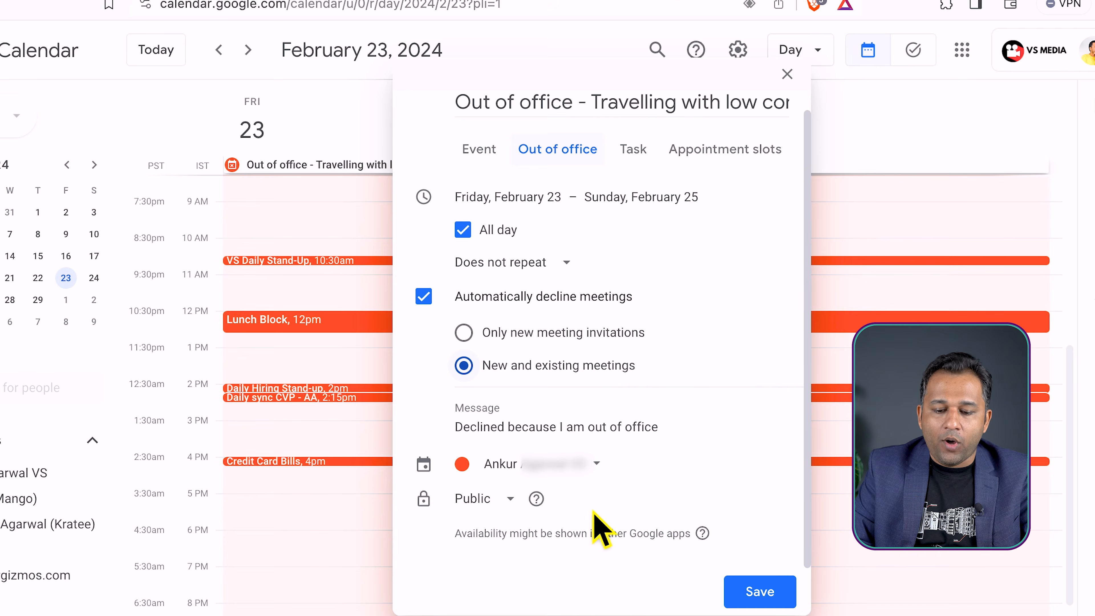
pyautogui.click(757, 582)
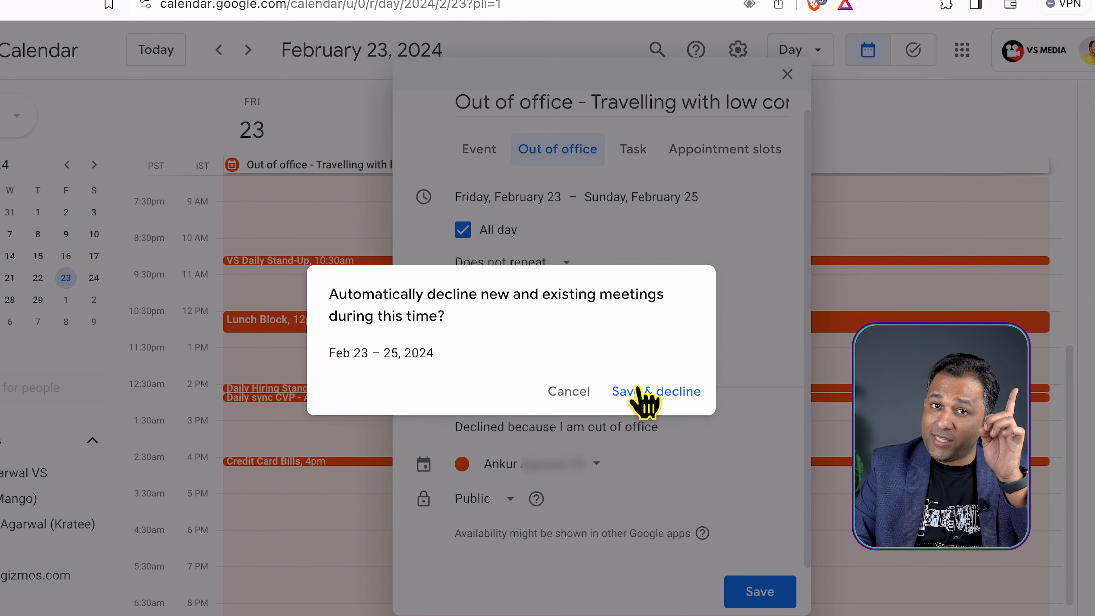
pyautogui.click(644, 392)
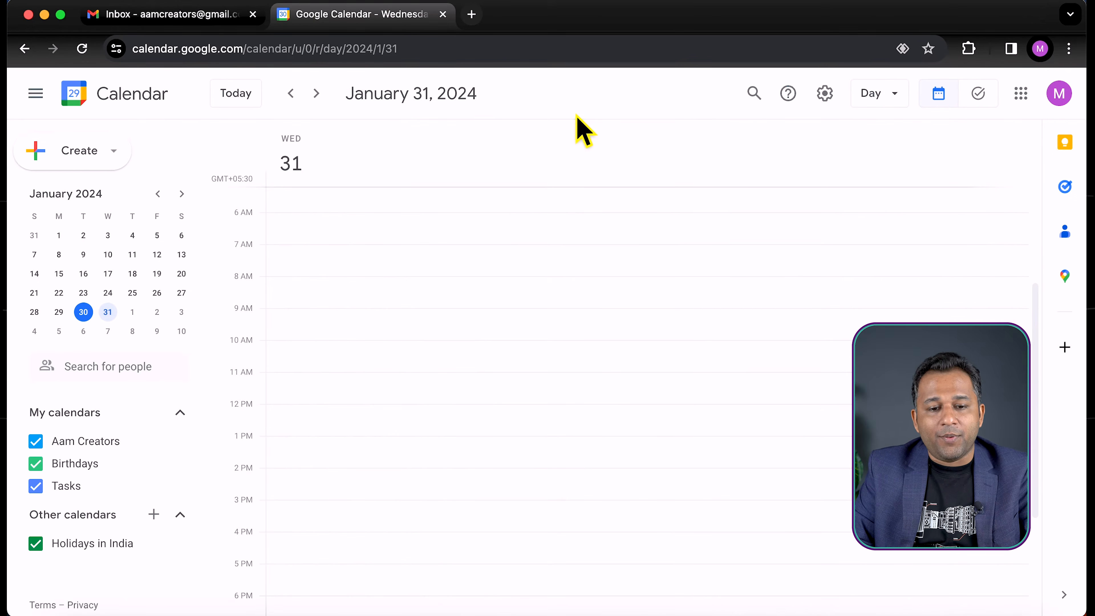
# Switch to the organizer's calendar from the Project PRAD event and show its day view for February 23, 2024
pyautogui.click(211, 16)
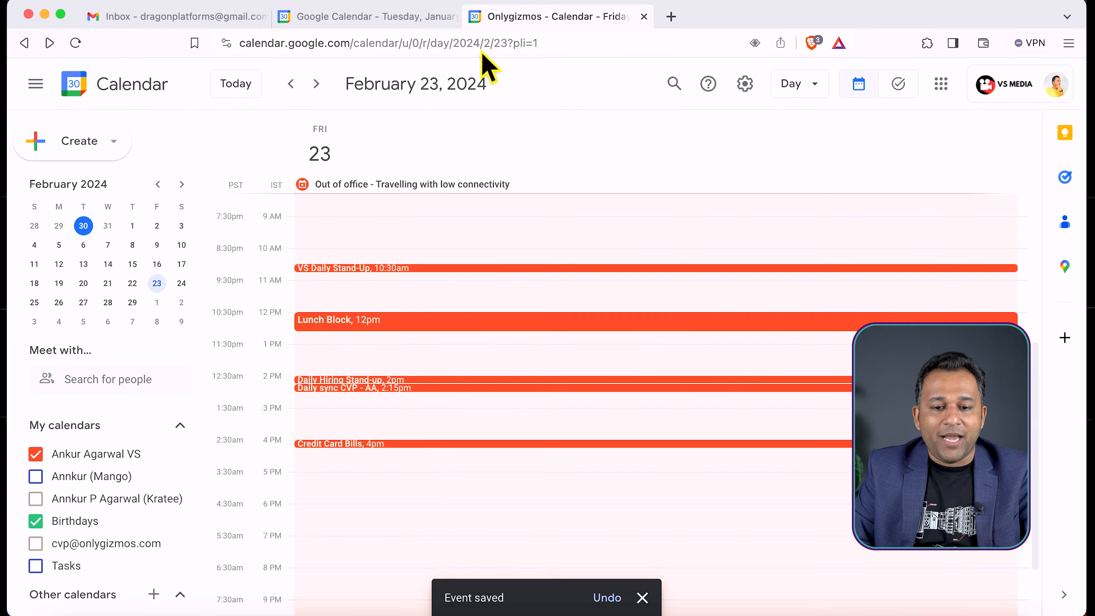
pyautogui.click(339, 21)
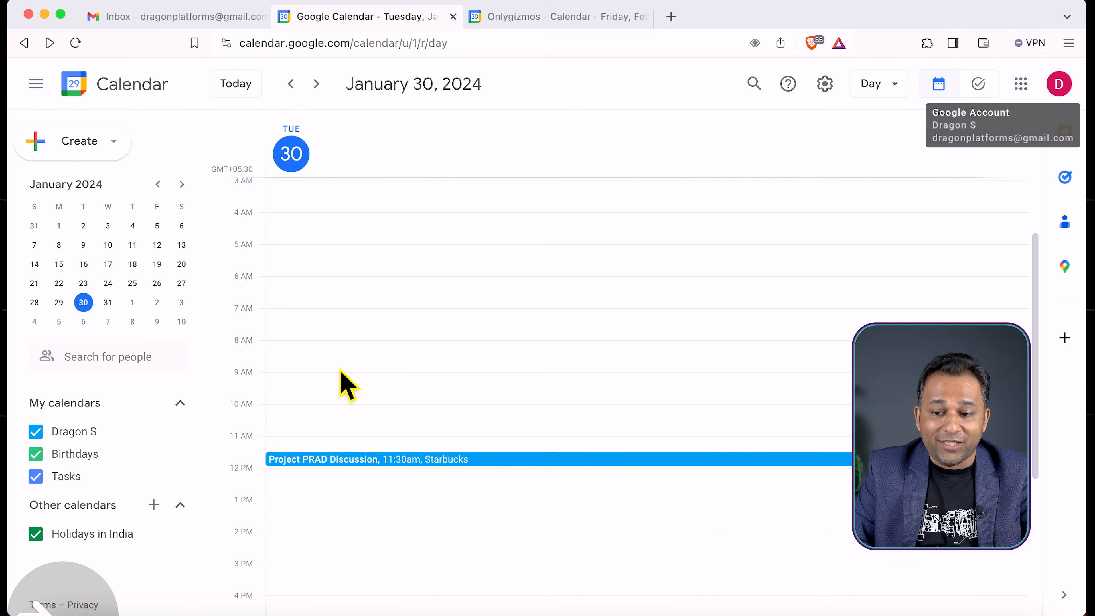
pyautogui.click(181, 185)
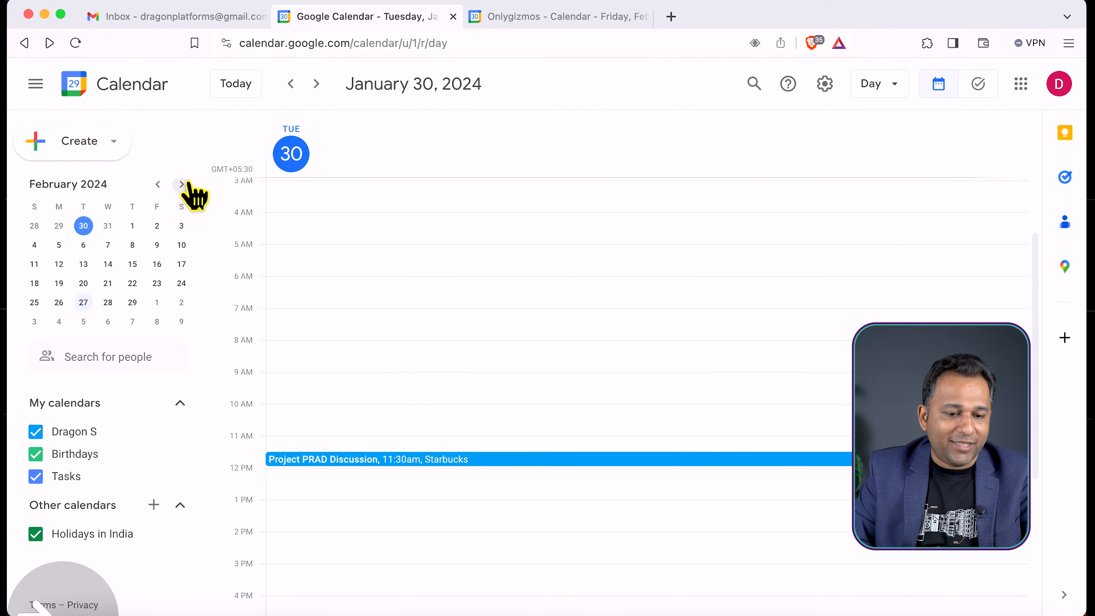
pyautogui.click(157, 283)
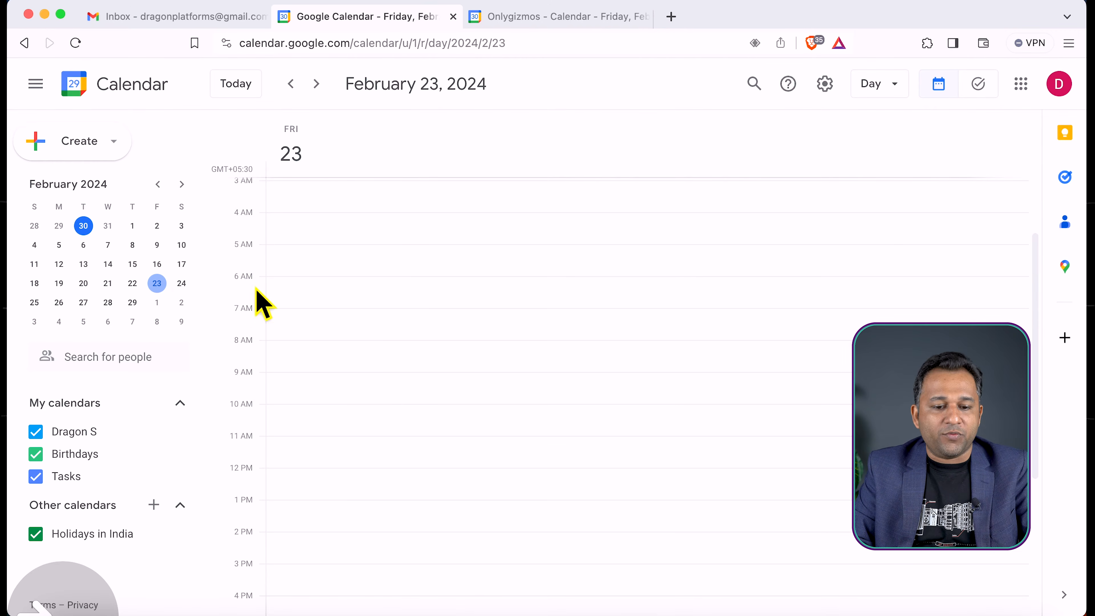
# Start an event titled "Meeting" for 10:00am to 11:00am on February 23, with the out-of-office account's email as guest
pyautogui.click(332, 415)
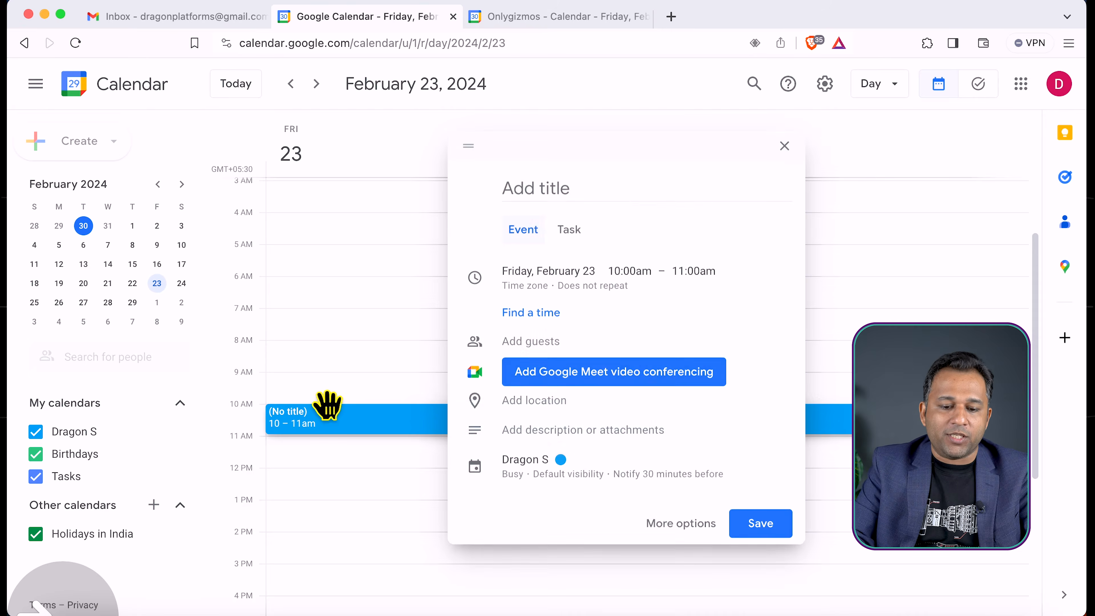
pyautogui.write('Meeting')
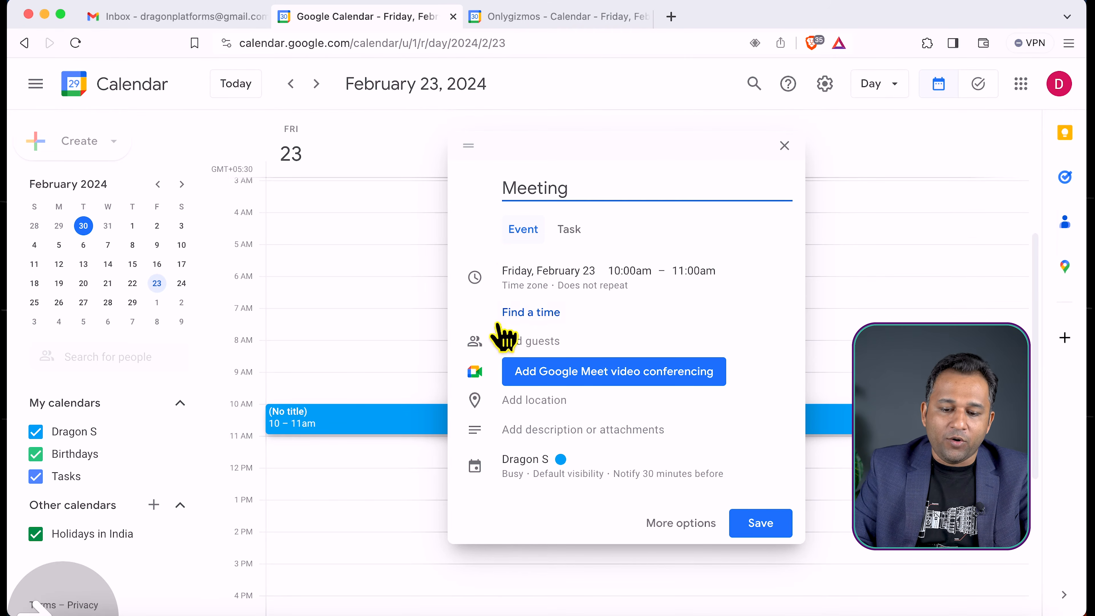
pyautogui.click(567, 347)
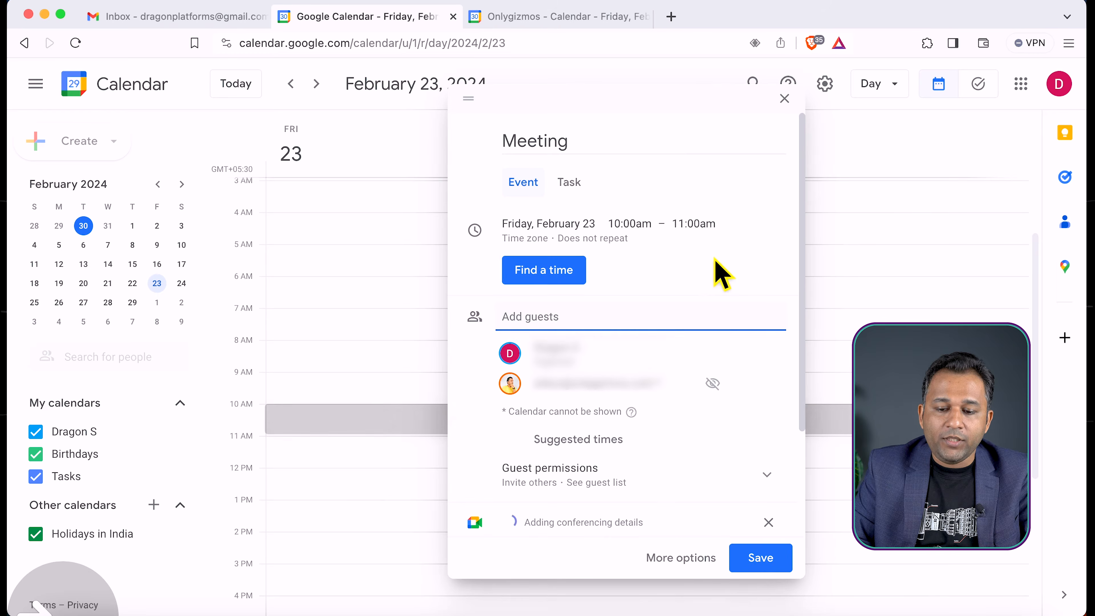
# Save the "Meeting" event and send the invitation email to its guest
pyautogui.scroll(-1, 769, 444)
pyautogui.scroll(-3, 774, 450)
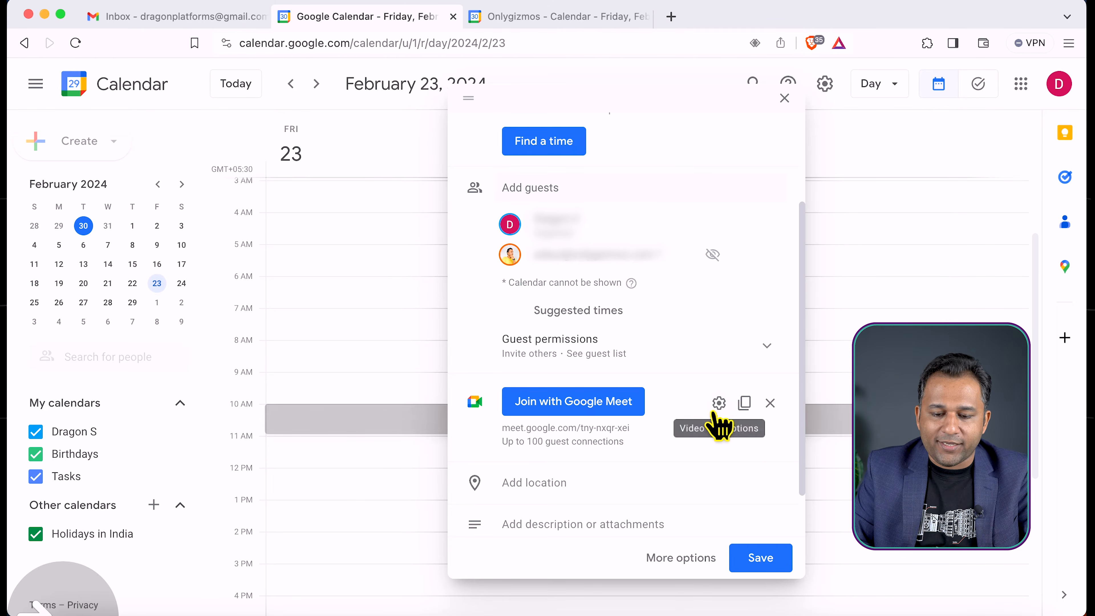
pyautogui.scroll(-2, 717, 422)
pyautogui.click(761, 559)
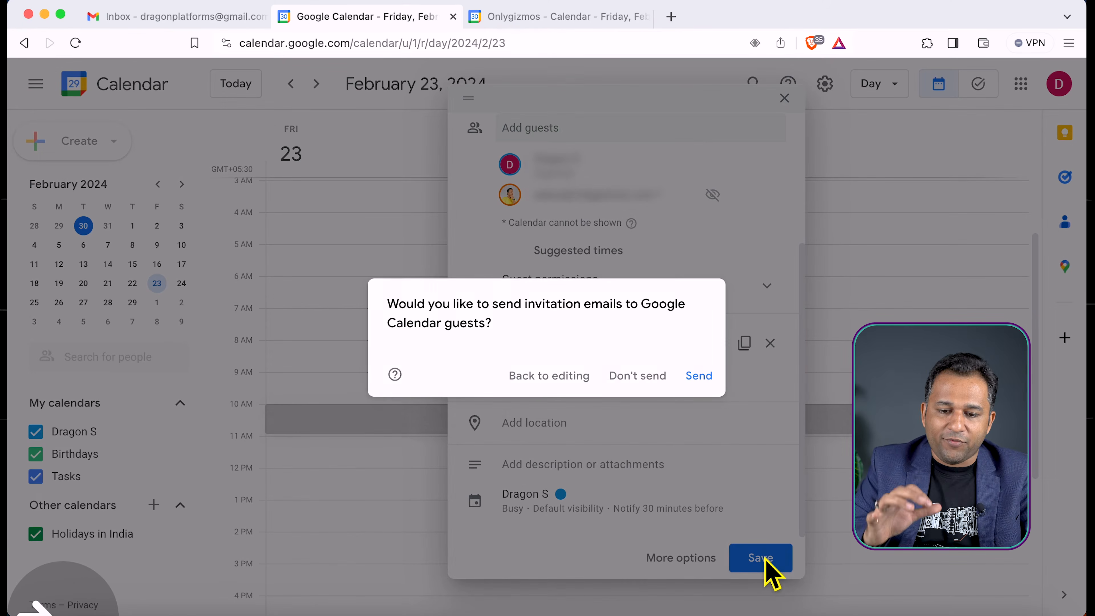
pyautogui.click(700, 376)
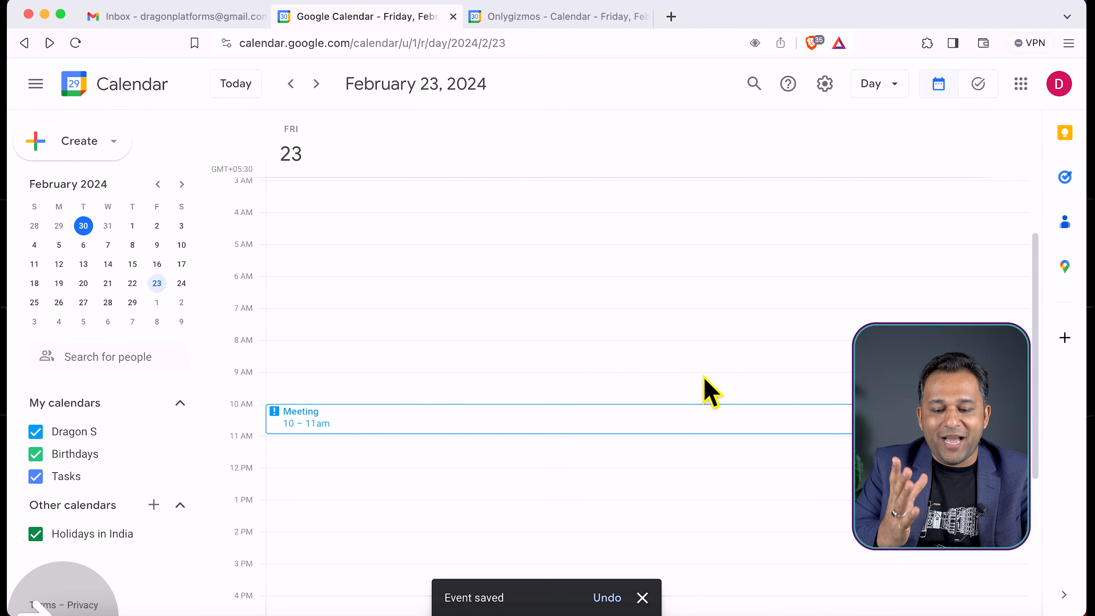
# Examine the invited guest's response and note in the "Meeting" event's details, and close the details
pyautogui.click(526, 429)
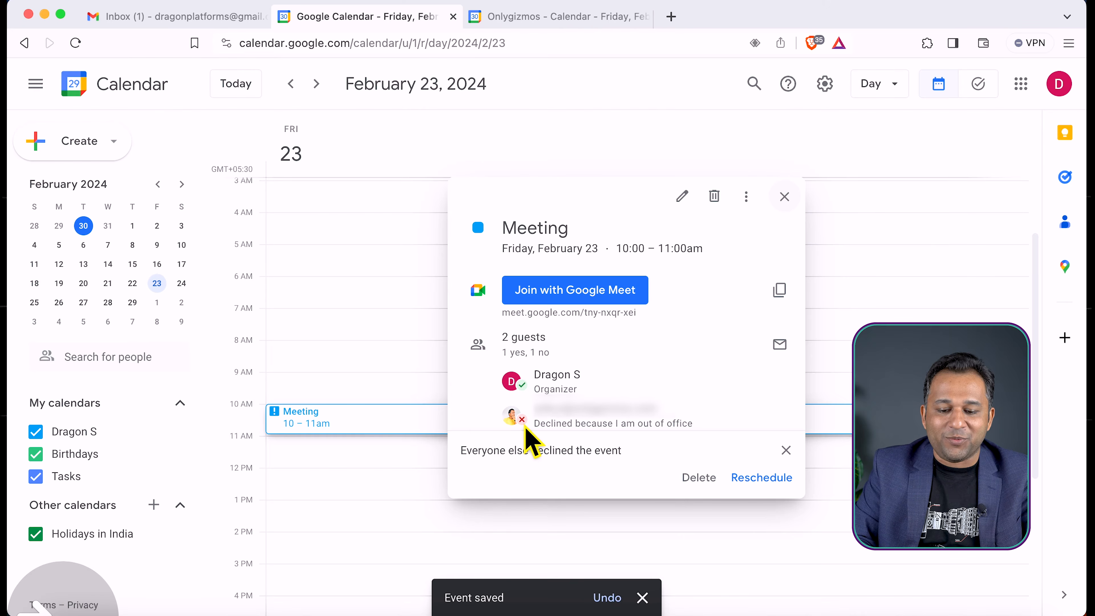
pyautogui.moveTo(734, 426)
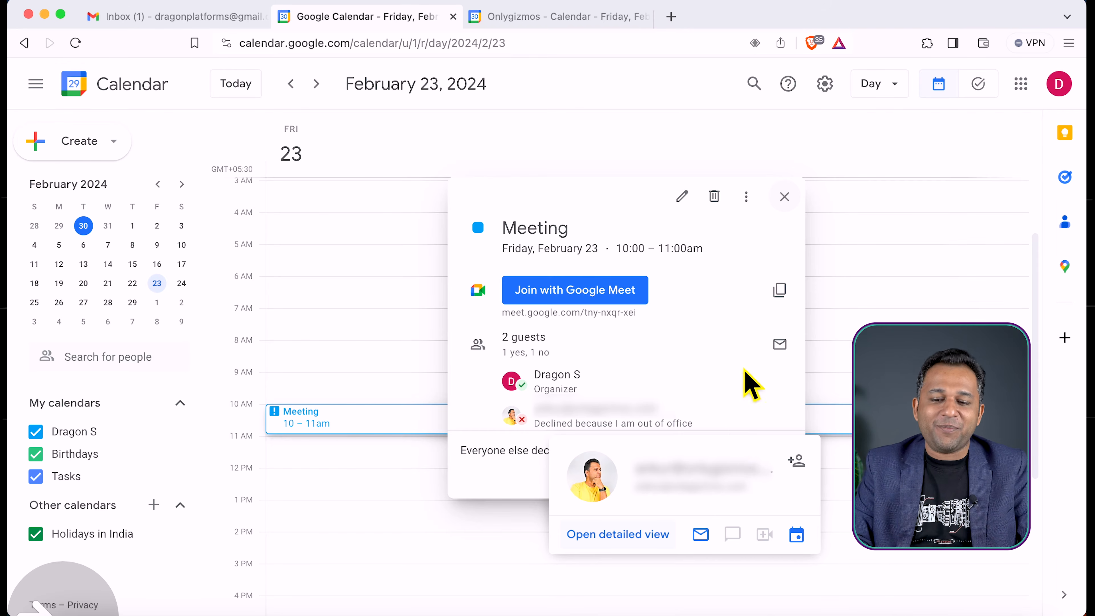
pyautogui.click(784, 197)
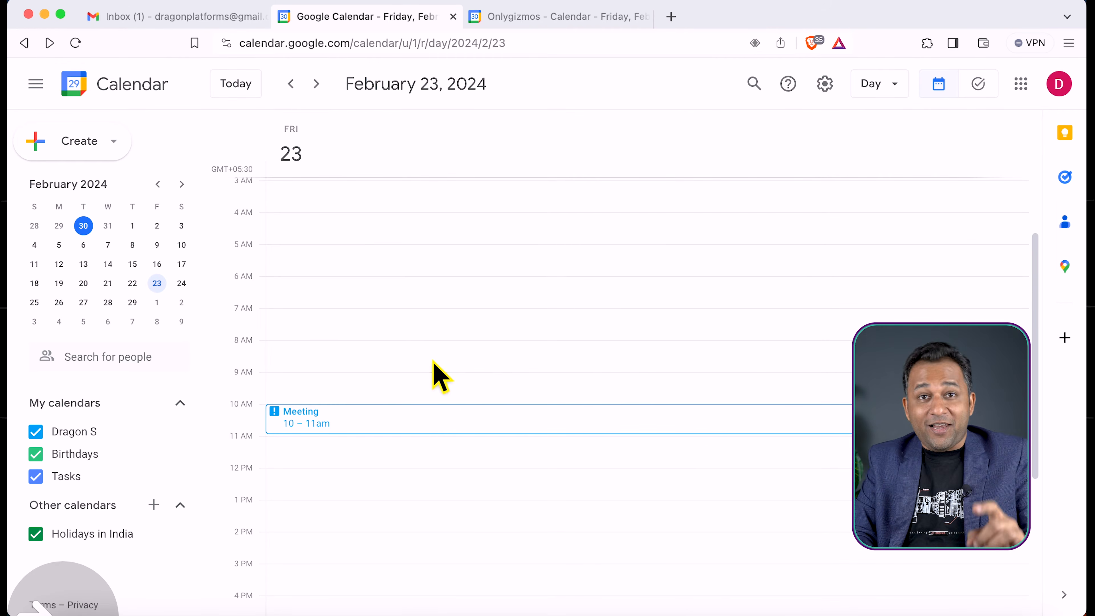
# Switch to the Onlygizmos calendar and open the details of the "Meeting" invitation at 10am
pyautogui.click(567, 18)
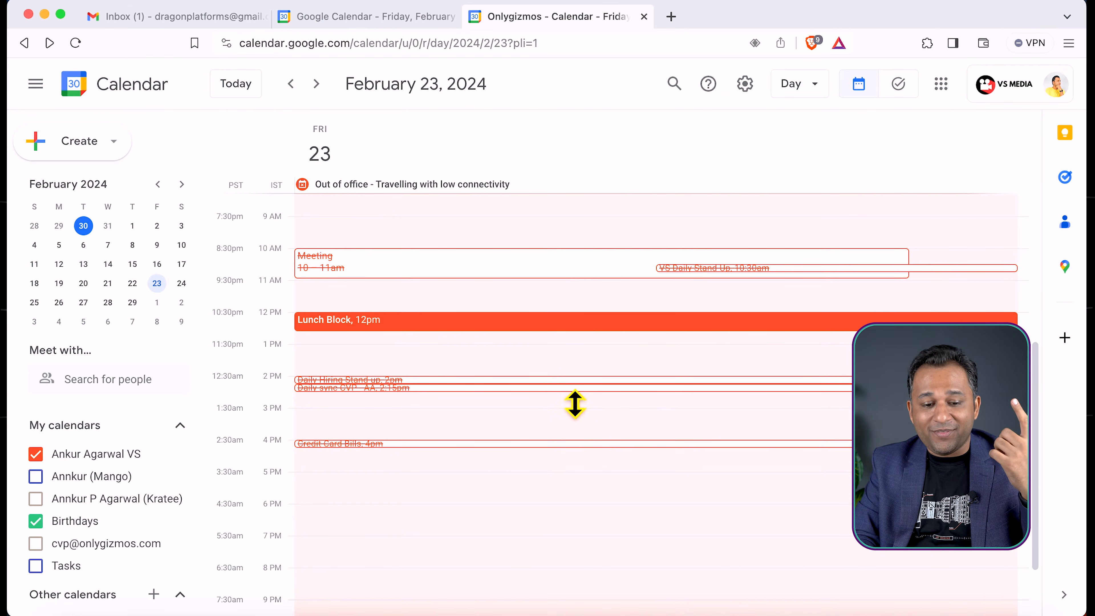
pyautogui.click(550, 274)
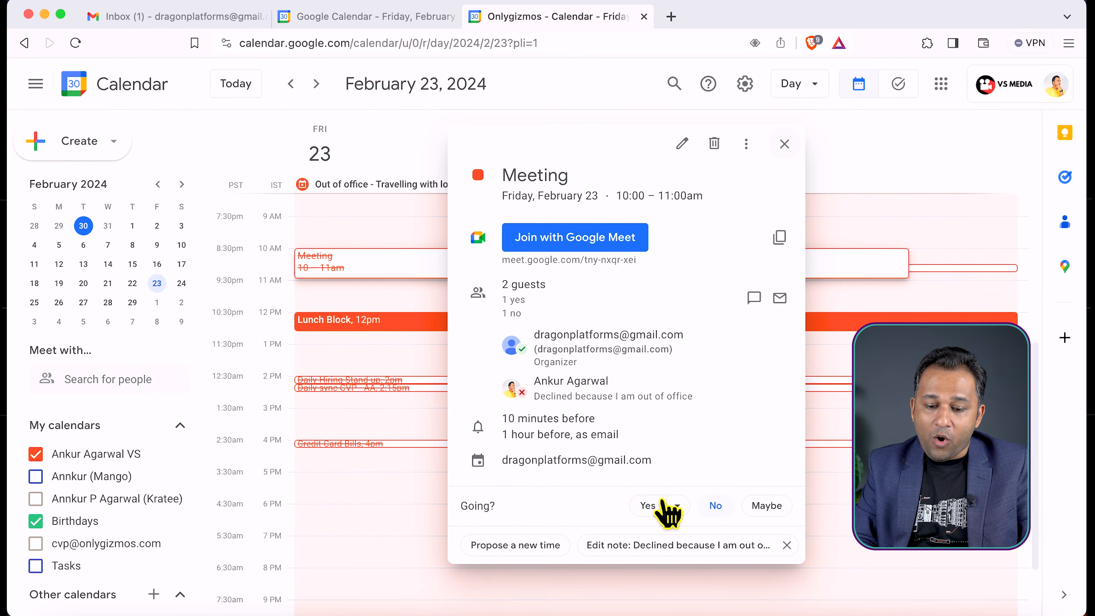
# Start a new time proposal for the declined "Meeting" invitation and set its start date to February 26, 2024
pyautogui.click(676, 493)
pyautogui.click(677, 493)
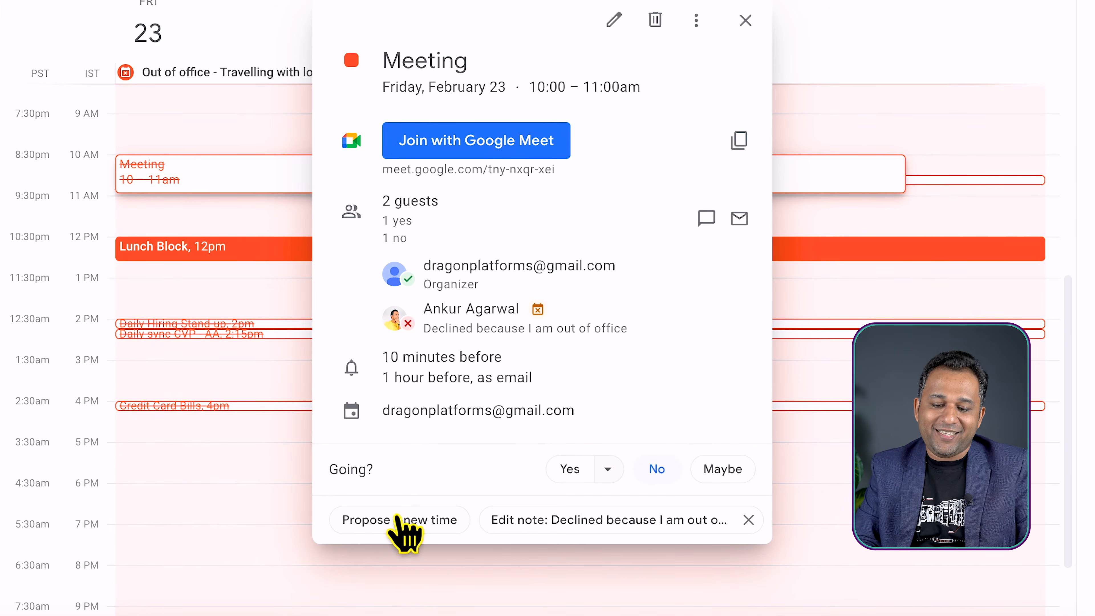
pyautogui.click(338, 526)
pyautogui.moveTo(421, 426)
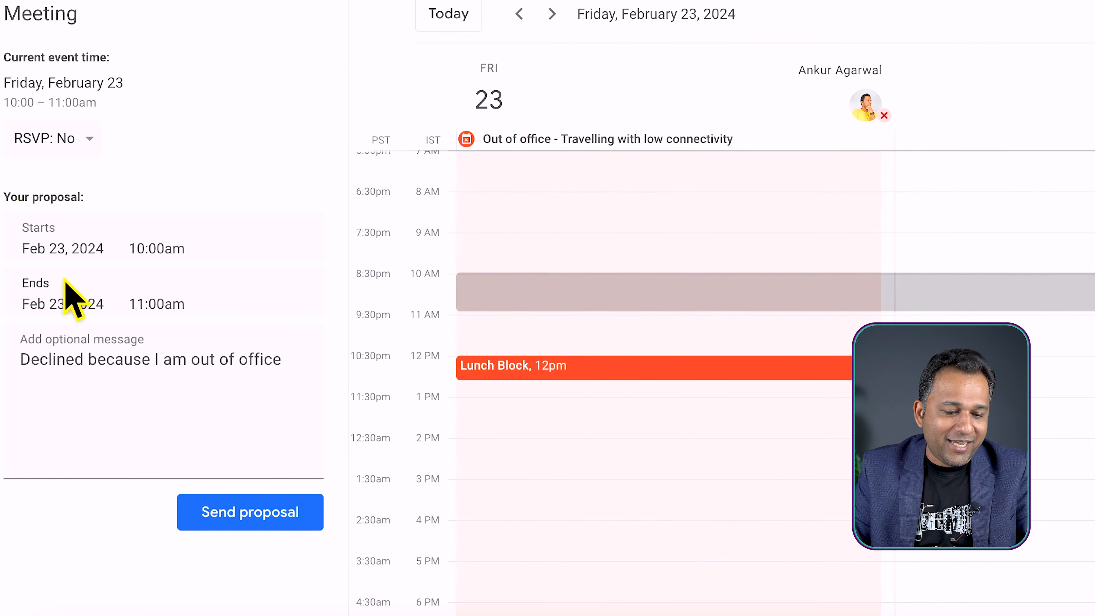
pyautogui.click(34, 249)
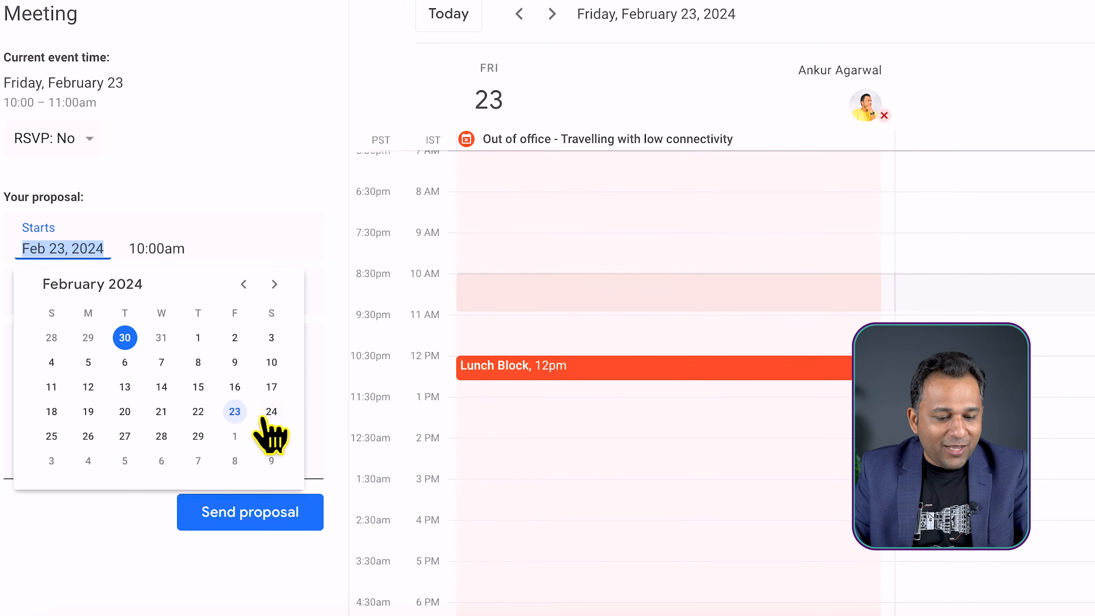
pyautogui.click(87, 436)
# Set the proposed meeting time to 11:00am to 11:25am and send the proposal to the organizer
pyautogui.moveTo(680, 270); pyautogui.dragTo(695, 318)
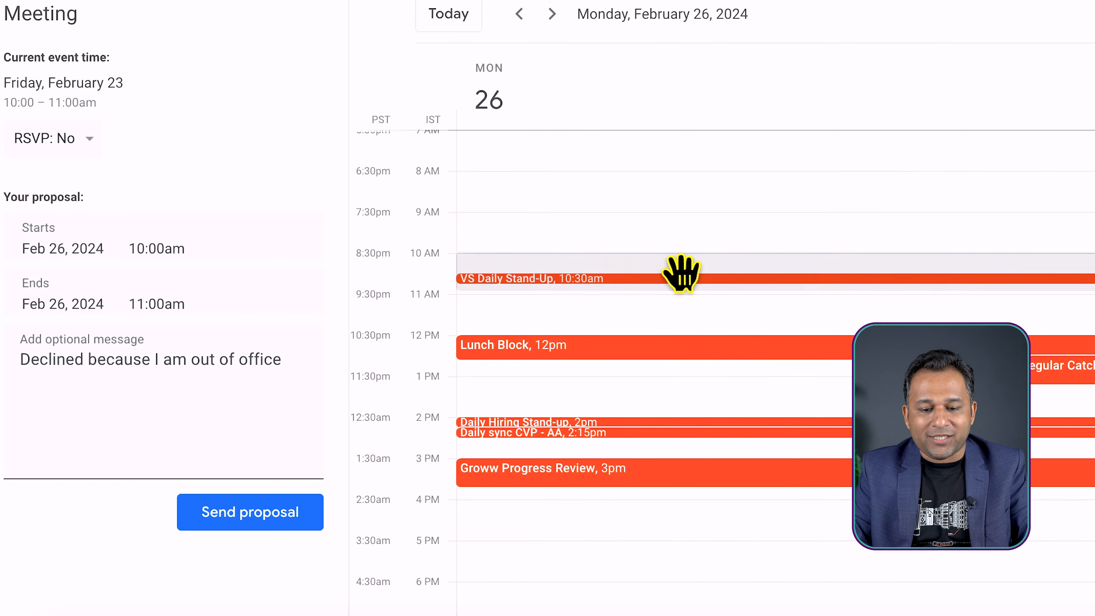
pyautogui.moveTo(637, 343); pyautogui.dragTo(633, 358)
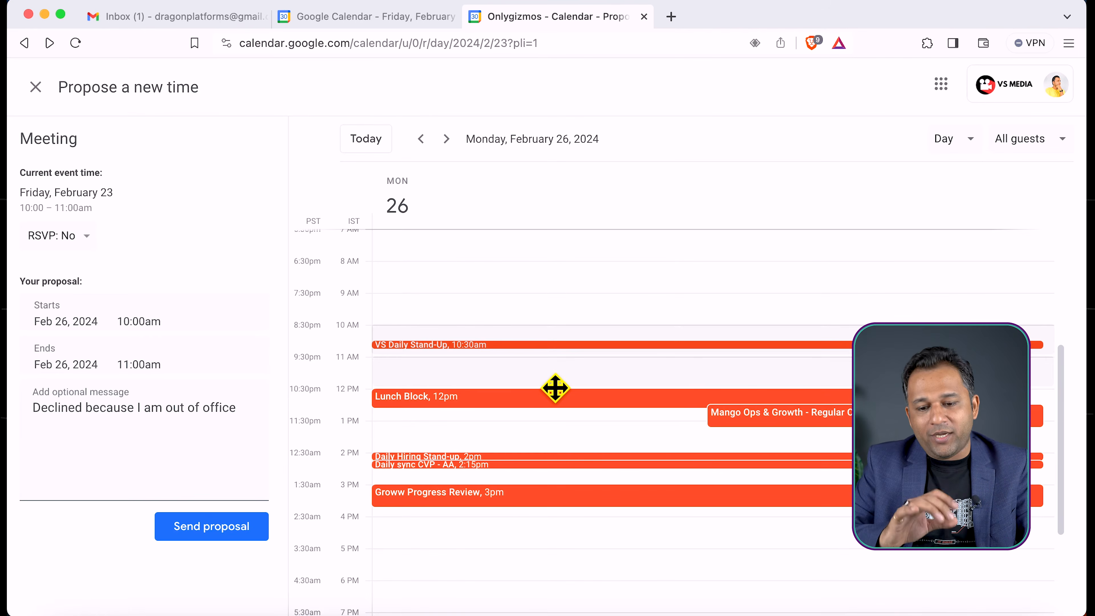
pyautogui.moveTo(555, 388); pyautogui.dragTo(542, 373)
pyautogui.click(542, 374)
pyautogui.moveTo(594, 404); pyautogui.dragTo(628, 372)
pyautogui.click(149, 324)
pyautogui.click(153, 352)
pyautogui.click(151, 366)
pyautogui.click(192, 468)
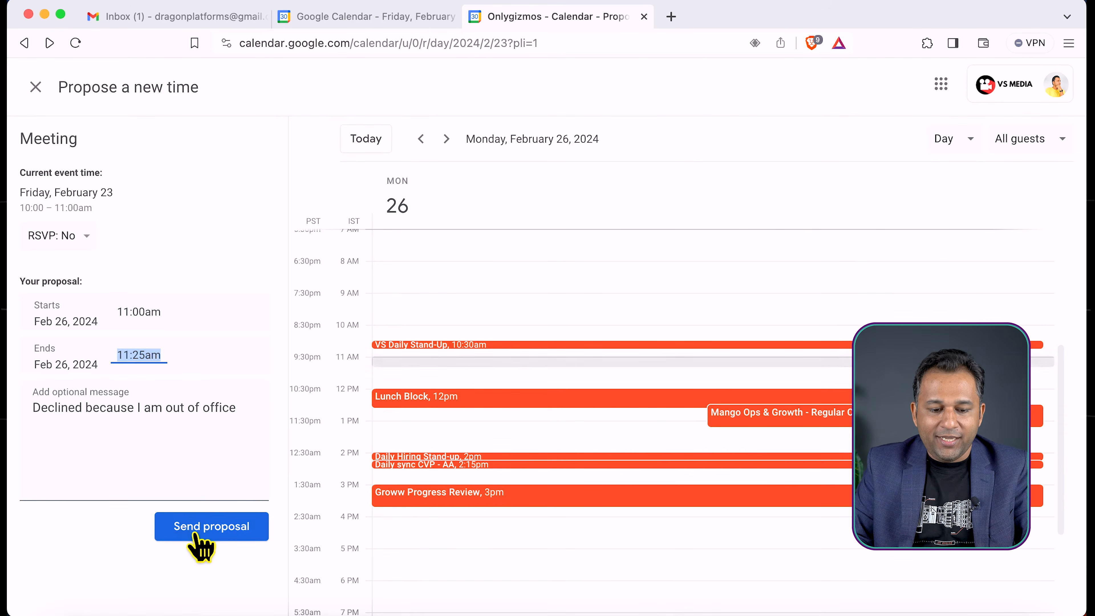
pyautogui.click(212, 526)
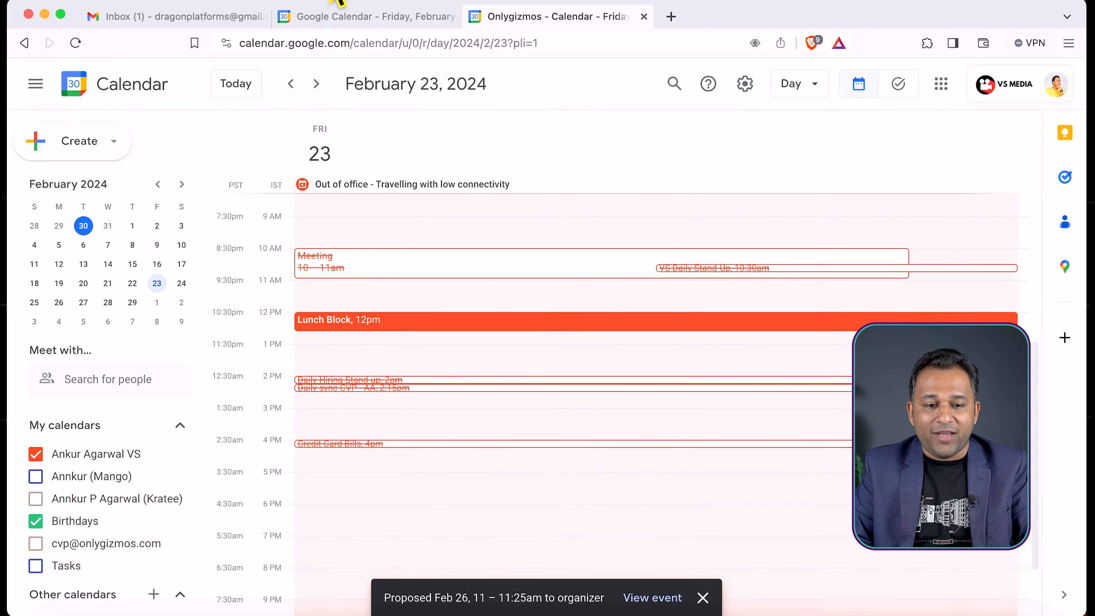
# Switch to the organizer's Gmail inbox and archive the "Declined: Meeting" email
pyautogui.click(205, 18)
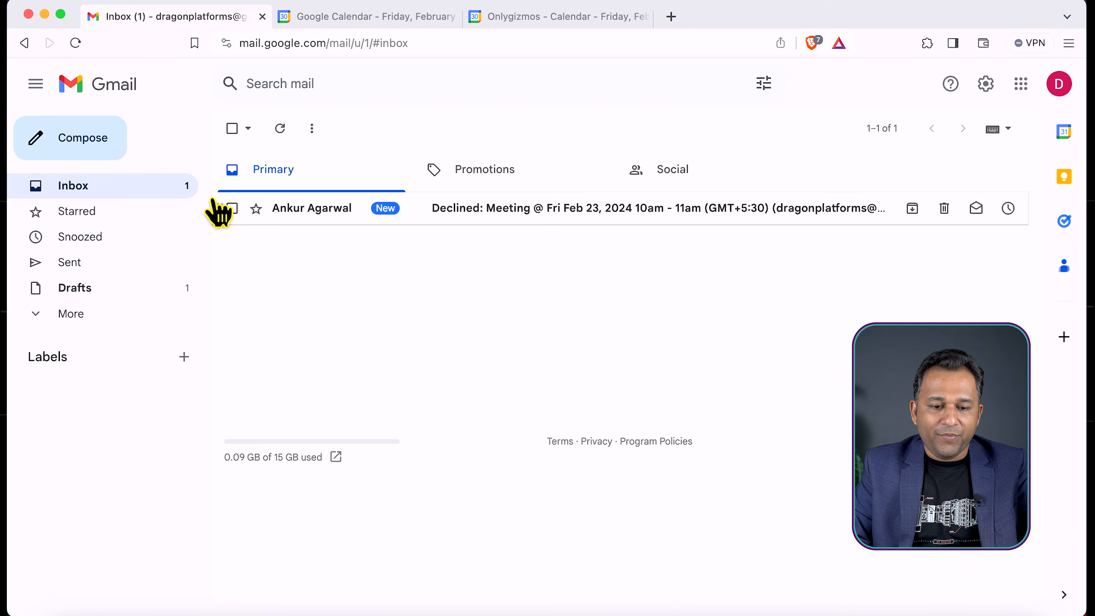
pyautogui.click(232, 208)
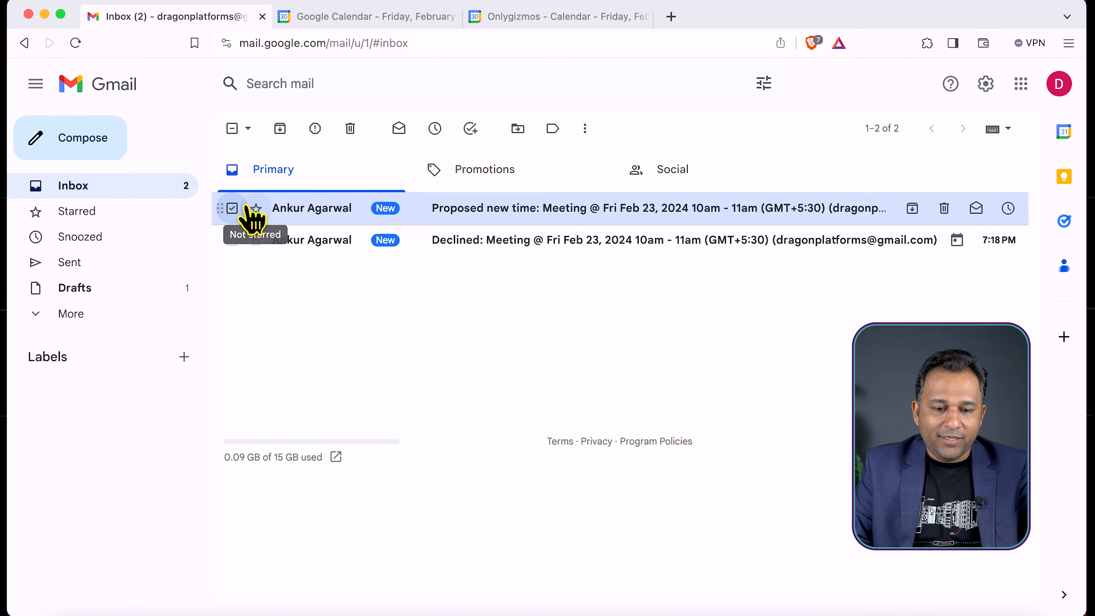
pyautogui.click(232, 207)
pyautogui.click(232, 240)
pyautogui.click(294, 125)
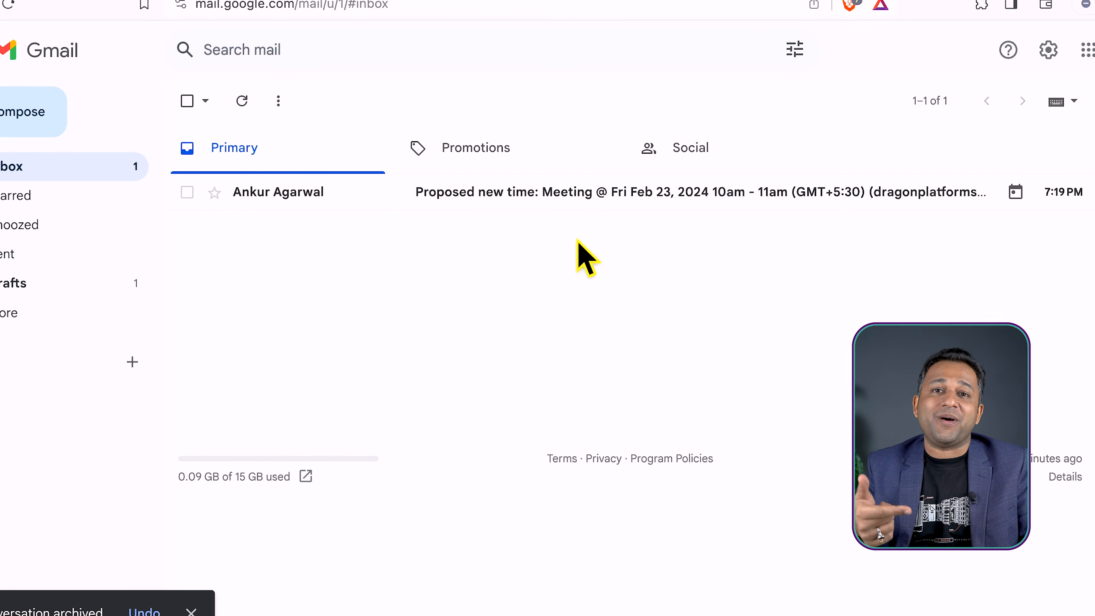
# Open the "Proposed new time: Meeting" email and accept the proposed time
pyautogui.click(553, 199)
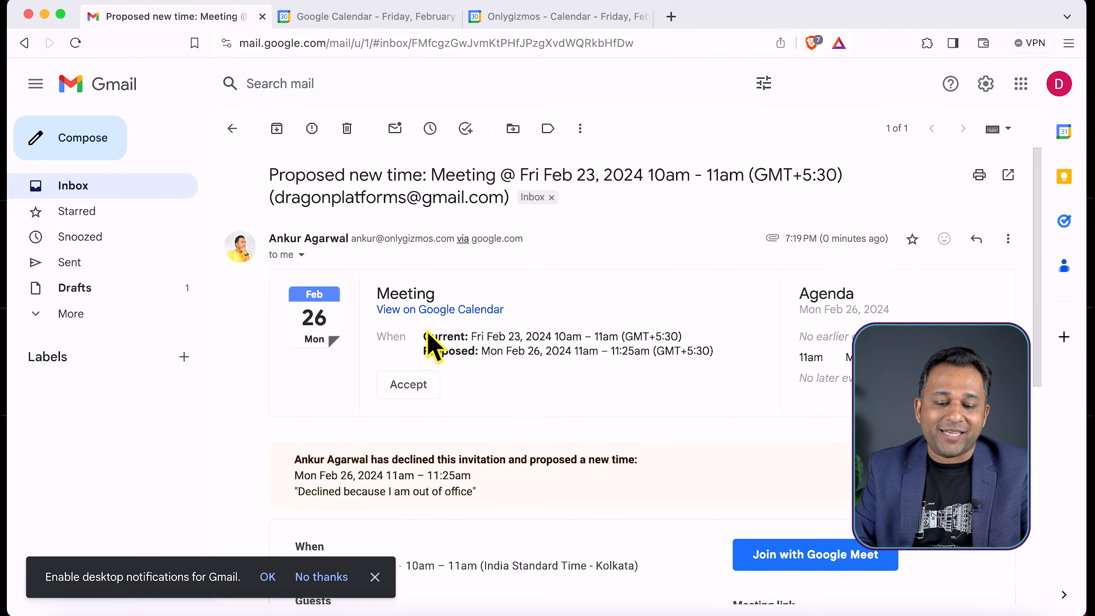
pyautogui.click(404, 386)
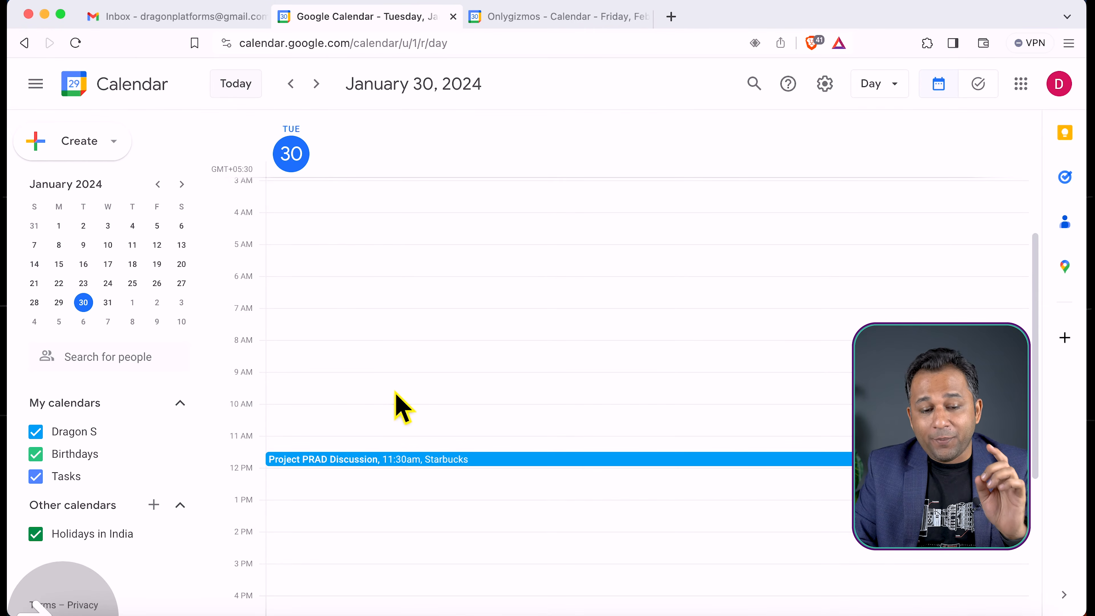
# Start a new untitled event for 1:00pm to 2:00pm on January 30 in Google Calendar and open its full options
pyautogui.scroll(-3, 391, 403)
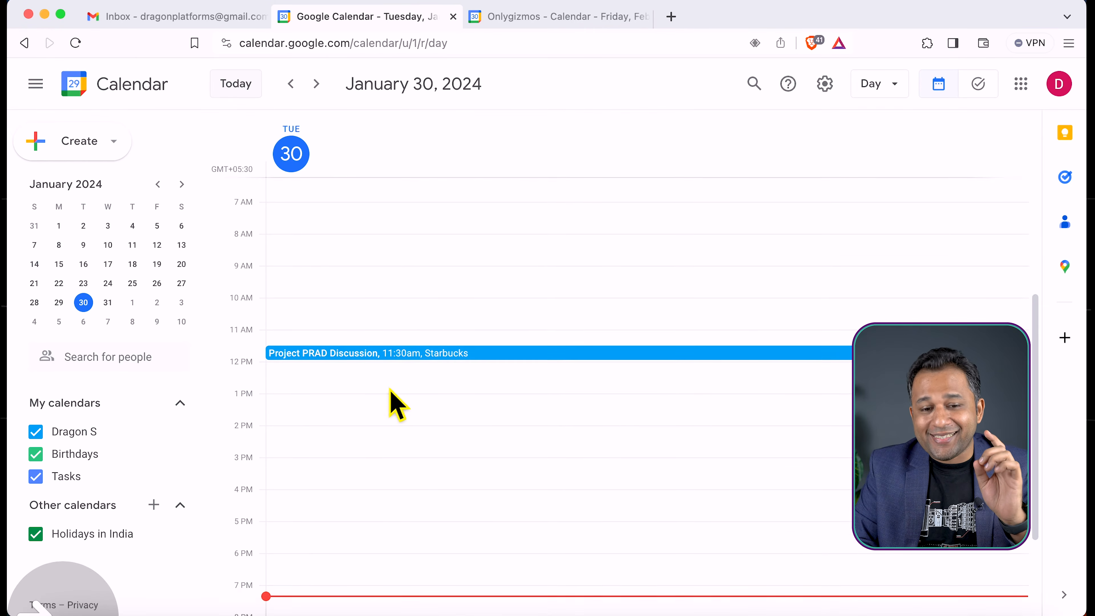
pyautogui.click(351, 391)
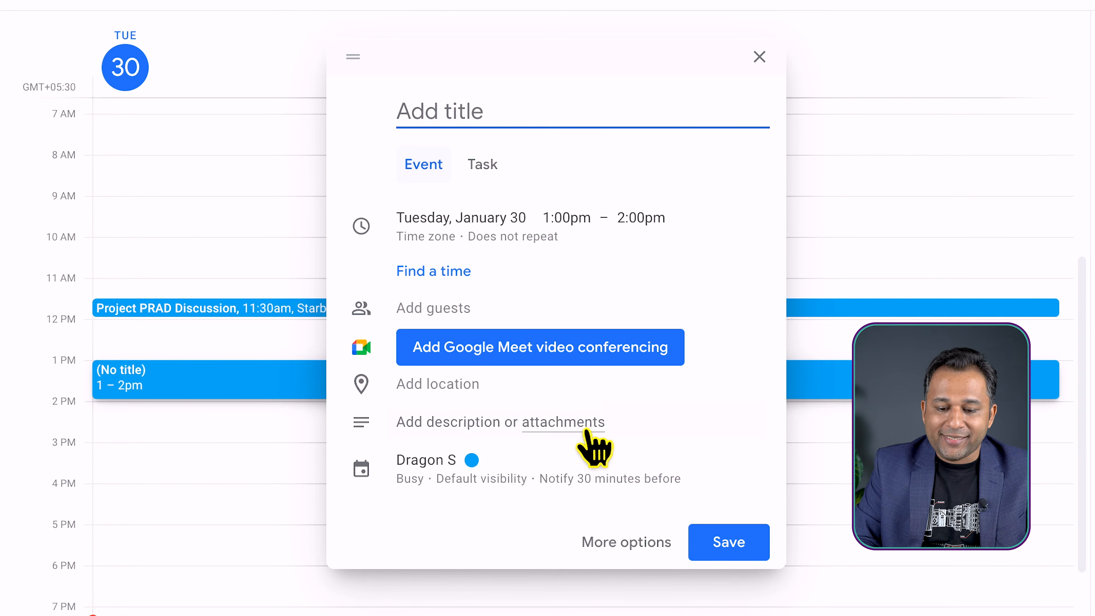
pyautogui.click(627, 542)
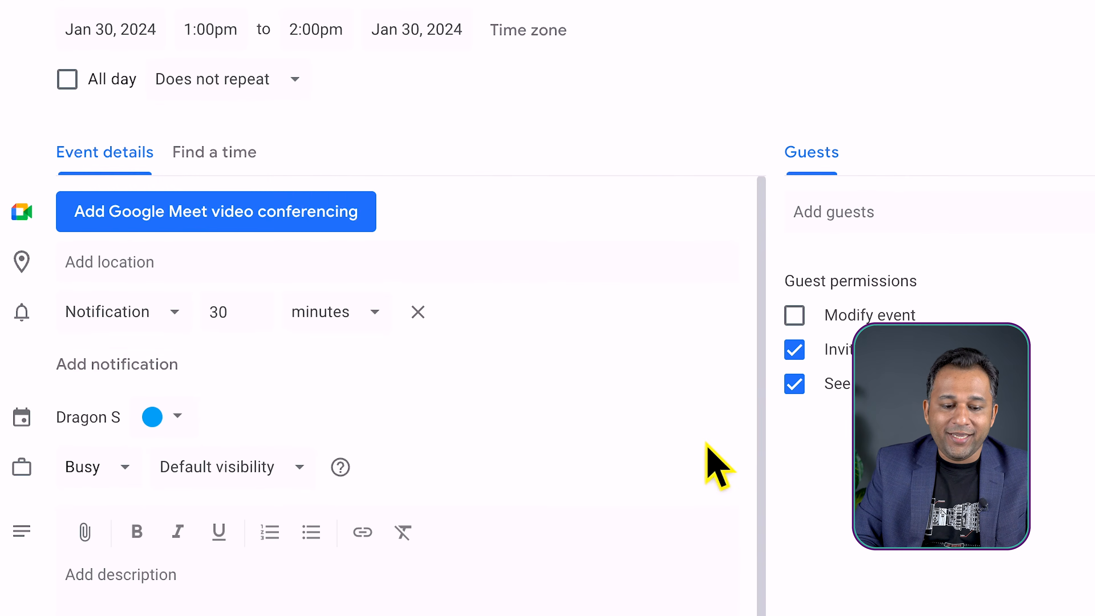
pyautogui.scroll(-1, 281, 417)
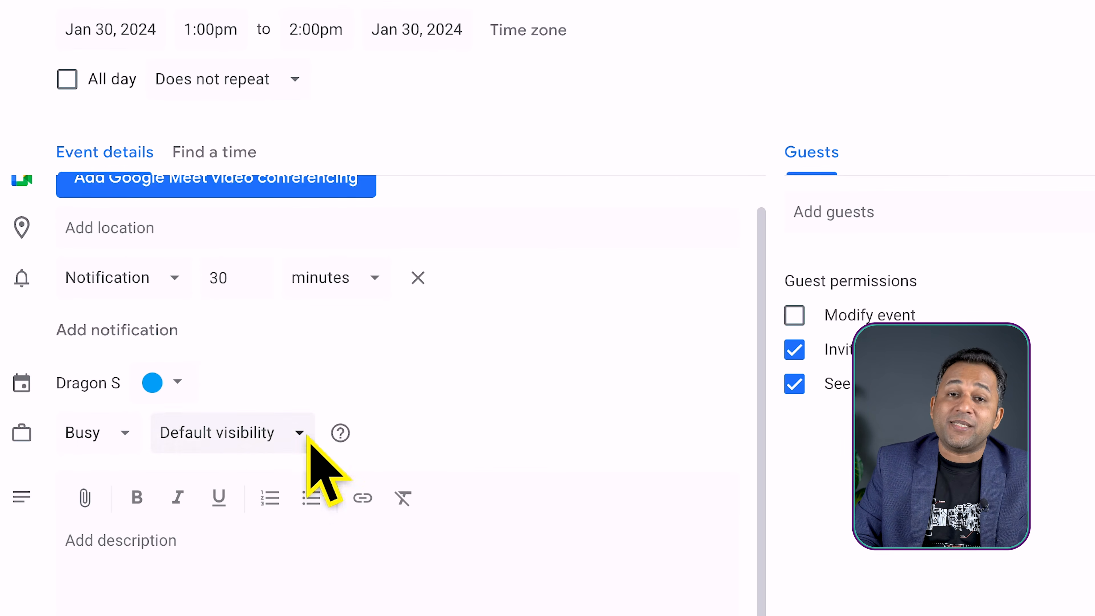
# Set the new event's availability to Free, and return it to Busy
pyautogui.click(122, 434)
pyautogui.click(440, 389)
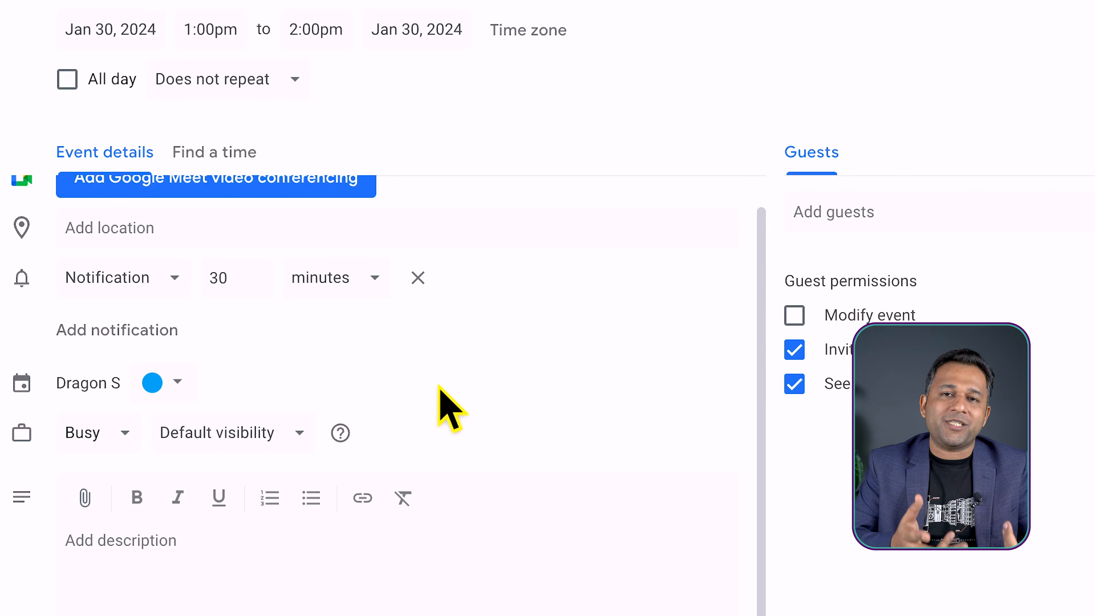
pyautogui.click(96, 433)
pyautogui.click(99, 524)
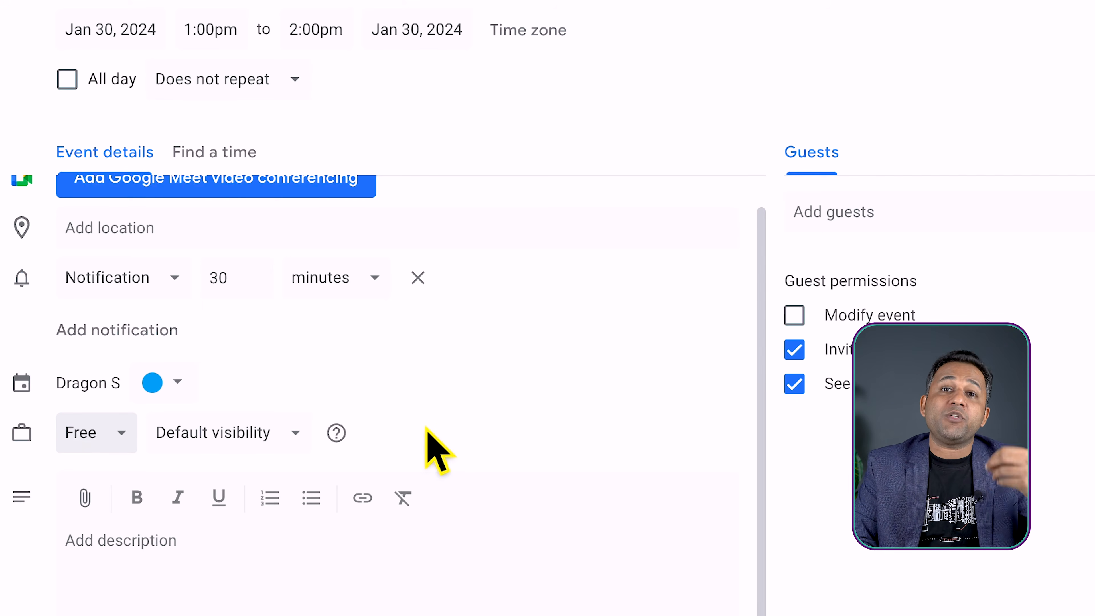
pyautogui.click(123, 437)
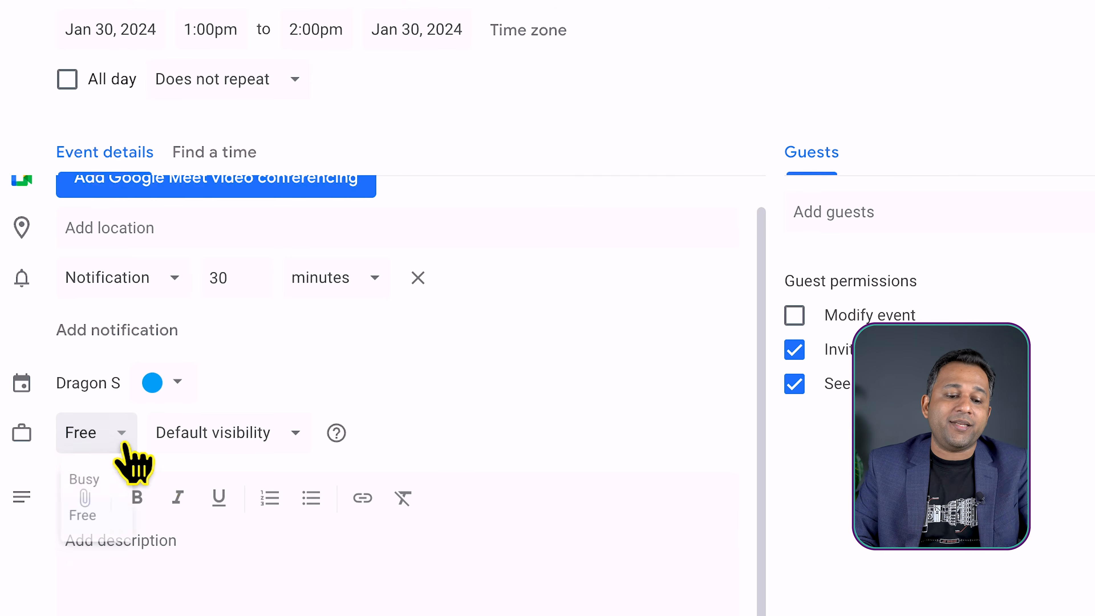
pyautogui.click(104, 485)
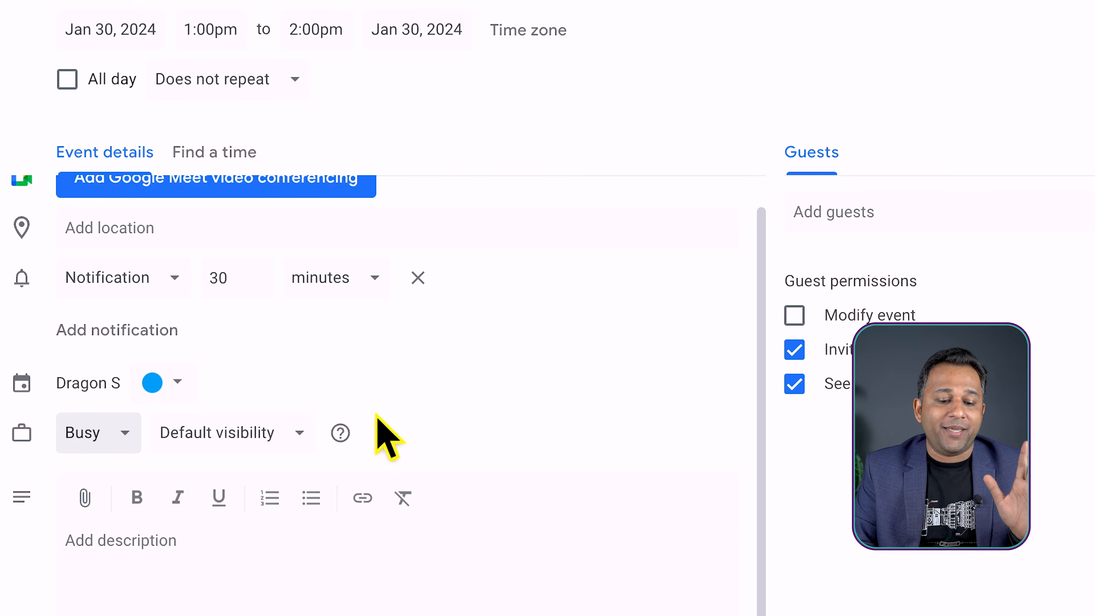
# Review the event's visibility choices, set it to Private, and return it to Default visibility
pyautogui.click(269, 443)
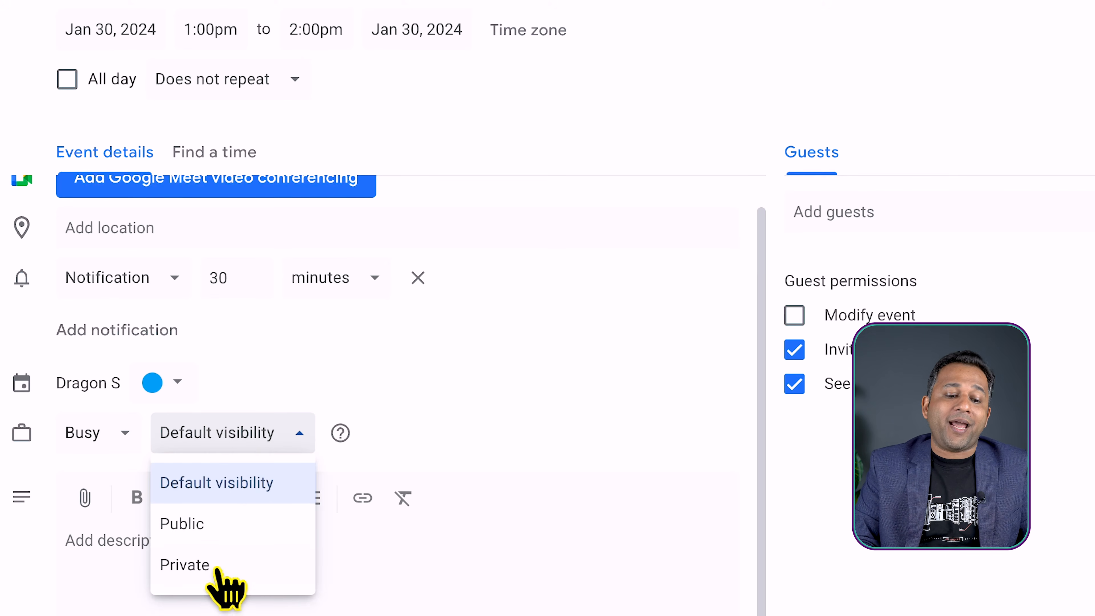
pyautogui.click(455, 380)
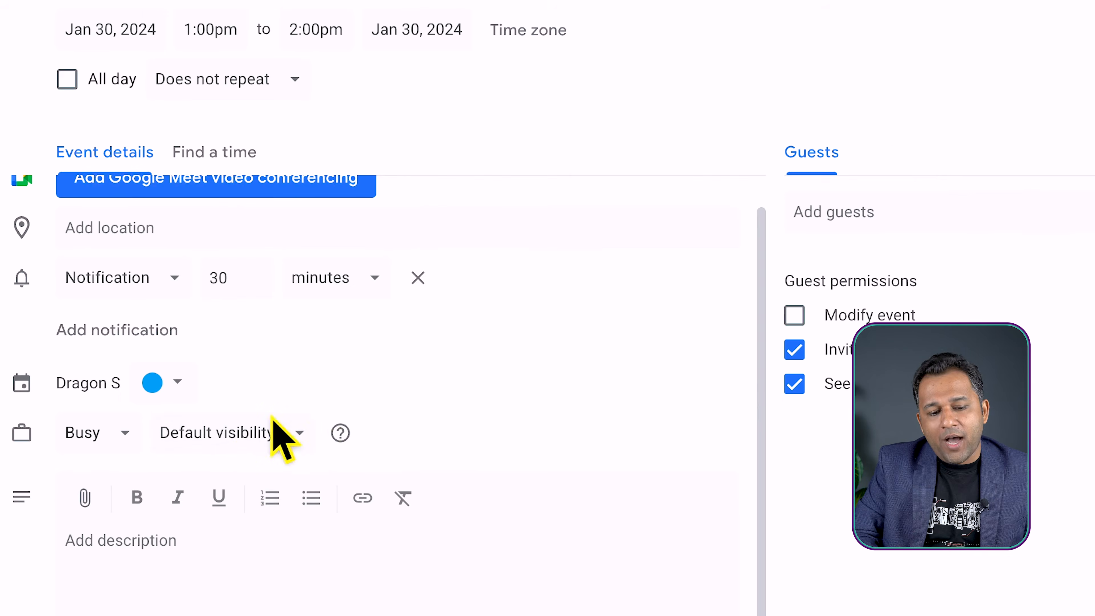
pyautogui.click(255, 432)
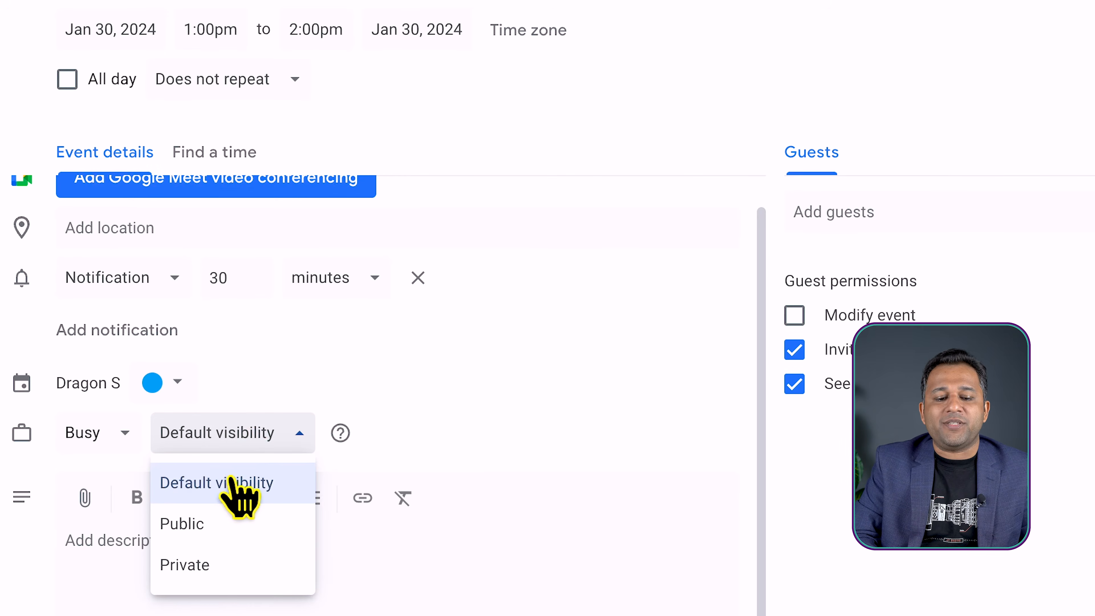
pyautogui.click(198, 570)
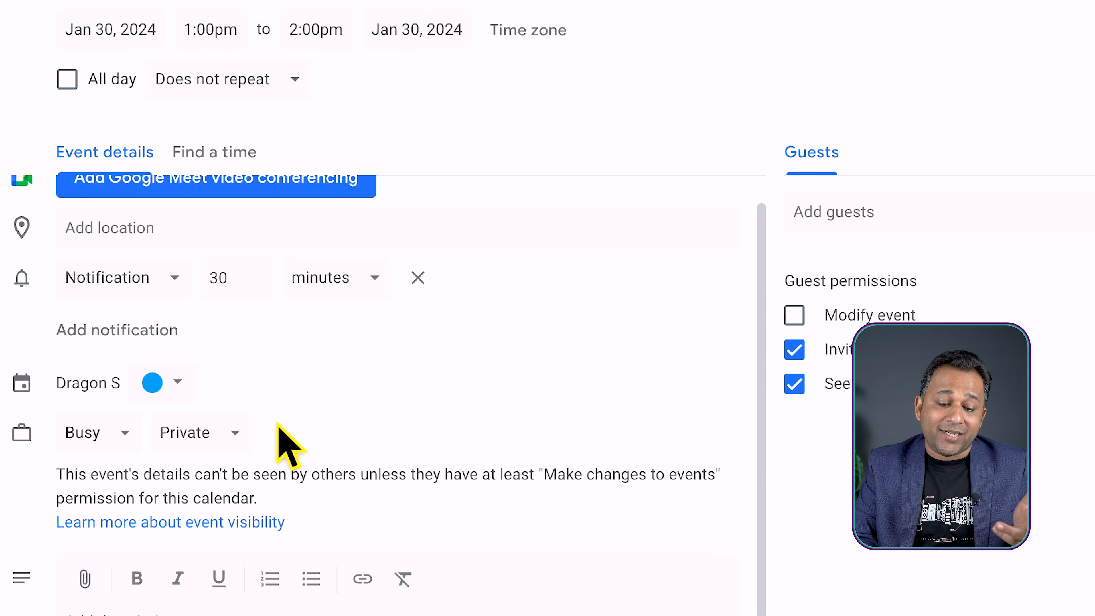
pyautogui.click(192, 434)
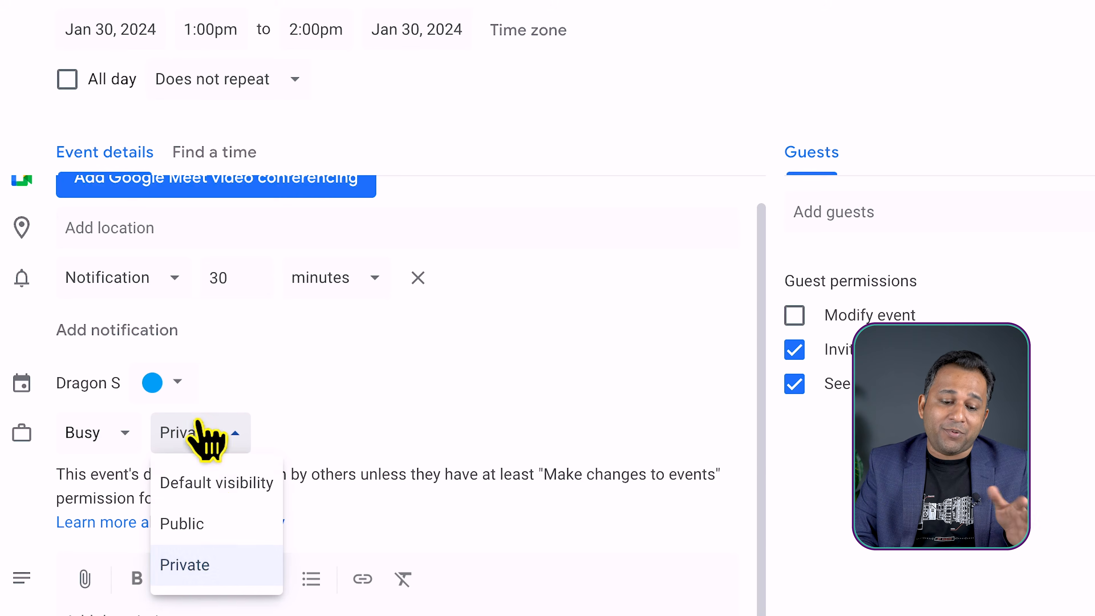
pyautogui.click(226, 485)
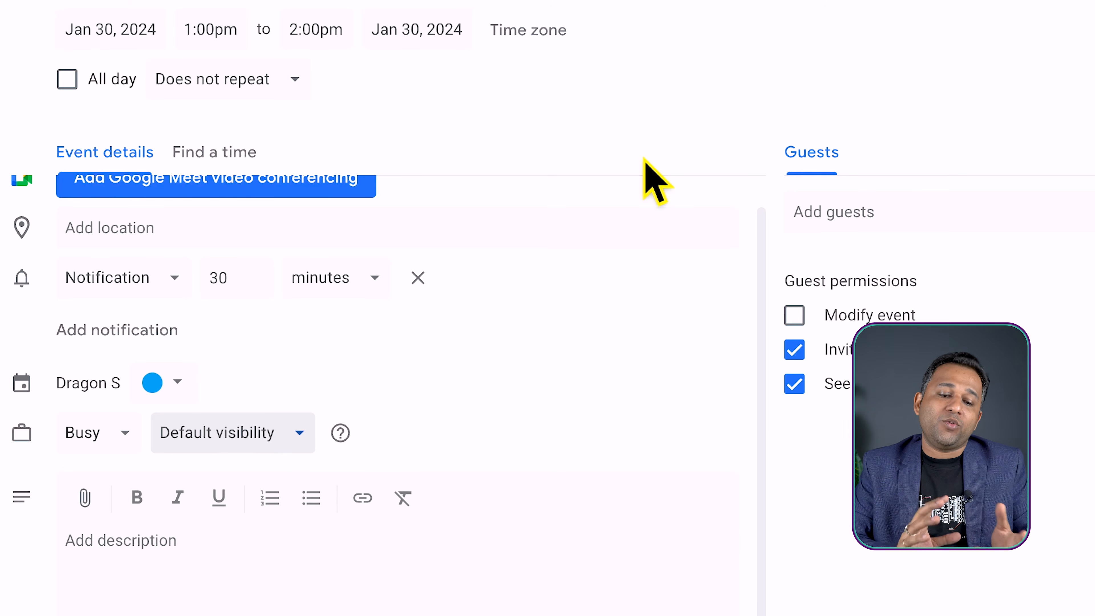
# Set the 1:00pm event's visibility to Private
pyautogui.click(255, 431)
pyautogui.click(483, 399)
pyautogui.click(244, 436)
pyautogui.click(240, 563)
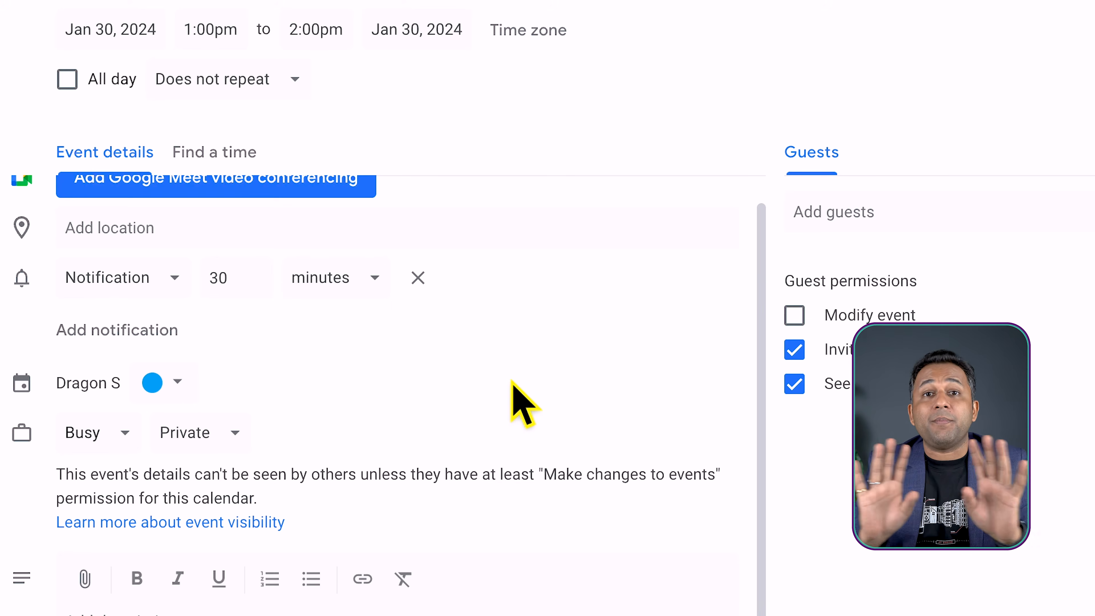
pyautogui.click(212, 432)
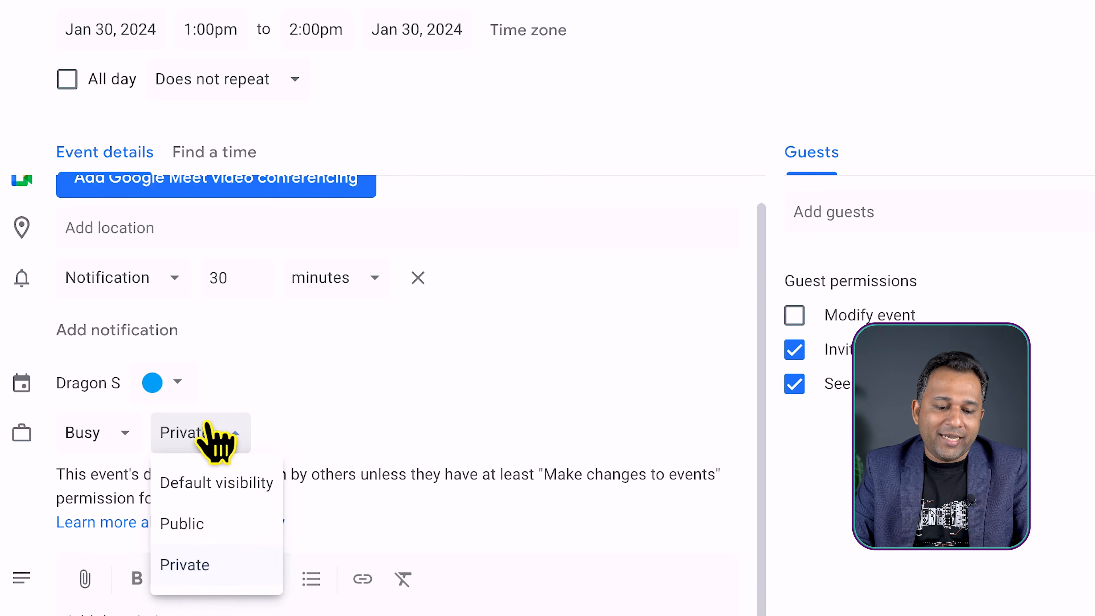
pyautogui.click(215, 568)
pyautogui.click(395, 357)
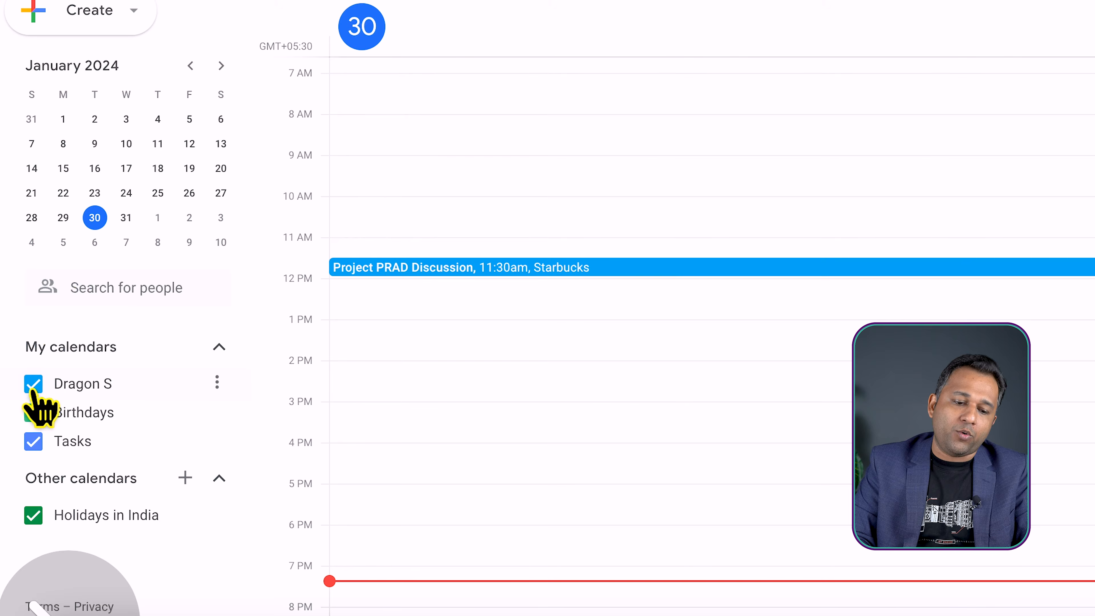
# Open the settings of the account's main calendar and examine its event access permissions and sharing with specific people or groups
pyautogui.click(218, 381)
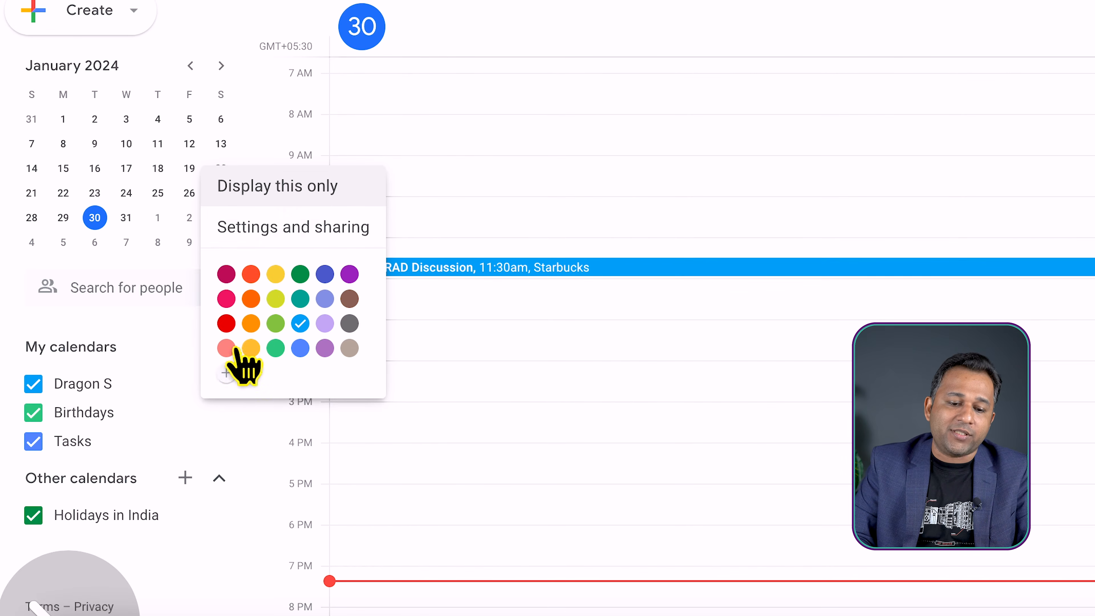
pyautogui.click(259, 227)
pyautogui.scroll(-6, 946, 215)
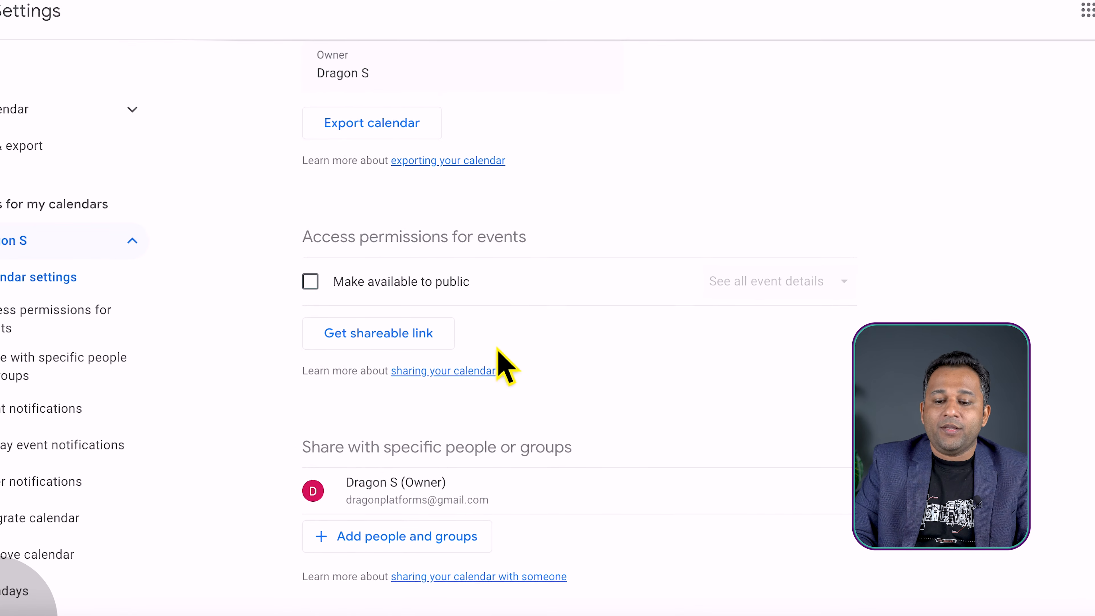
pyautogui.scroll(-1, 502, 396)
pyautogui.moveTo(315, 202); pyautogui.dragTo(521, 223)
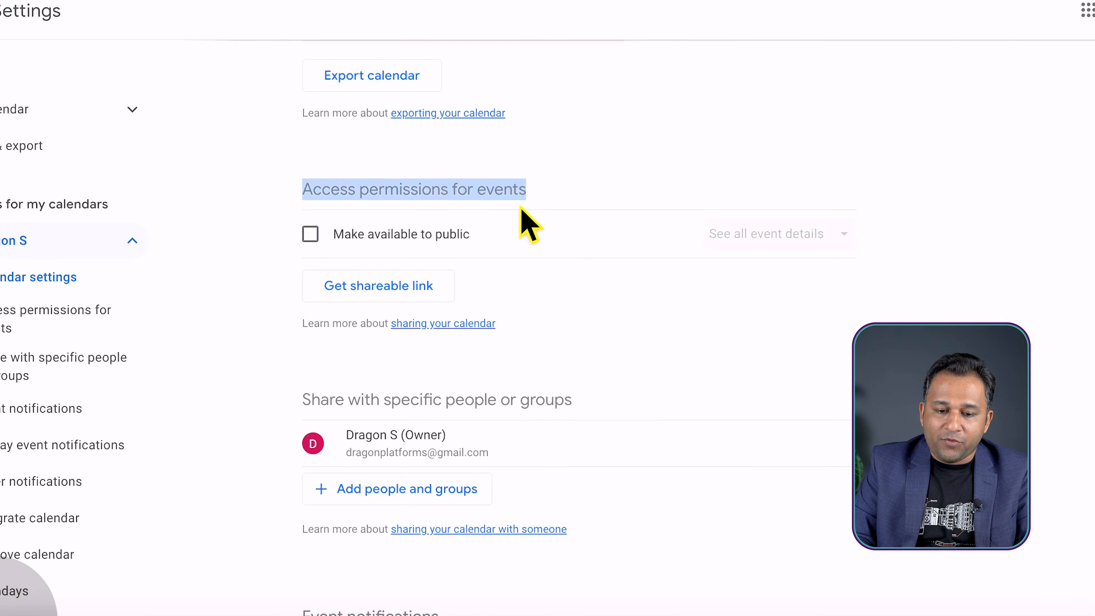
pyautogui.click(557, 192)
pyautogui.scroll(-5, 557, 192)
pyautogui.moveTo(306, 178); pyautogui.dragTo(597, 201)
pyautogui.click(415, 185)
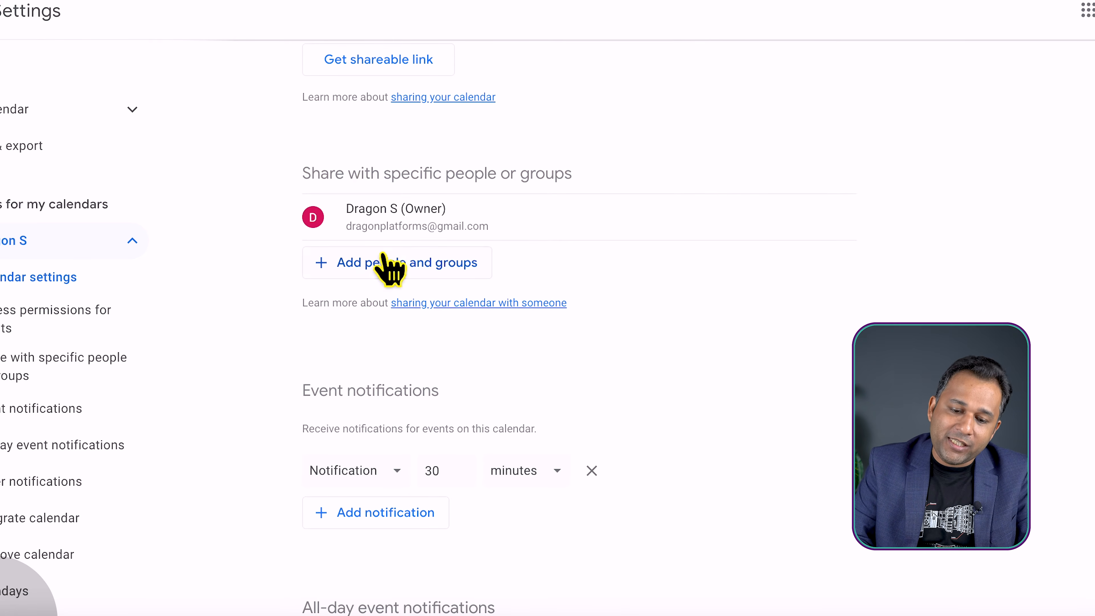
# Start sharing the main calendar with specific people and add the recipient's e-mail address
pyautogui.click(378, 265)
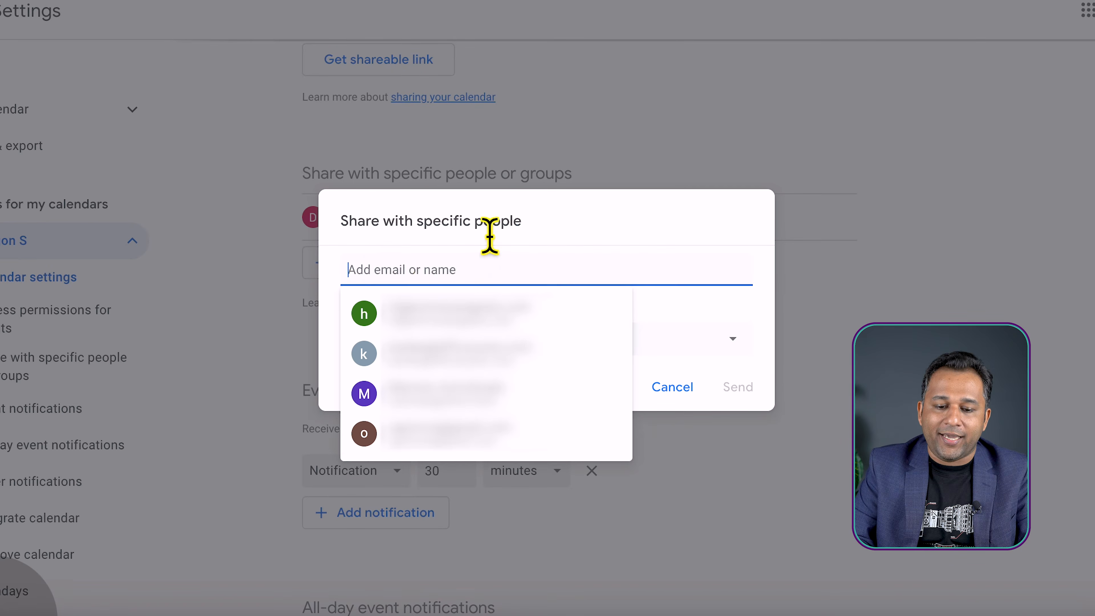
pyautogui.hotkey('ctrl', 'v')
pyautogui.click(484, 319)
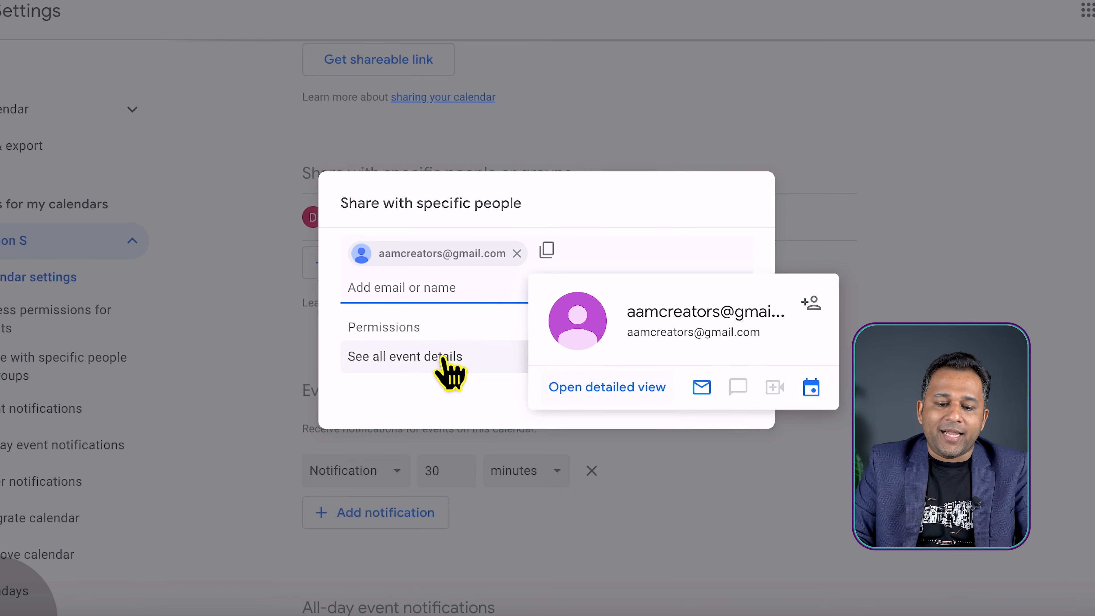
# Review the permission levels, keep See all event details for the recipient, and send the sharing invitation
pyautogui.click(402, 399)
pyautogui.click(459, 356)
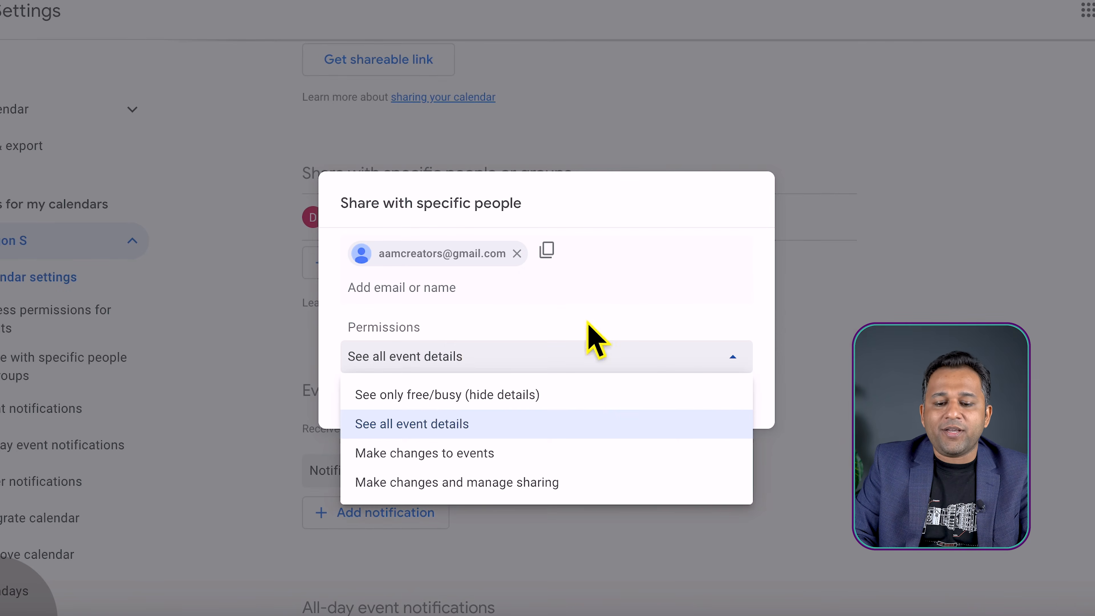
pyautogui.click(599, 345)
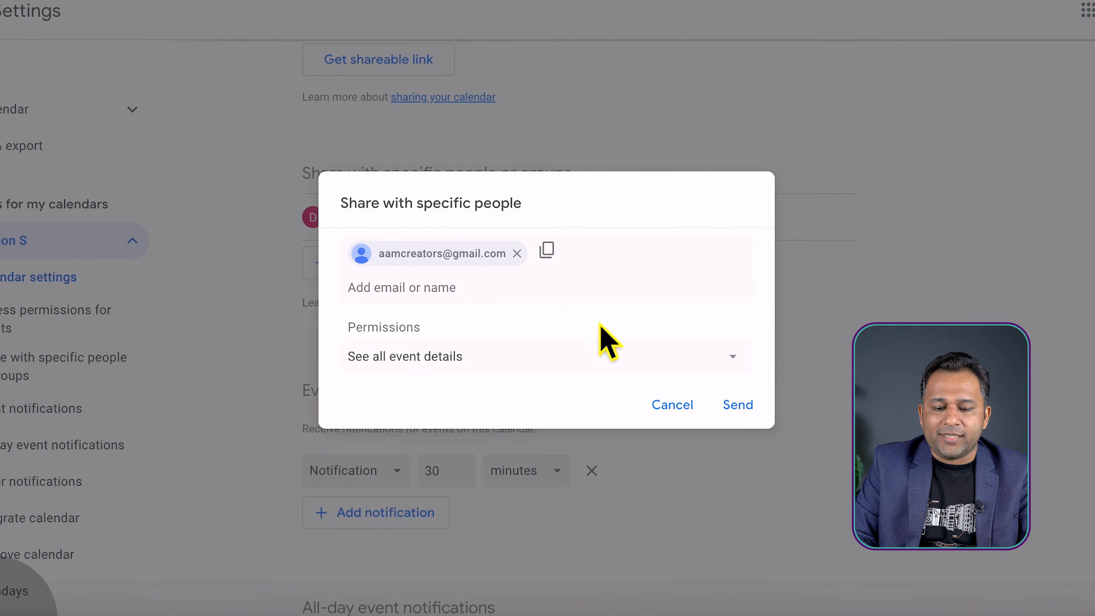
pyautogui.click(477, 363)
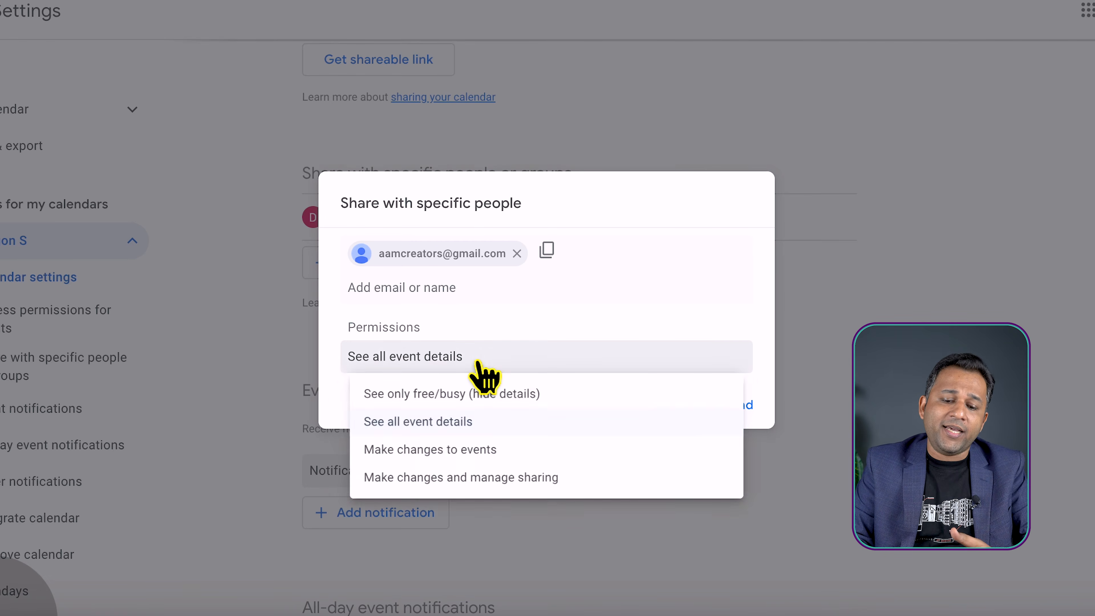
pyautogui.click(435, 429)
pyautogui.click(738, 408)
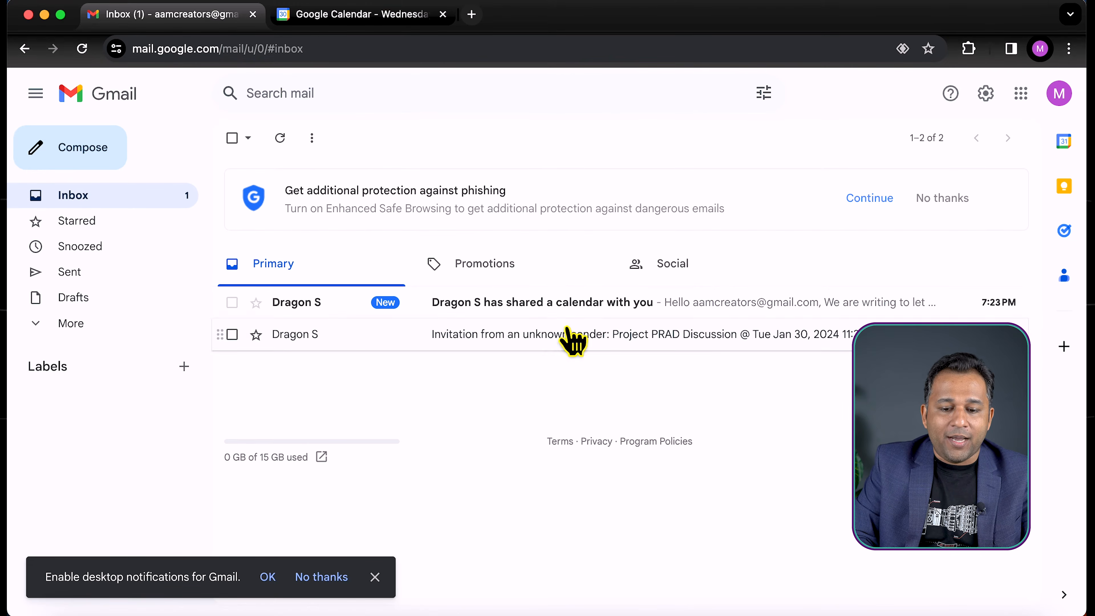
# Open the shared-calendar e-mail in the recipient's Gmail inbox and add the shared calendar to their Google Calendar
pyautogui.click(511, 310)
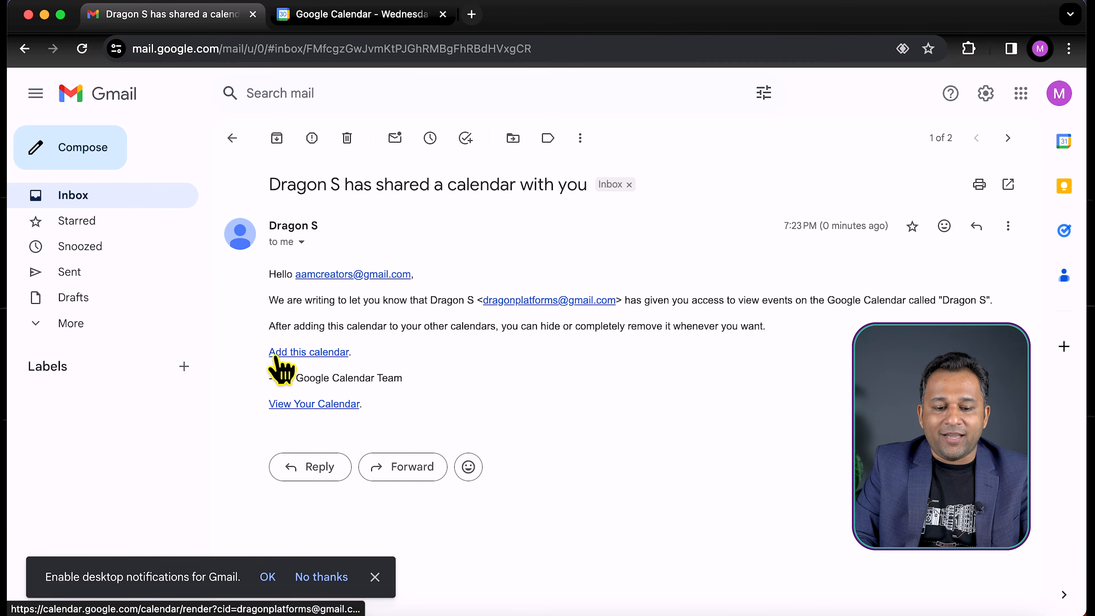
pyautogui.click(308, 354)
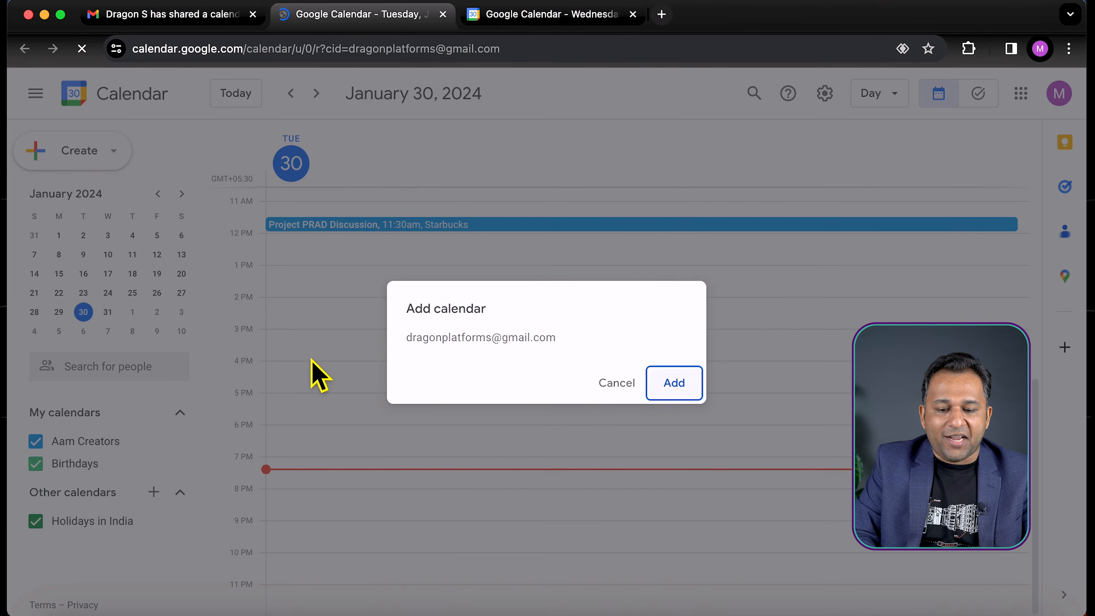
pyautogui.click(677, 383)
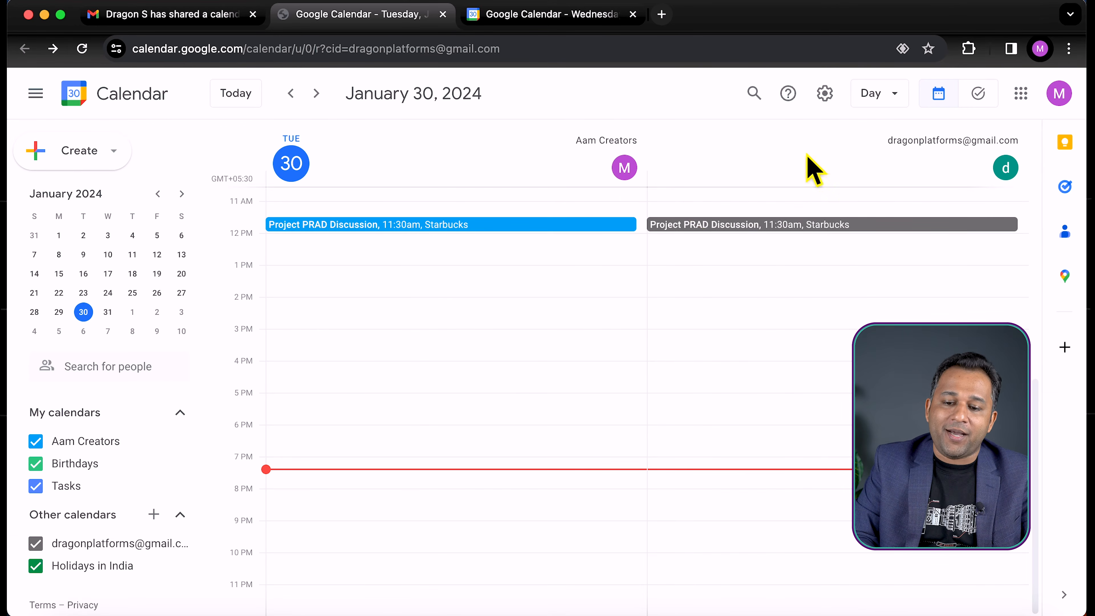
# Toggle the newly added shared calendar off and back on in the recipient's calendar view
pyautogui.click(33, 503)
pyautogui.click(33, 503)
pyautogui.click(33, 502)
pyautogui.click(33, 503)
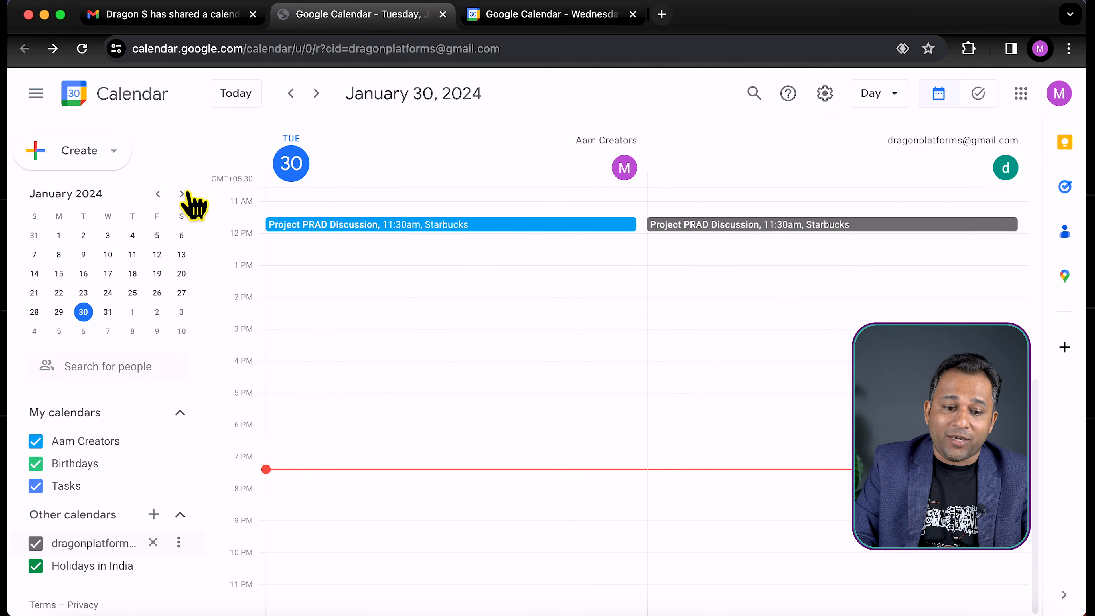
# Go to February 26, 2024 in the recipient's calendar and check the details of the shared calendar's 11am Meeting
pyautogui.click(149, 313)
pyautogui.click(181, 193)
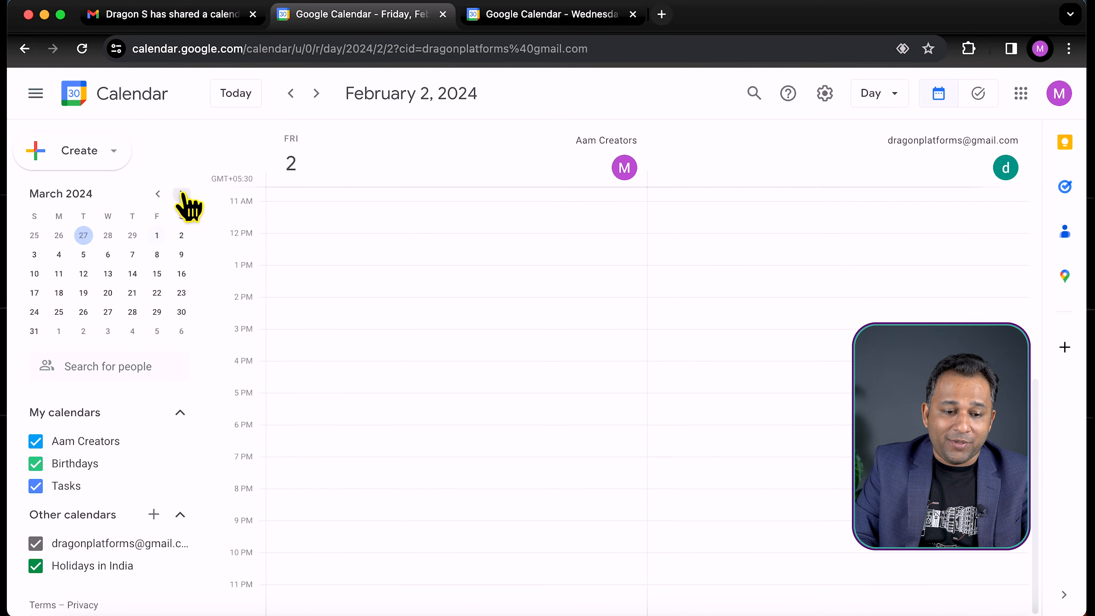
pyautogui.click(157, 193)
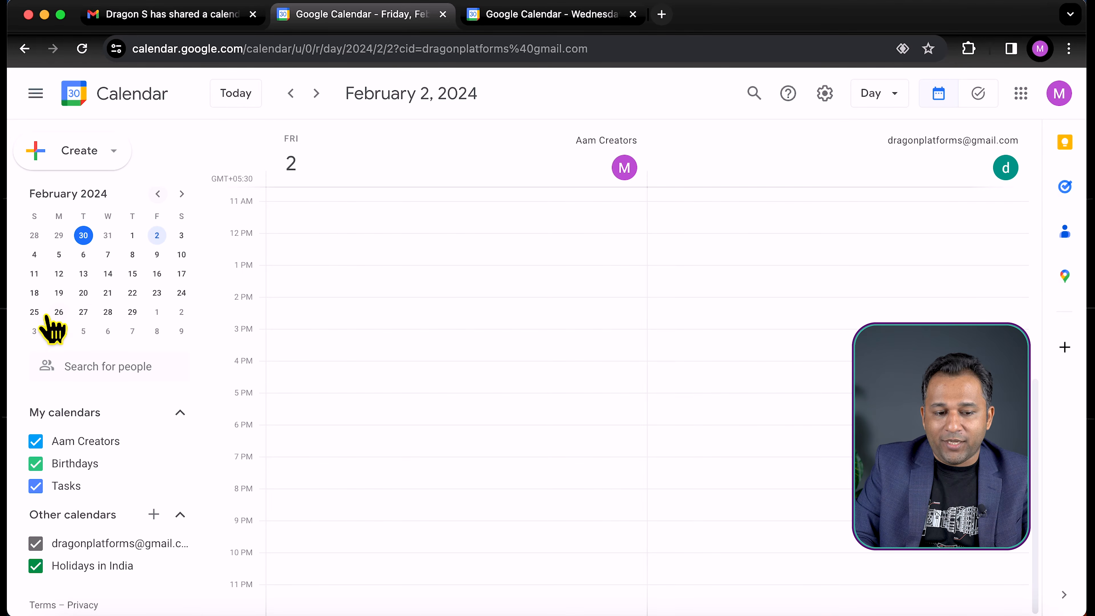
pyautogui.click(59, 312)
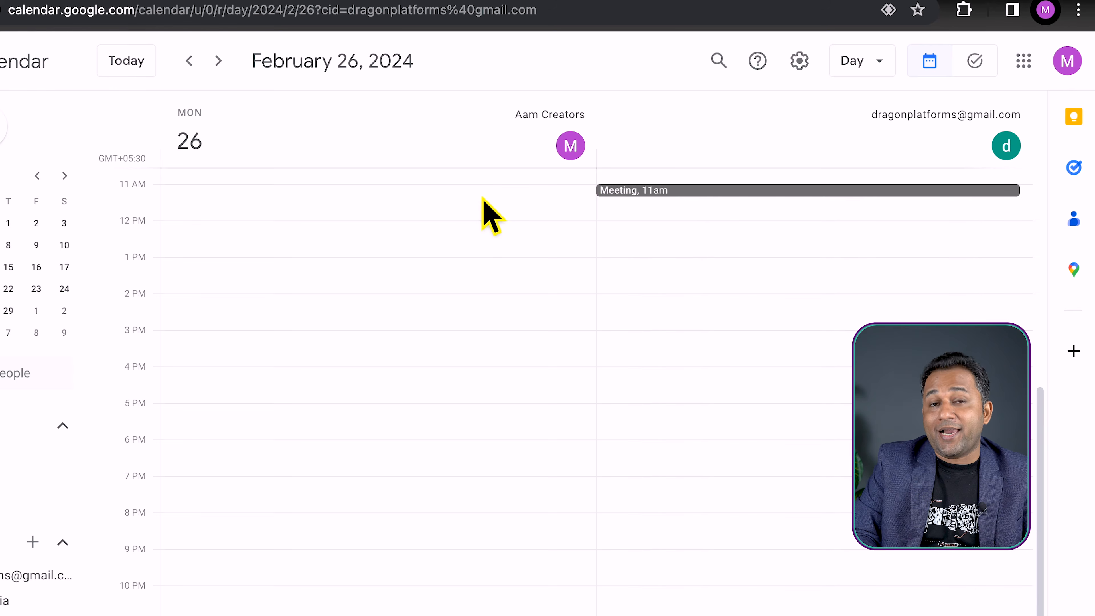
pyautogui.click(740, 192)
pyautogui.click(726, 224)
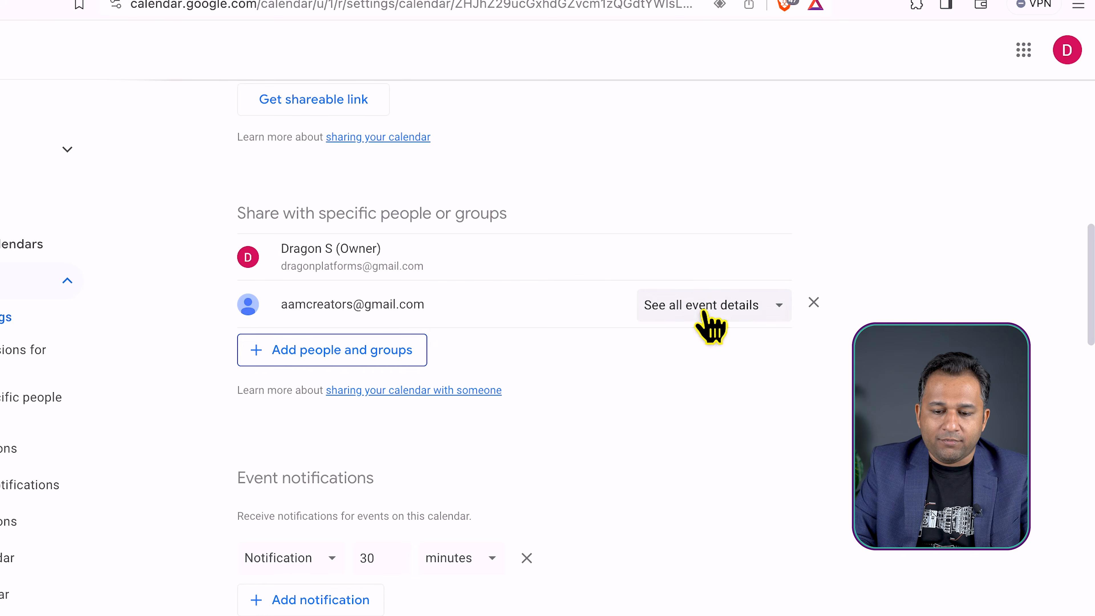
# Set the recipient's permission to See only free/busy (hide details), and open the shared 11am event in their reloaded calendar
pyautogui.click(705, 309)
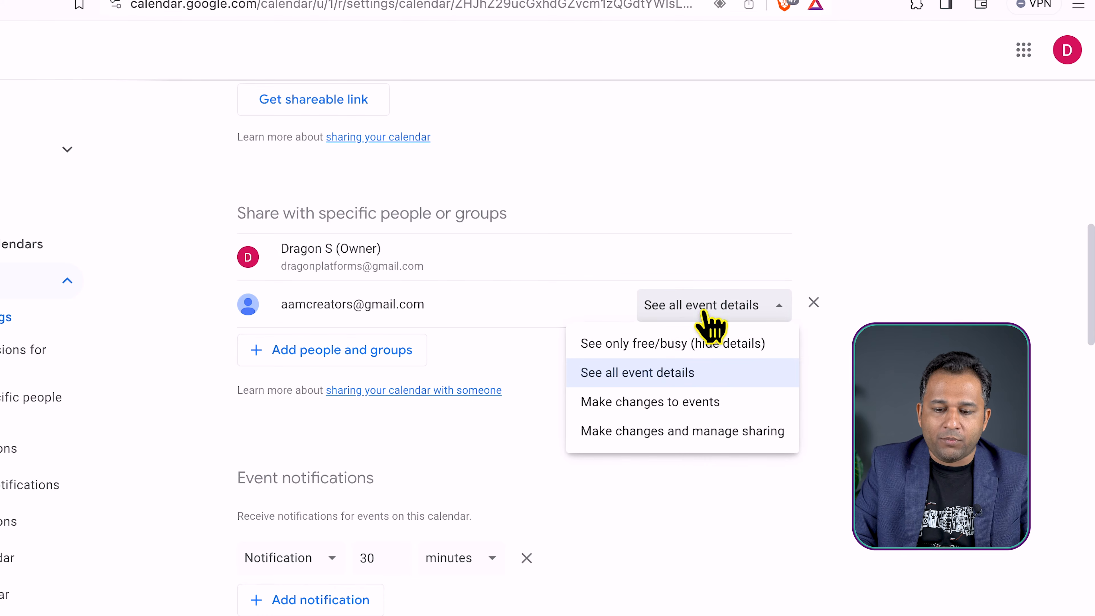
pyautogui.click(678, 345)
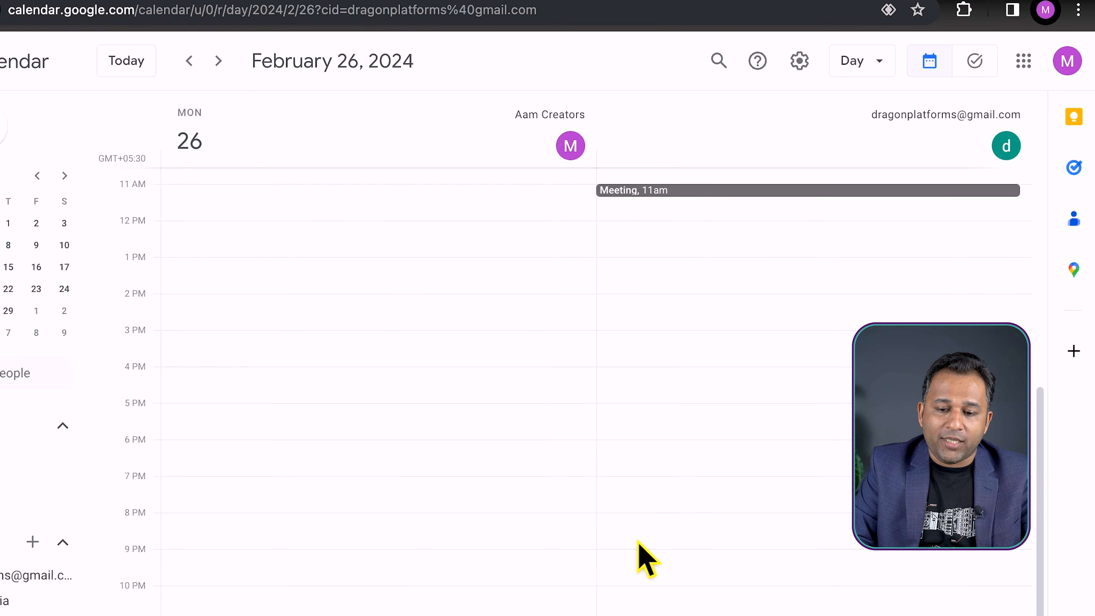
pyautogui.press('super+r')
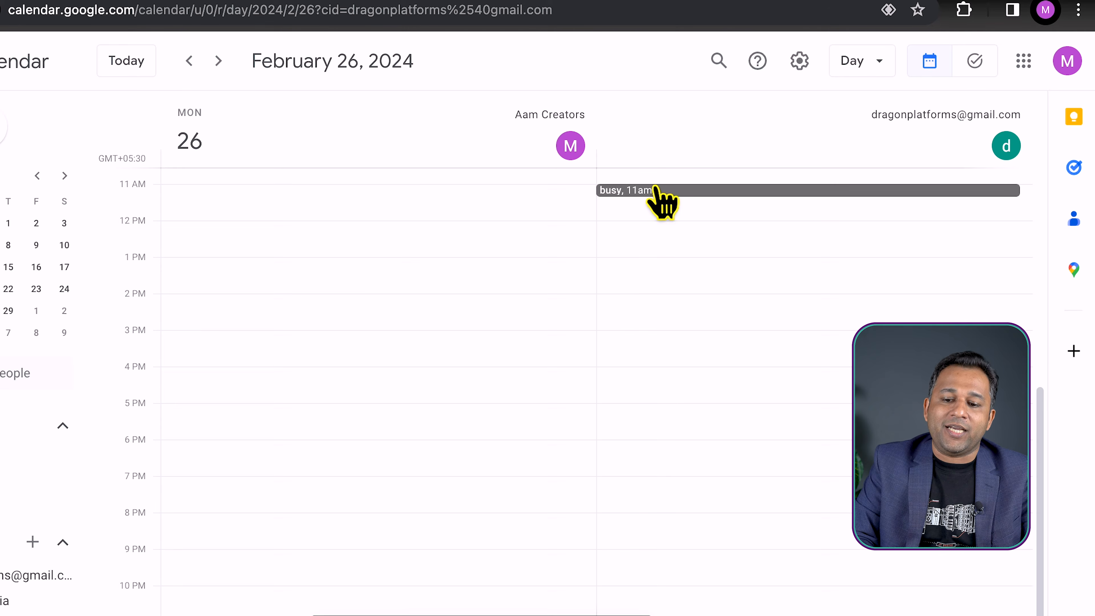
pyautogui.click(660, 191)
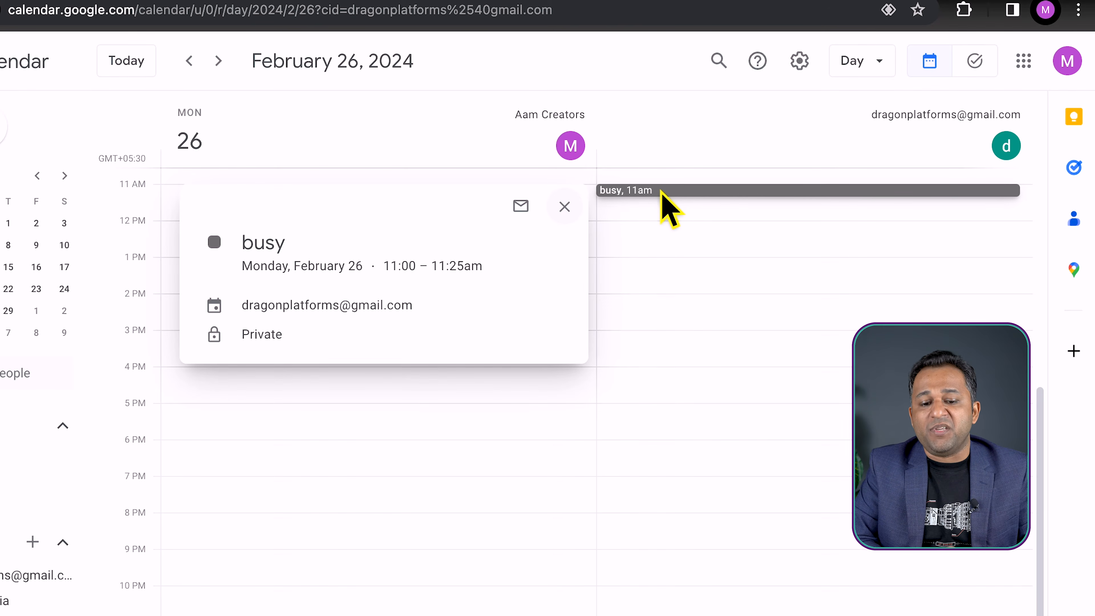